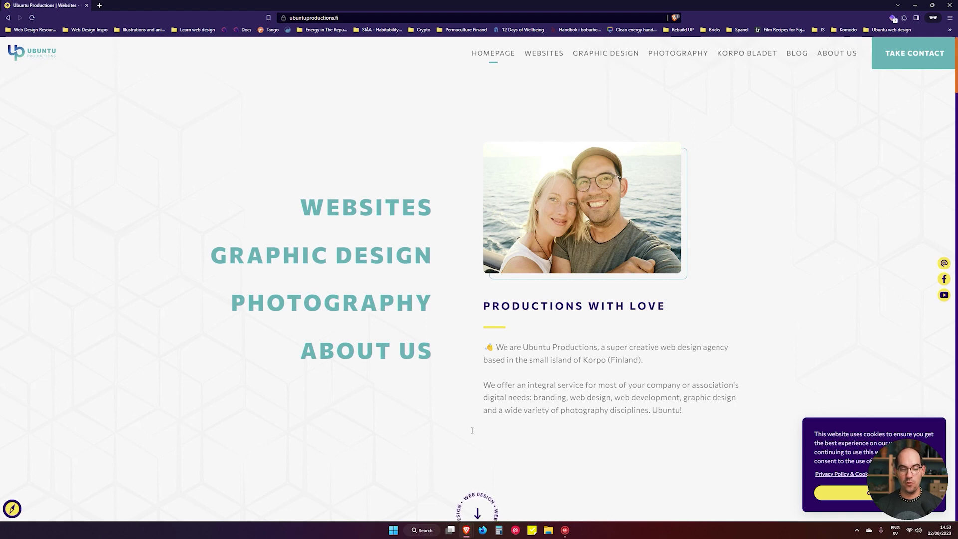
- Play the "Entrance Animation with Bricksforge" video from the Bricksforge Community post in the enlarged viewer, starting from the beginning
{"action": "mouse_move", "coordinate": [468, 528]}
{"action": "left_click", "coordinate": [424, 487]}
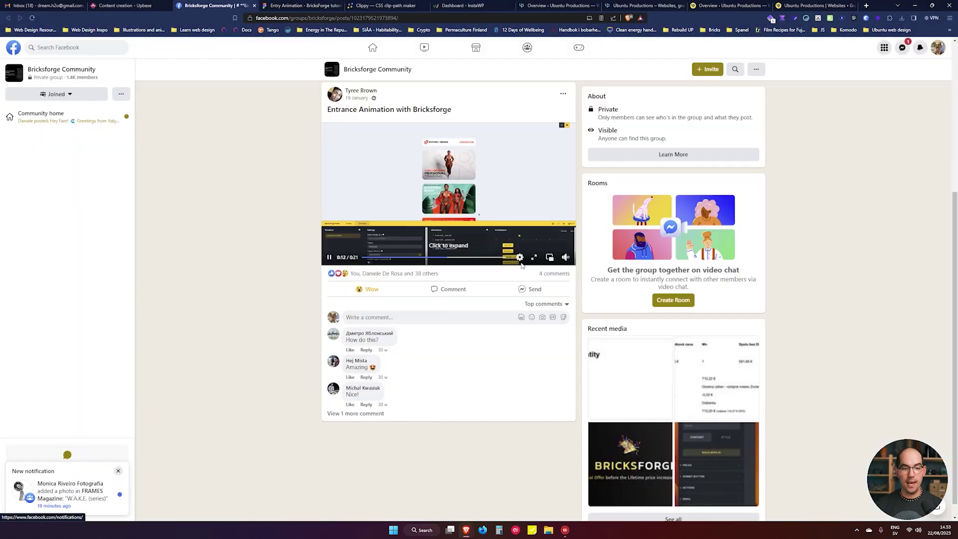
{"action": "left_click", "coordinate": [214, 6]}
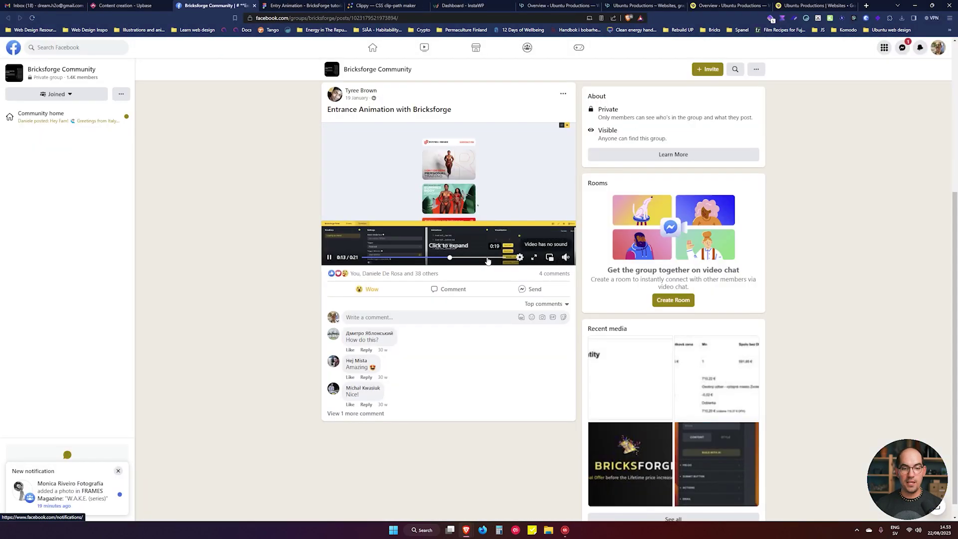
{"action": "scroll", "coordinate": [397, 152], "scroll_direction": "up", "scroll_amount": 1}
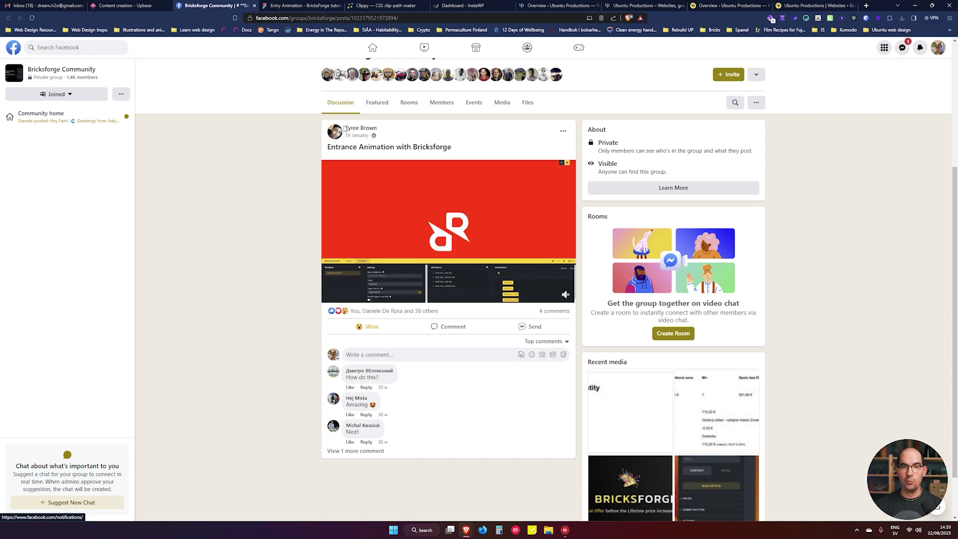
{"action": "mouse_move", "coordinate": [347, 130]}
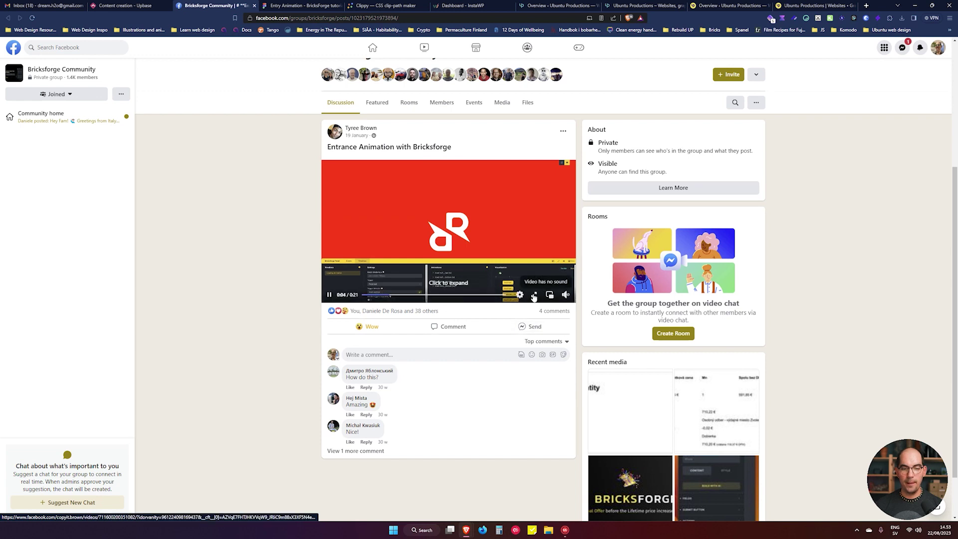
{"action": "left_click", "coordinate": [537, 295]}
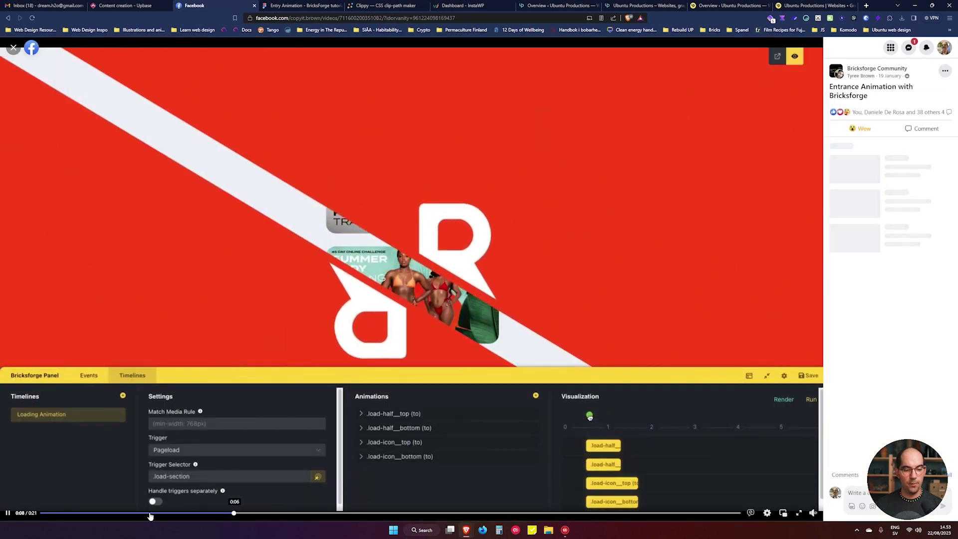
{"action": "left_click", "coordinate": [41, 513]}
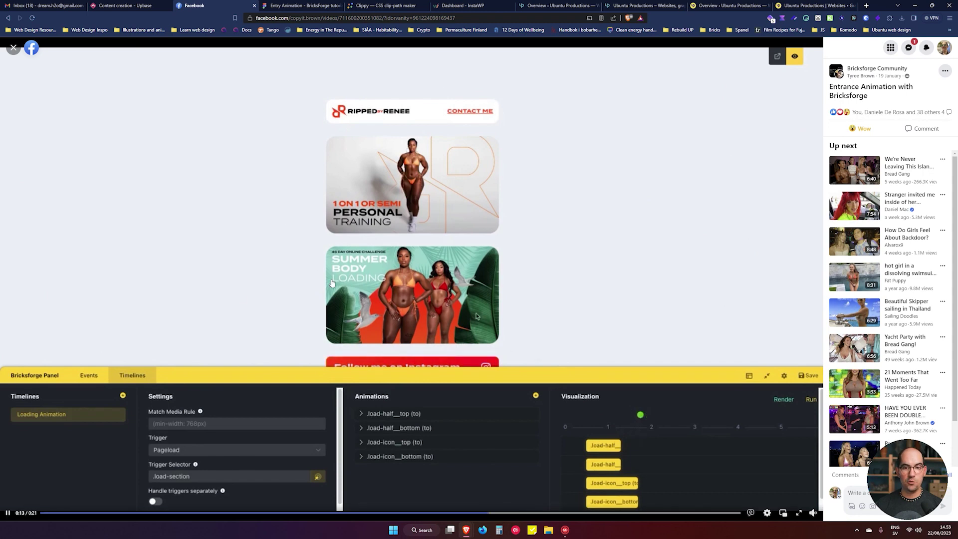
- Preview the entry animations on the two InstaWP demo sites, trying the Homepage and Websites pages and reloading the second site
{"action": "left_click", "coordinate": [552, 7]}
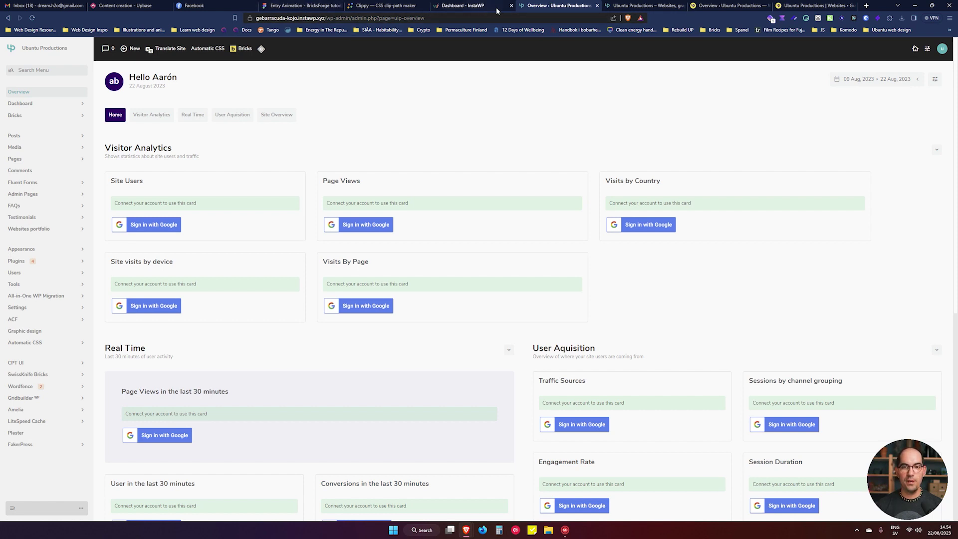
{"action": "left_click", "coordinate": [622, 5]}
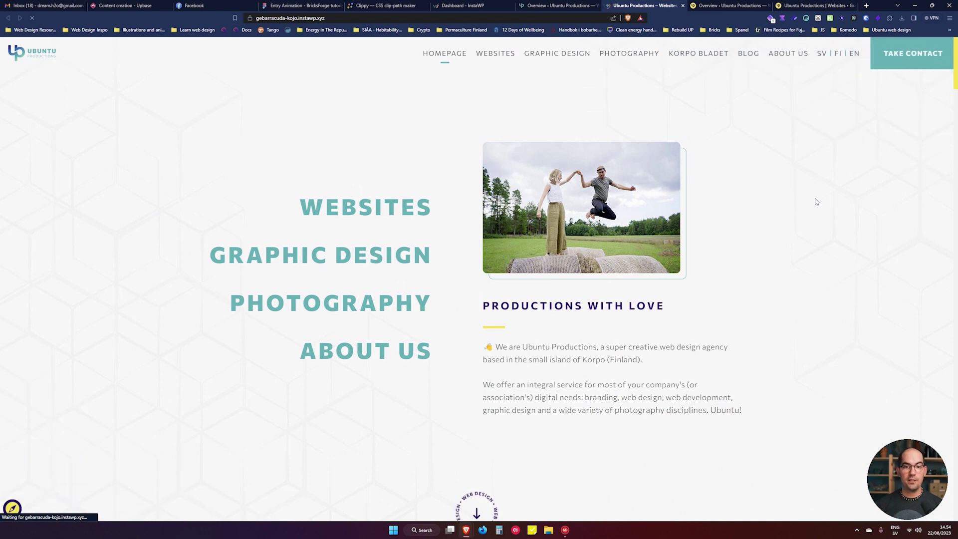
{"action": "left_click", "coordinate": [450, 64]}
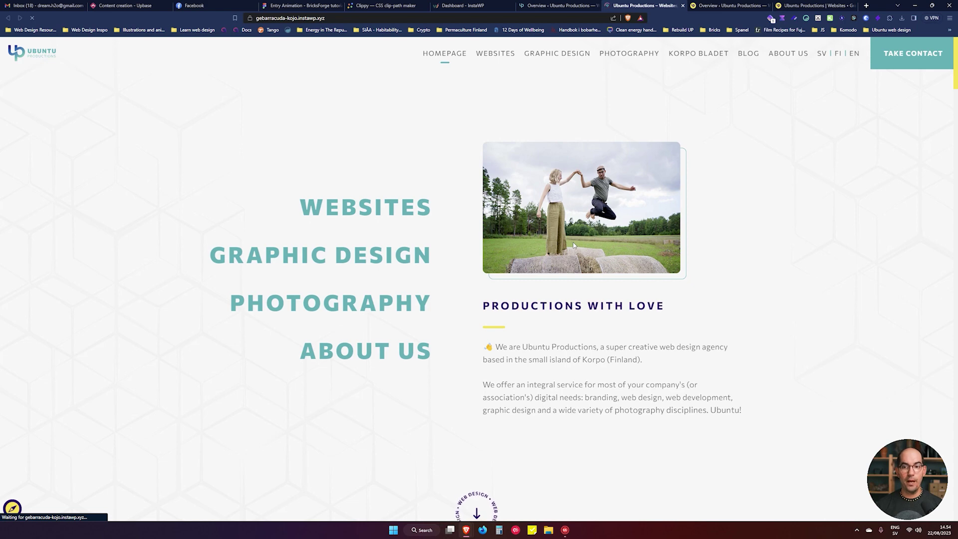
{"action": "left_click", "coordinate": [813, 5]}
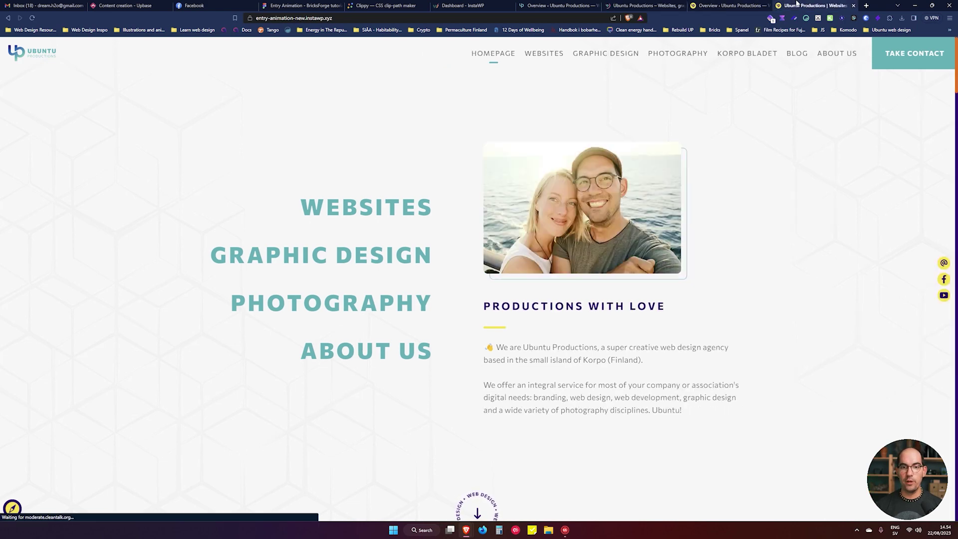
{"action": "left_click", "coordinate": [545, 59]}
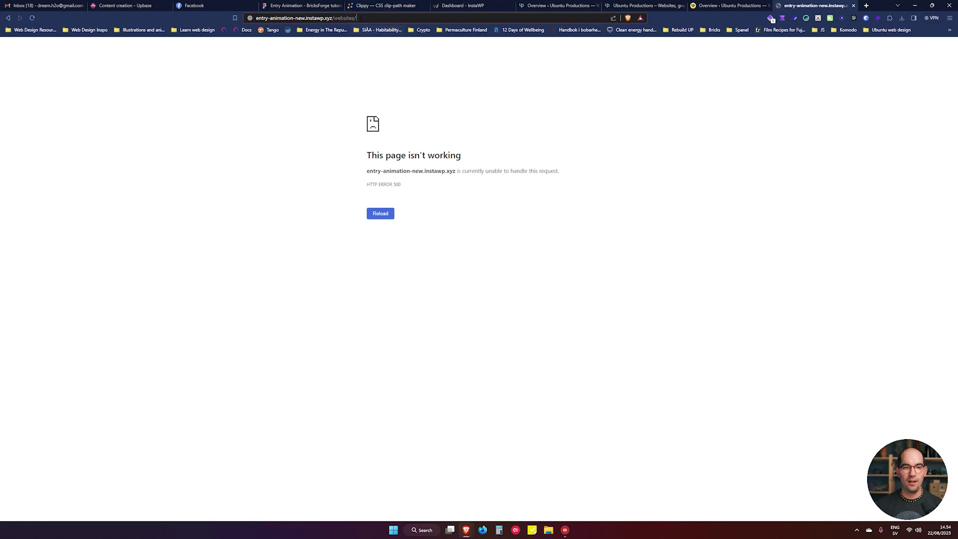
{"action": "key", "text": "ctrl+r"}
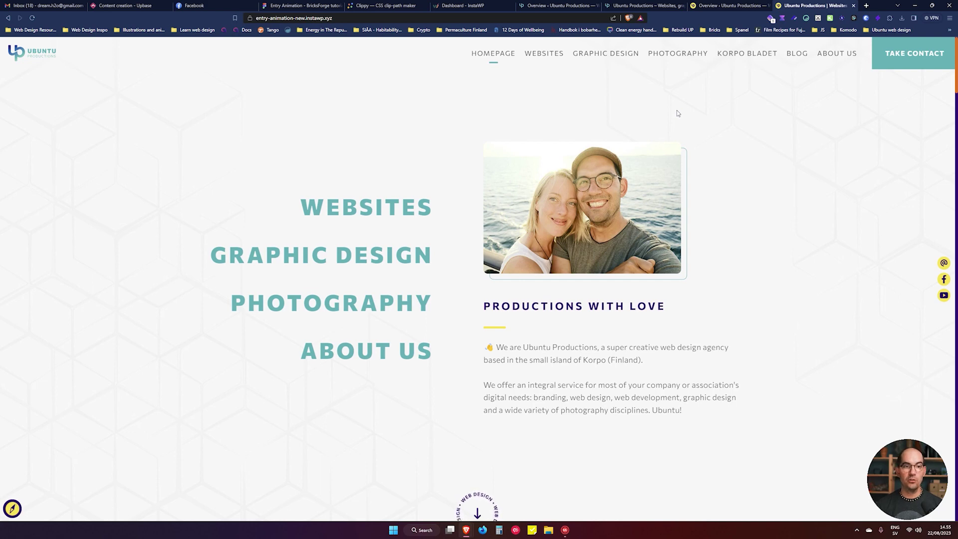
- Review the "Entry animation 1" frame and its notes in the Figma file, and compare them with the first demo site's homepage
{"action": "key", "text": "ctrl+4"}
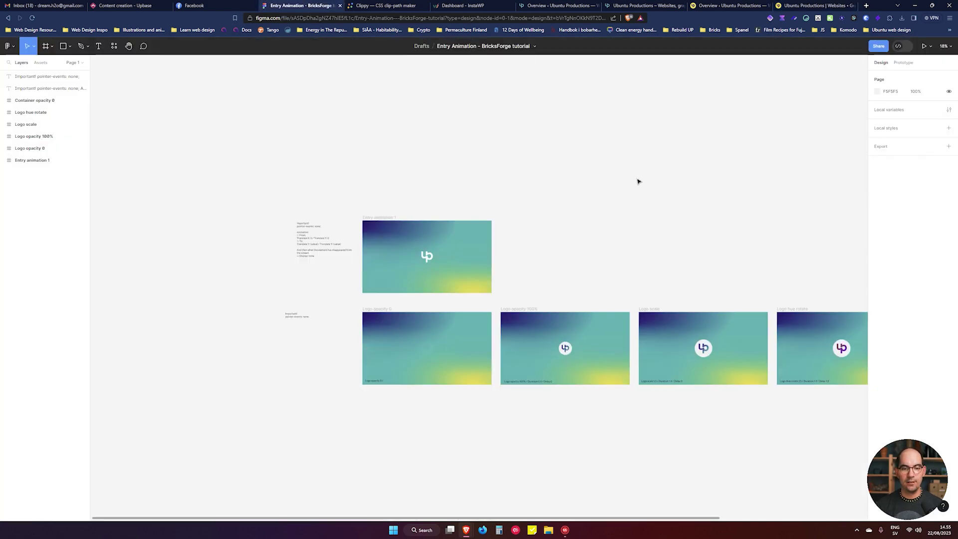
{"action": "scroll", "coordinate": [364, 274], "scroll_direction": "up", "scroll_amount": 3}
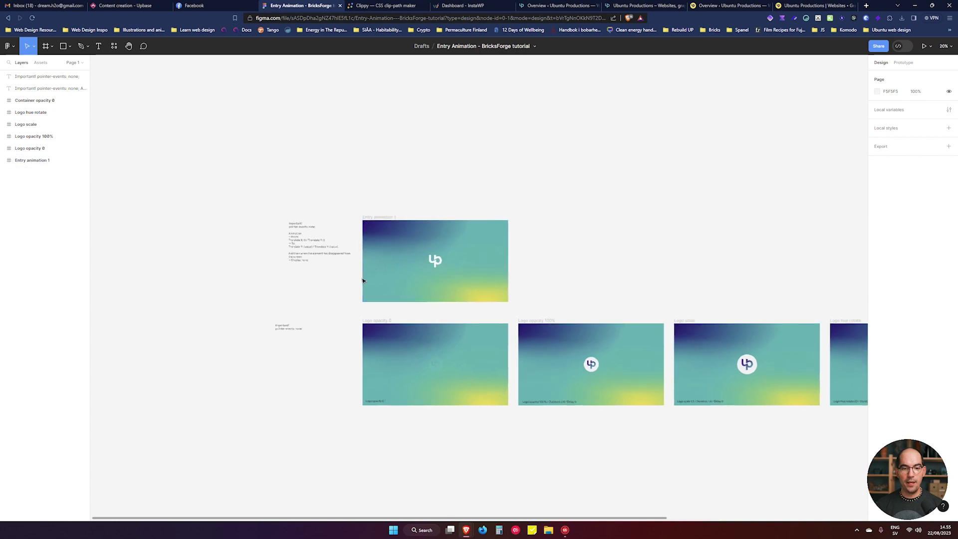
{"action": "scroll", "coordinate": [413, 274], "scroll_direction": "up", "scroll_amount": 4}
{"action": "left_click_drag", "start_coordinate": [413, 122], "coordinate": [437, 65]}
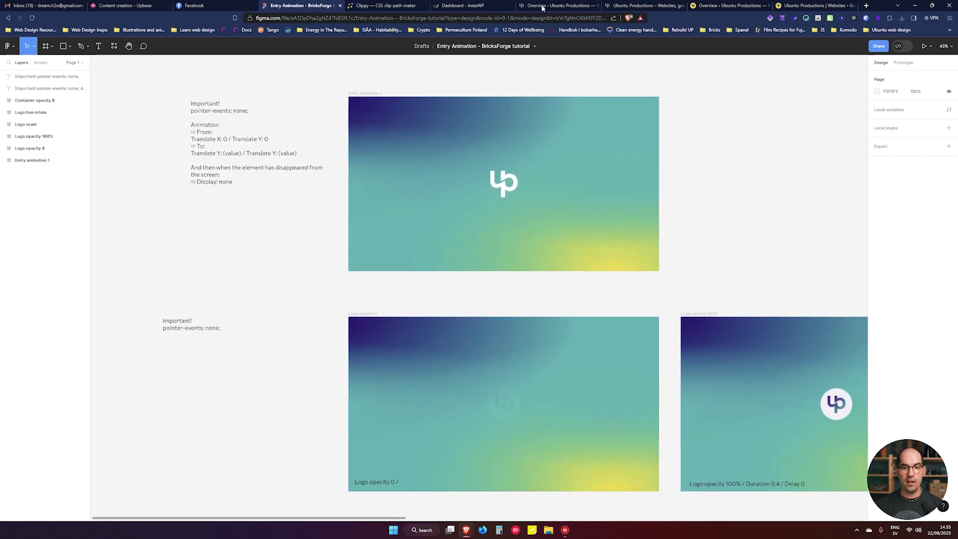
{"action": "left_click", "coordinate": [623, 6]}
{"action": "left_click", "coordinate": [442, 61]}
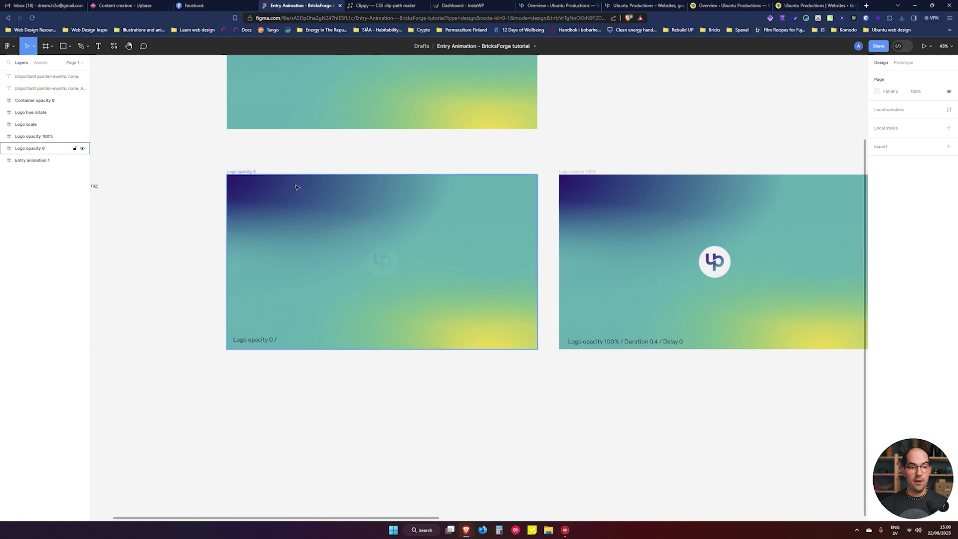
- Examine the second animation's frame sequence in Figma, from "Logo opacity 0" to "Container opacity 0", with their duration and delay notes
{"action": "scroll", "coordinate": [388, 160], "scroll_direction": "right", "scroll_amount": 2}
{"action": "scroll", "coordinate": [387, 162], "scroll_direction": "right", "scroll_amount": 2}
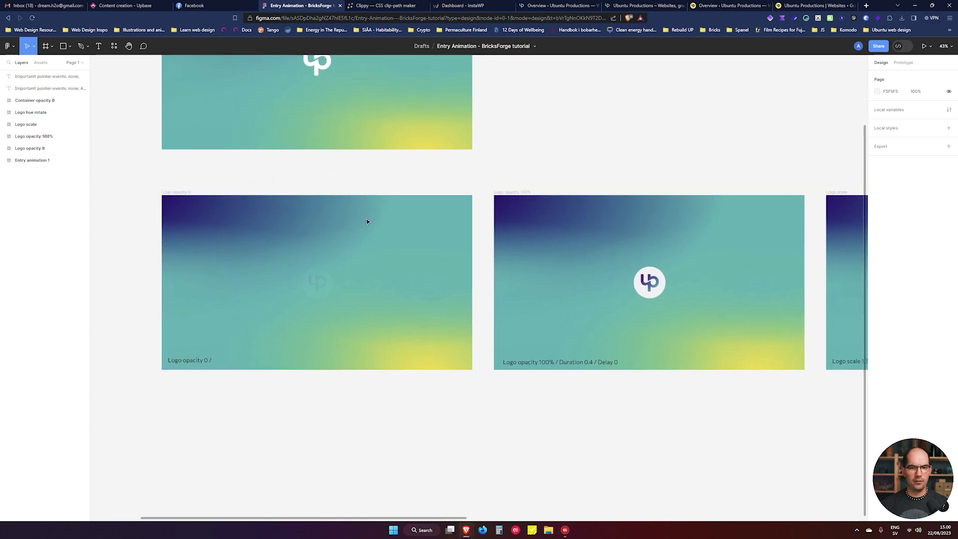
{"action": "scroll", "coordinate": [458, 195], "scroll_direction": "down", "scroll_amount": 2}
{"action": "scroll", "coordinate": [460, 195], "scroll_direction": "down", "scroll_amount": 2}
{"action": "scroll", "coordinate": [528, 267], "scroll_direction": "right", "scroll_amount": 5}
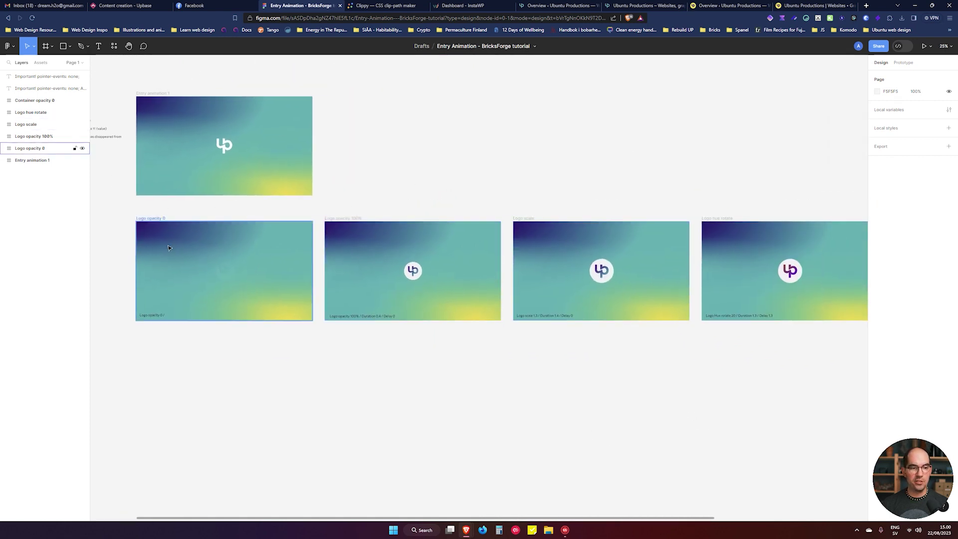
{"action": "scroll", "coordinate": [786, 175], "scroll_direction": "right", "scroll_amount": 3}
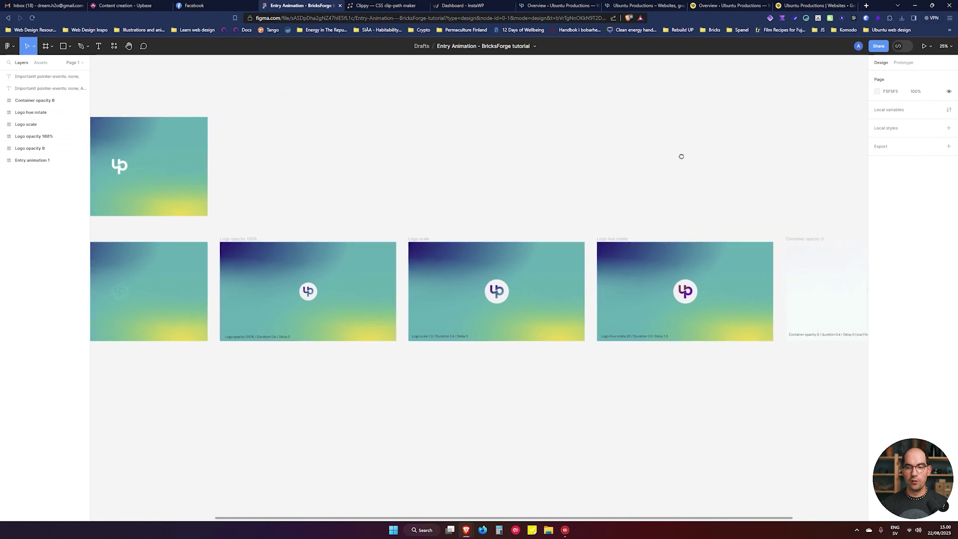
{"action": "scroll", "coordinate": [338, 425], "scroll_direction": "left", "scroll_amount": 4}
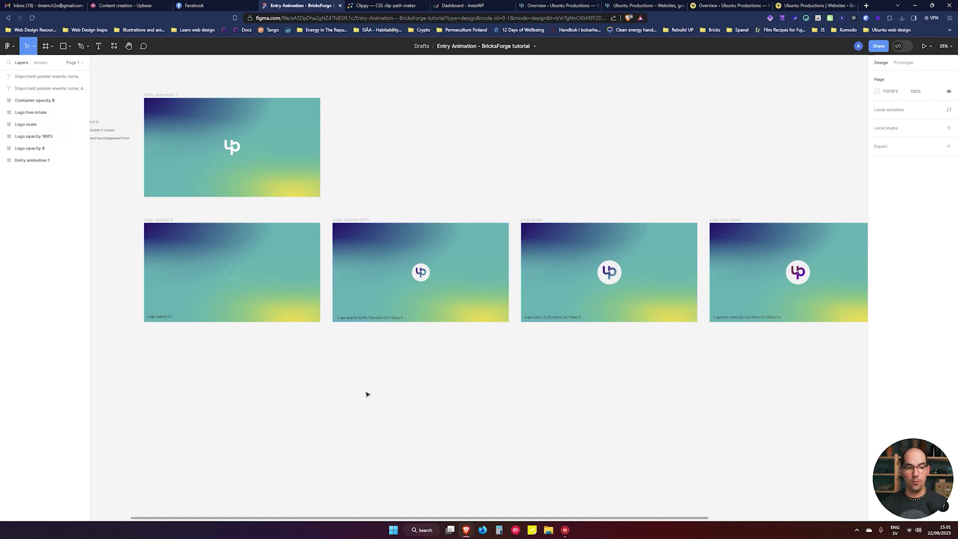
- Try shifting the diagonal halves of the "Entry animation 1" frame apart to demonstrate the split, and undo the moves
{"action": "left_click_drag", "start_coordinate": [273, 374], "coordinate": [512, 426]}
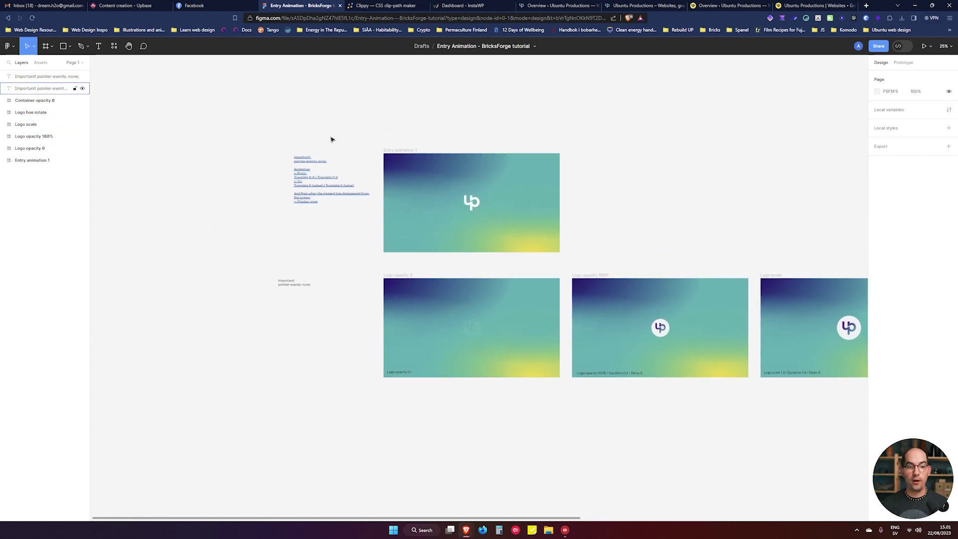
{"action": "scroll", "coordinate": [427, 183], "scroll_direction": "up", "scroll_amount": 3, "text": "ctrl"}
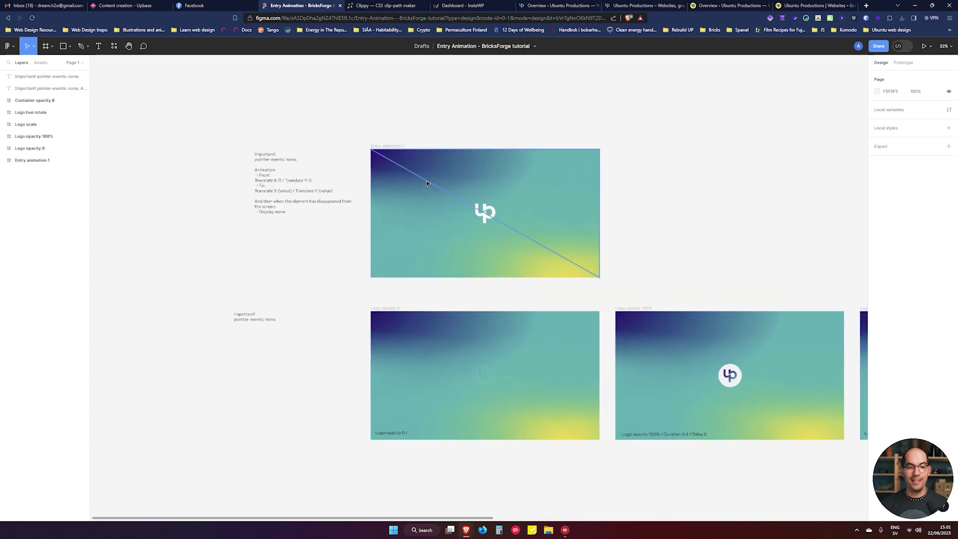
{"action": "scroll", "coordinate": [427, 182], "scroll_direction": "up", "scroll_amount": 5, "text": "ctrl"}
{"action": "left_click_drag", "start_coordinate": [287, 98], "coordinate": [225, 125]}
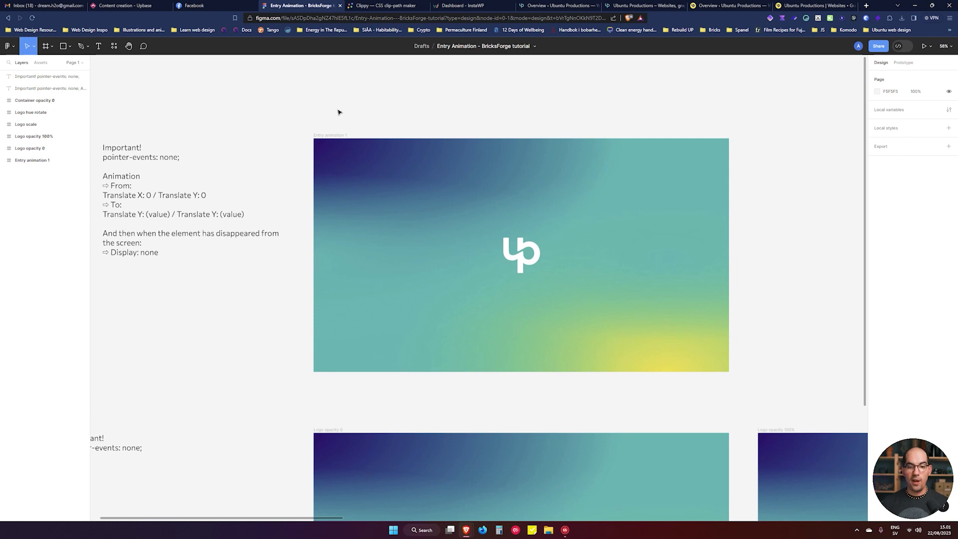
{"action": "left_click", "coordinate": [621, 187]}
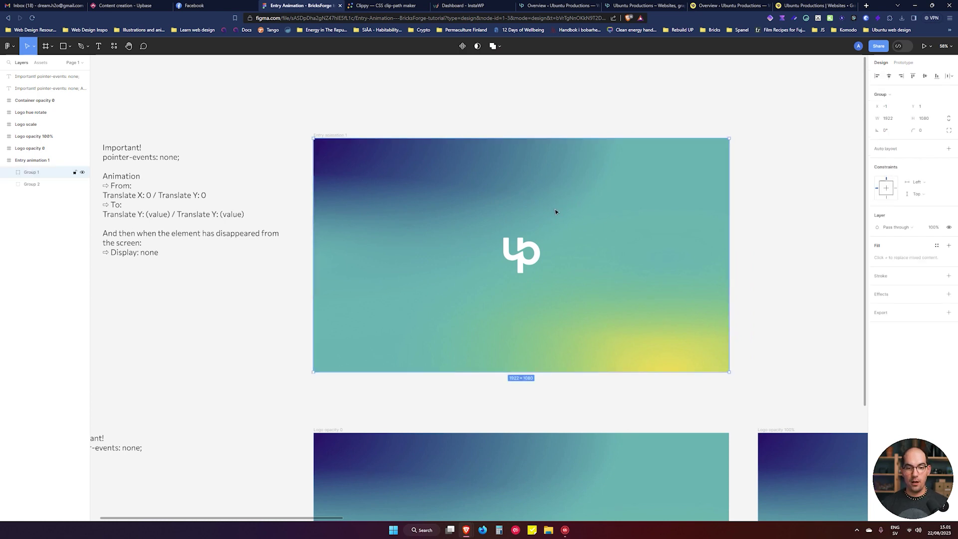
{"action": "left_click_drag", "start_coordinate": [555, 212], "coordinate": [577, 203]}
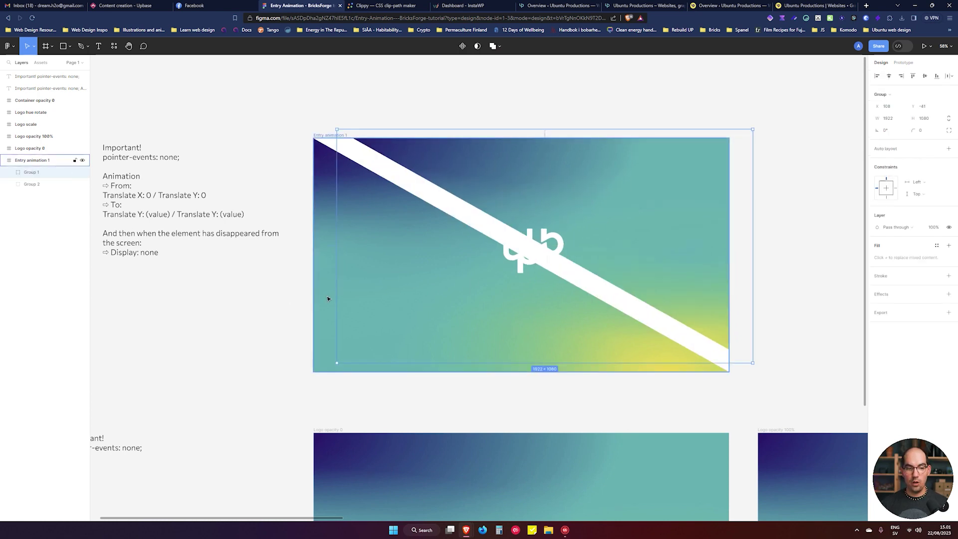
{"action": "left_click_drag", "start_coordinate": [327, 299], "coordinate": [350, 303]}
{"action": "key", "text": "ctrl+z"}
{"action": "key", "text": "Escape"}
{"action": "left_click", "coordinate": [468, 278]}
{"action": "key", "text": "ctrl+z"}
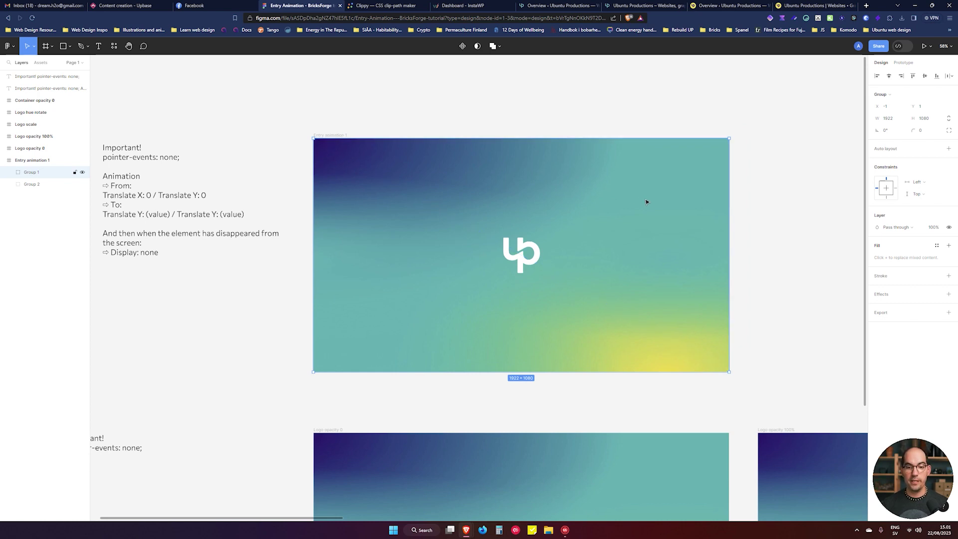
- Reshape the Clippy triangle into the upper-right diagonal half of the square, producing polygon(100% 0, 0 0, 100% 100%)
{"action": "left_click", "coordinate": [405, 12]}
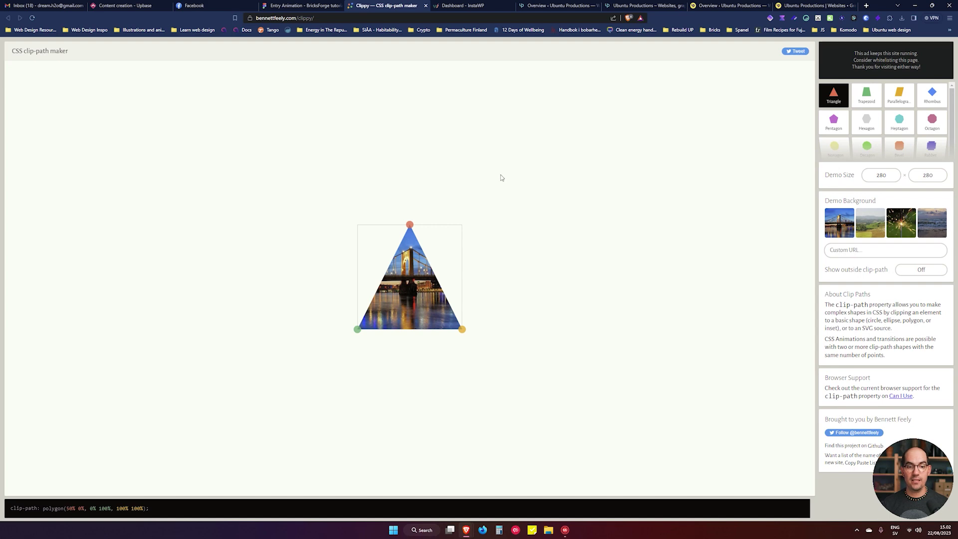
{"action": "left_click", "coordinate": [302, 6]}
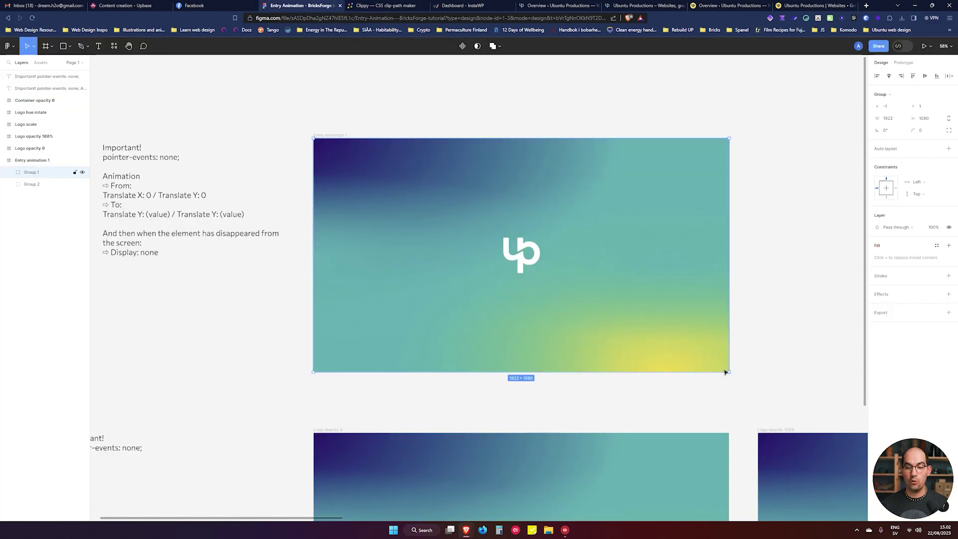
{"action": "left_click", "coordinate": [383, 5]}
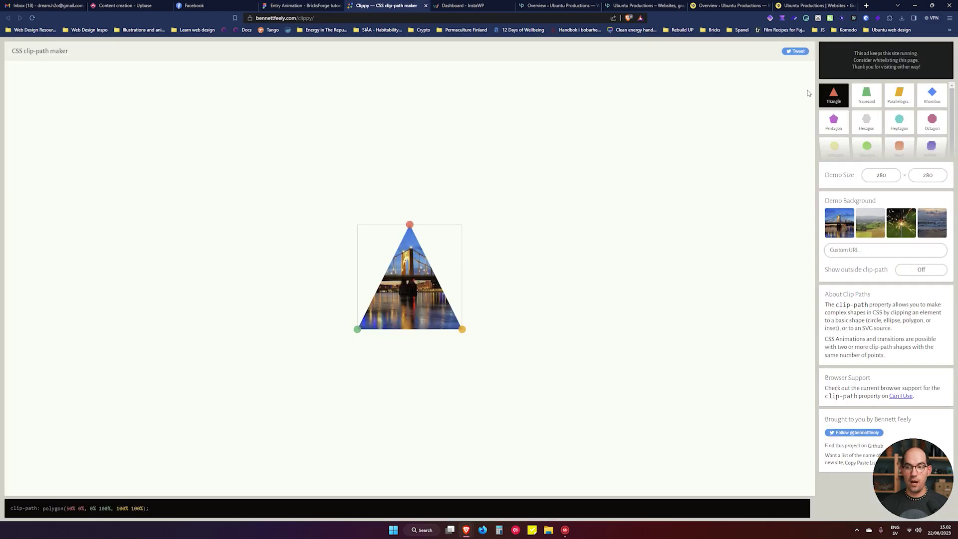
{"action": "mouse_move", "coordinate": [825, 98]}
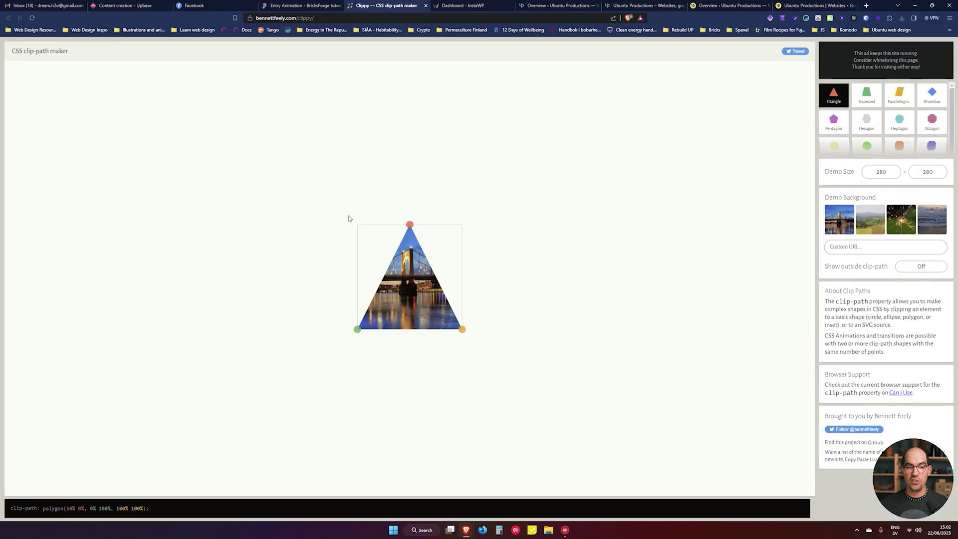
{"action": "left_click_drag", "start_coordinate": [409, 224], "coordinate": [462, 224]}
{"action": "left_click_drag", "start_coordinate": [357, 329], "coordinate": [330, 217]}
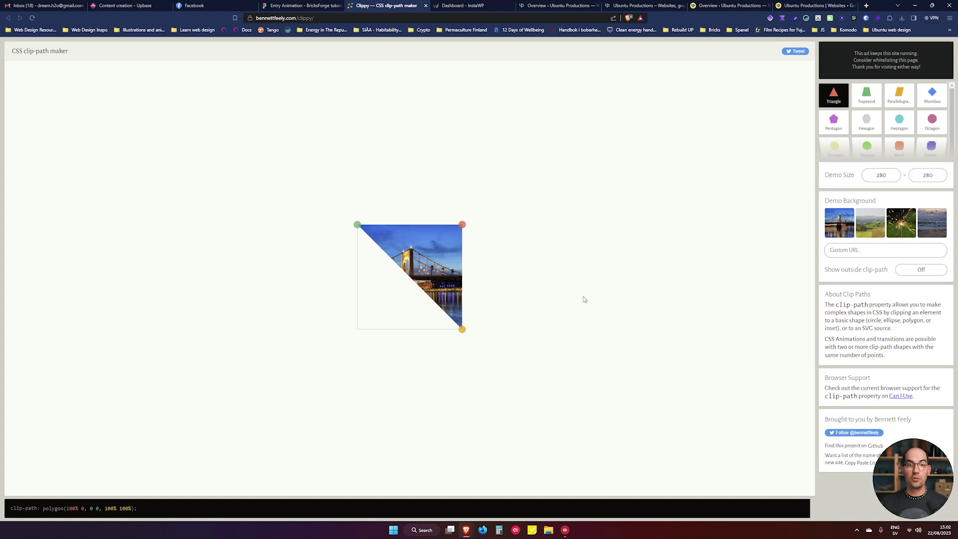
- Highlight the generated clip-path code and move the triangle's red point to the lower-left corner, producing polygon(0 100%, 0 0, 100% 100%)
{"action": "left_click_drag", "start_coordinate": [138, 508], "coordinate": [9, 508]}
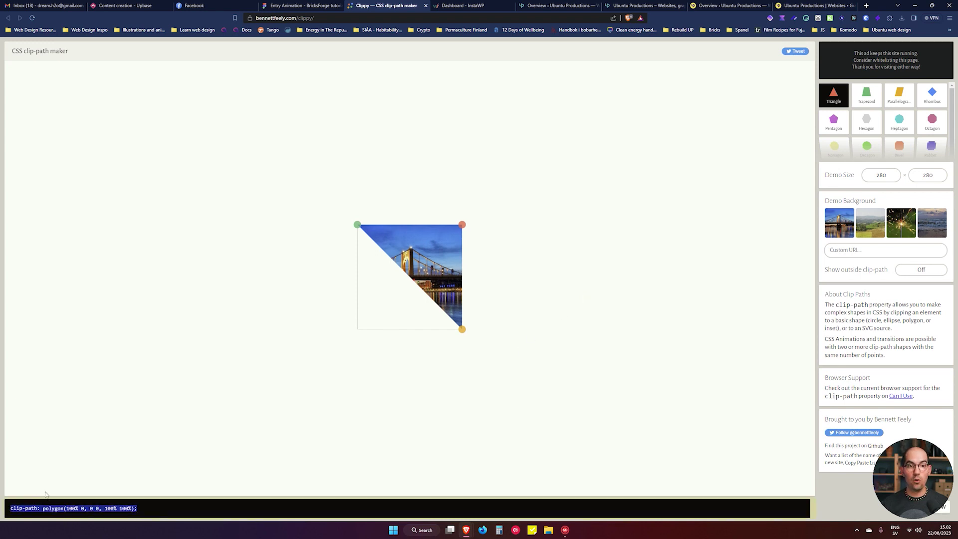
{"action": "left_click", "coordinate": [92, 516]}
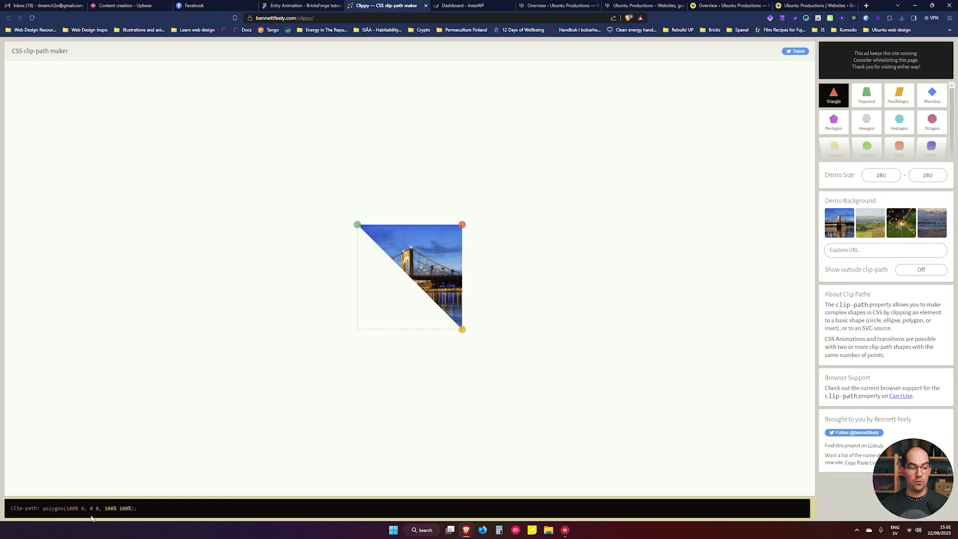
{"action": "triple_click", "coordinate": [97, 511]}
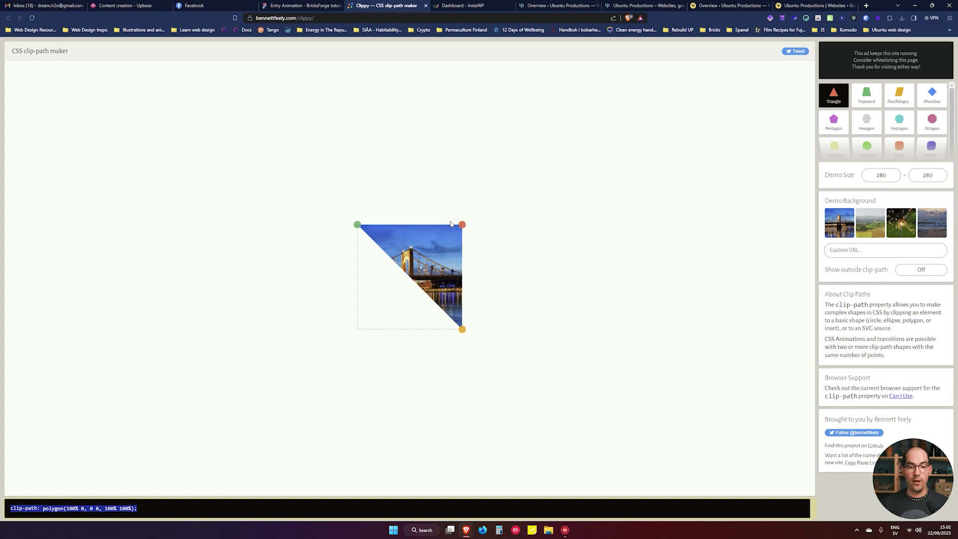
{"action": "left_click_drag", "start_coordinate": [463, 224], "coordinate": [357, 329]}
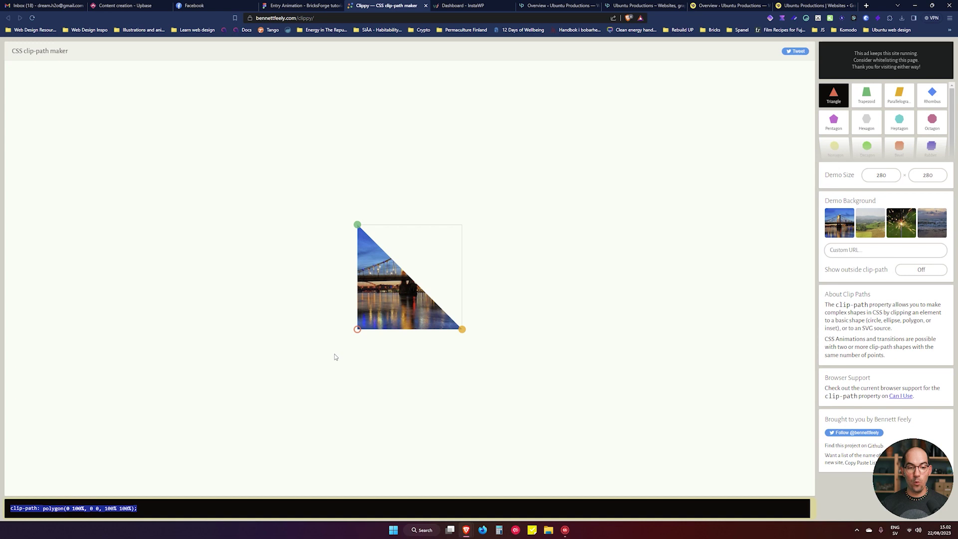
- Switch to the Figma design and try shifting the two diagonal halves of the "Entry animation 1" frame apart, and undo the moves
{"action": "left_click", "coordinate": [150, 510]}
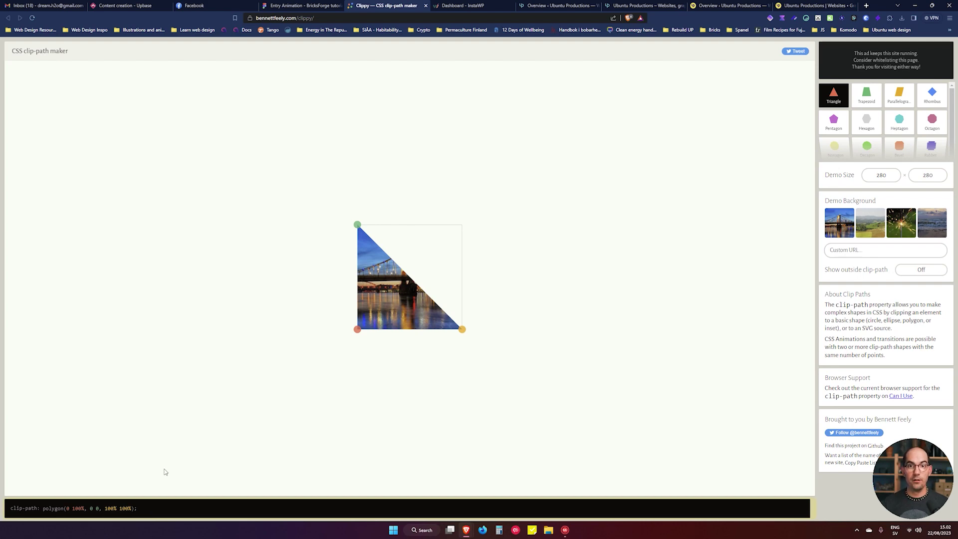
{"action": "left_click", "coordinate": [554, 5]}
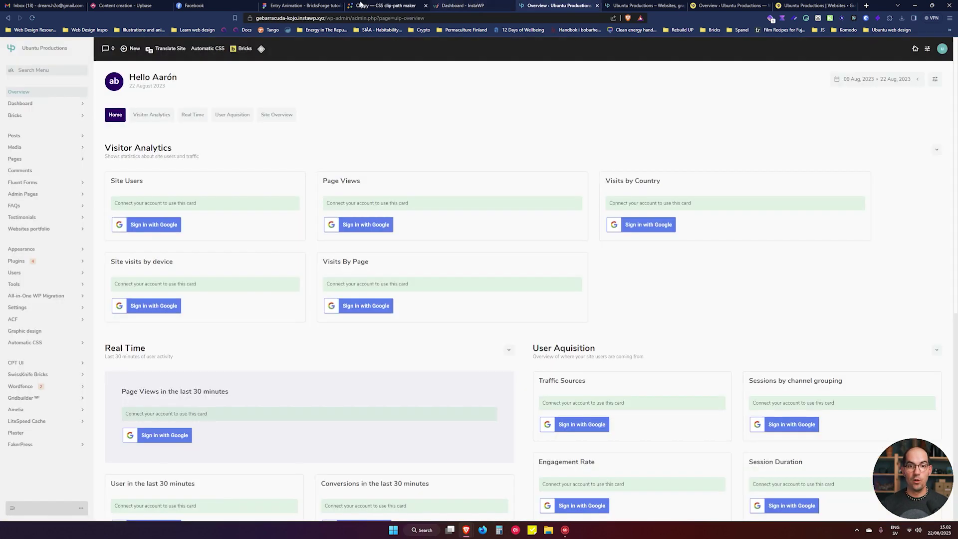
{"action": "left_click", "coordinate": [297, 5]}
{"action": "left_click_drag", "start_coordinate": [549, 184], "coordinate": [561, 173]}
{"action": "mouse_move", "coordinate": [326, 356]}
{"action": "left_mouse_down"}
{"action": "mouse_move", "coordinate": [308, 385]}
{"action": "mouse_move", "coordinate": [329, 346]}
{"action": "mouse_move", "coordinate": [316, 370]}
{"action": "left_mouse_up"}
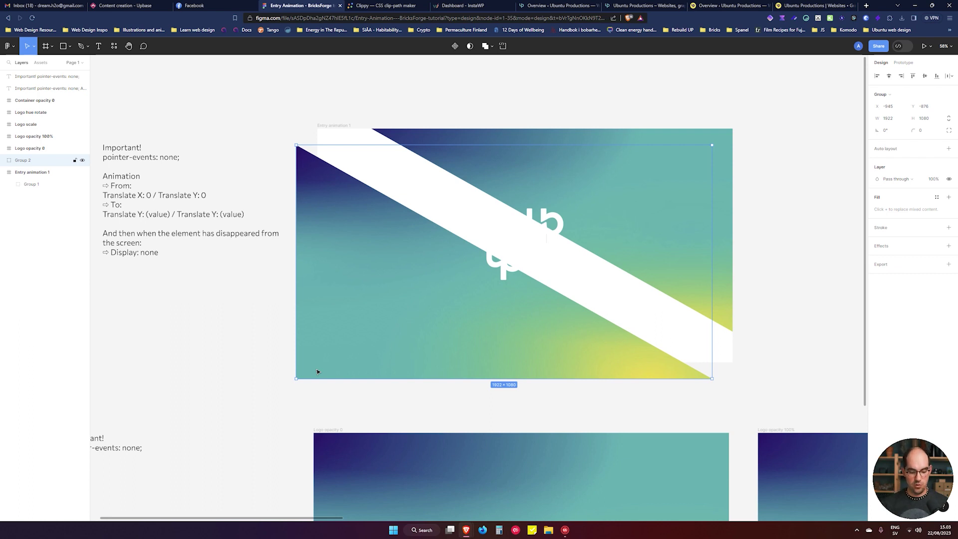
{"action": "key", "text": "ctrl+z"}
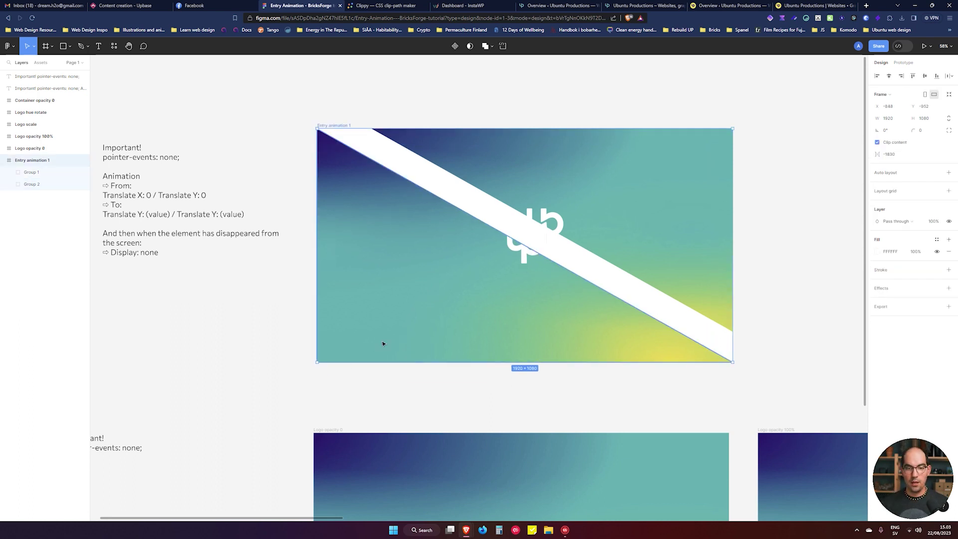
{"action": "key", "text": "ctrl+z"}
{"action": "key", "text": "ctrl+z"}
{"action": "left_click", "coordinate": [789, 182]}
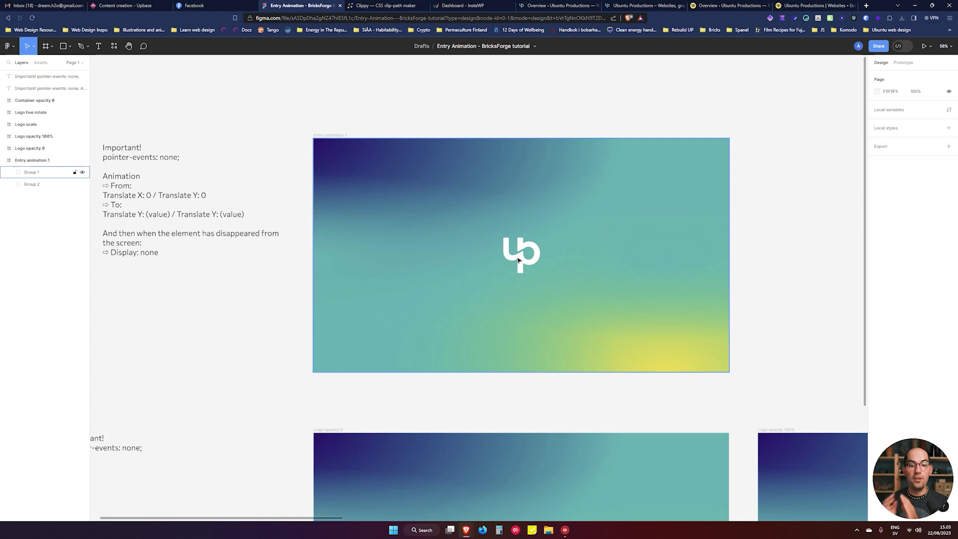
- Offset the upper half of the "Entry animation 1" frame and inspect the logo and clip path layers inside Group 1 and Group 2
{"action": "left_click_drag", "start_coordinate": [560, 214], "coordinate": [582, 194]}
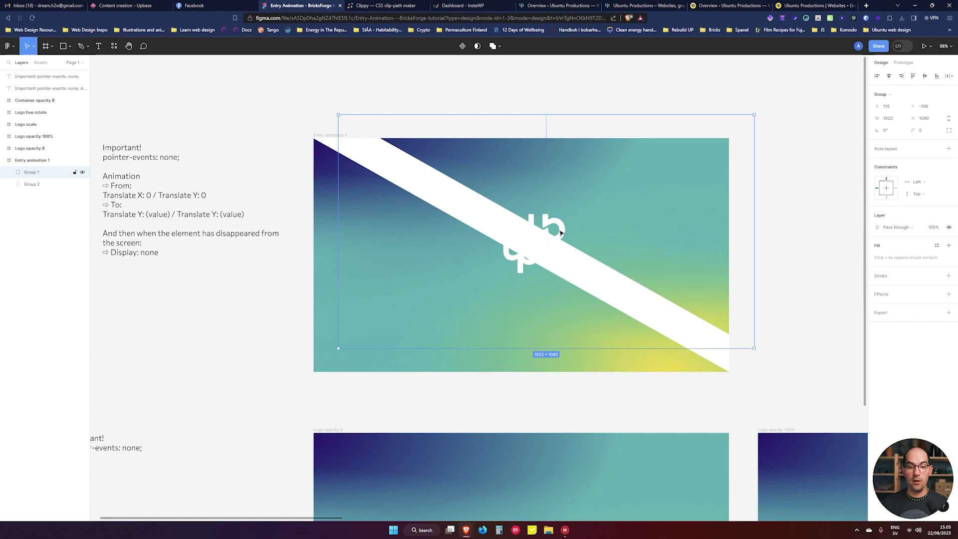
{"action": "double_click", "coordinate": [561, 233]}
{"action": "left_click", "coordinate": [520, 268]}
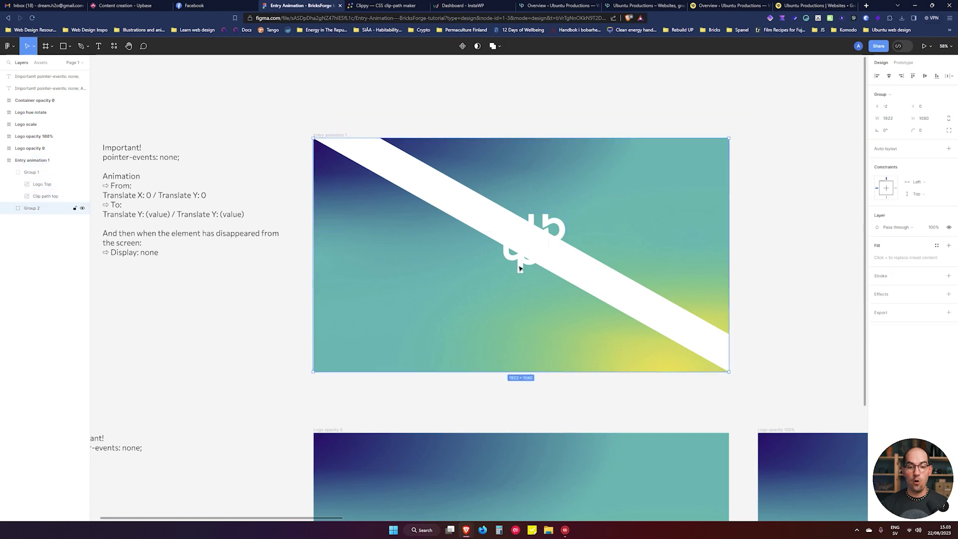
{"action": "left_click", "coordinate": [588, 209]}
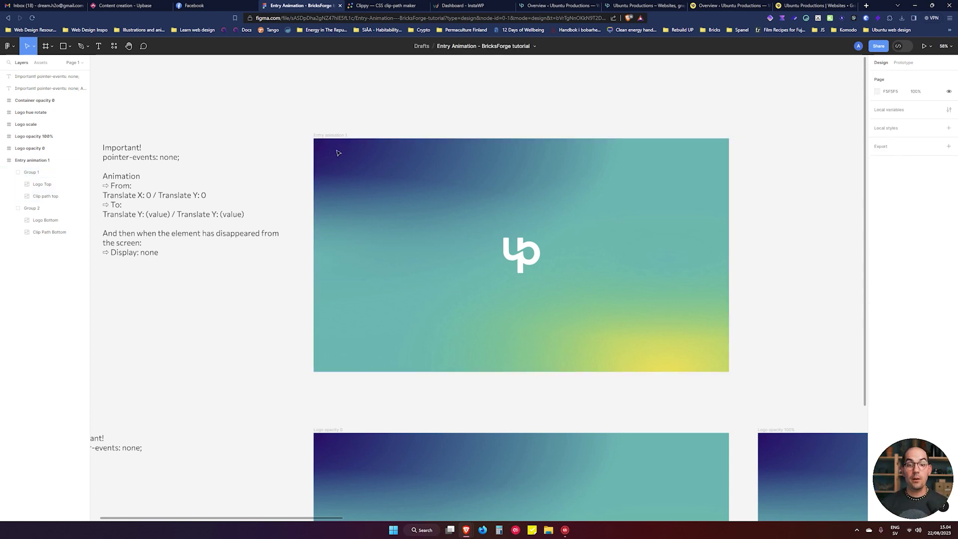
- Try moving the upper half beyond the frame's upper-right corner and the lower half beyond its lower-left corner, and undo the moves
{"action": "left_click_drag", "start_coordinate": [540, 189], "coordinate": [738, 75]}
{"action": "left_click_drag", "start_coordinate": [427, 289], "coordinate": [202, 435]}
{"action": "key", "text": "ctrl+z"}
{"action": "left_click", "coordinate": [428, 271]}
{"action": "left_click_drag", "start_coordinate": [432, 273], "coordinate": [271, 406]}
{"action": "key", "text": "ctrl+z"}
{"action": "key", "text": "ctrl+z"}
{"action": "key", "text": "ctrl+z"}
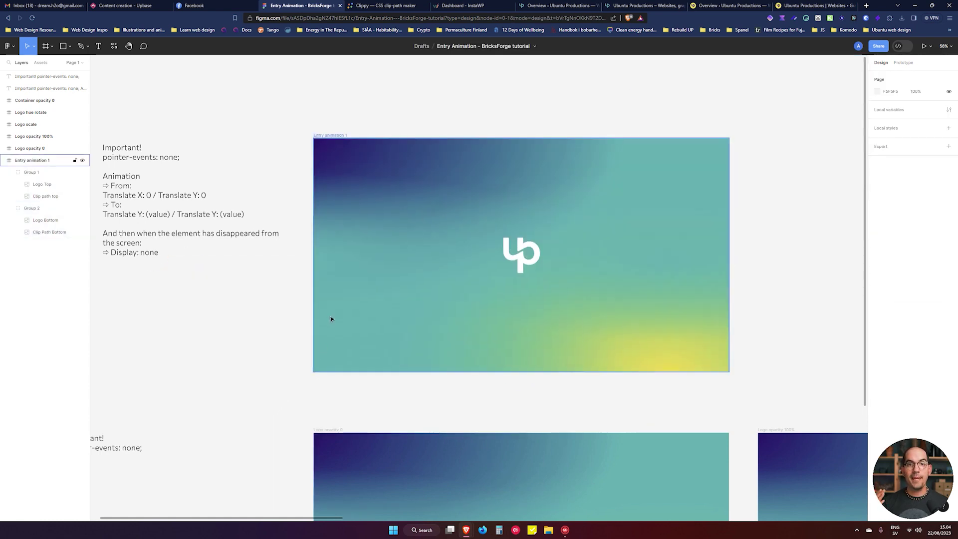
- Examine the note beside the "Entry animation 1" frame covering pointer-events, the From/To translate values and the display setting
{"action": "left_click", "coordinate": [297, 326]}
{"action": "left_click_drag", "start_coordinate": [203, 310], "coordinate": [259, 331]}
{"action": "left_click", "coordinate": [488, 378]}
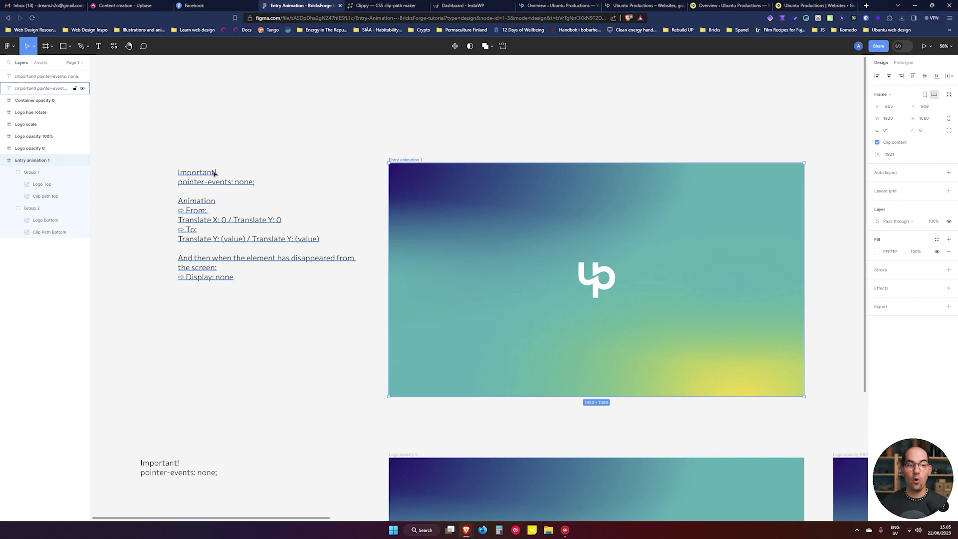
{"action": "left_click", "coordinate": [296, 160]}
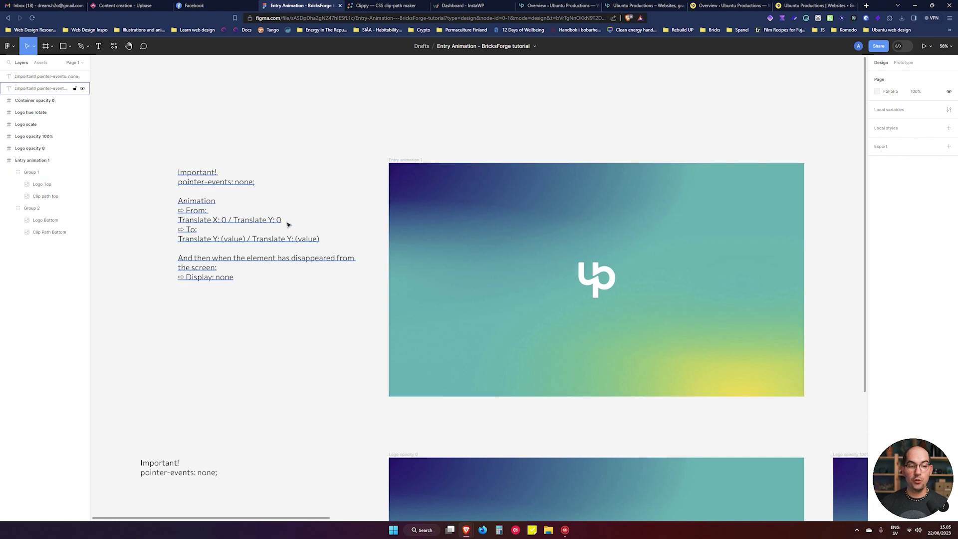
- Try sliding Group 1 toward the frame's upper right and the Clip Path Bottom layer out to the lower left, and undo the moves
{"action": "left_click", "coordinate": [682, 235]}
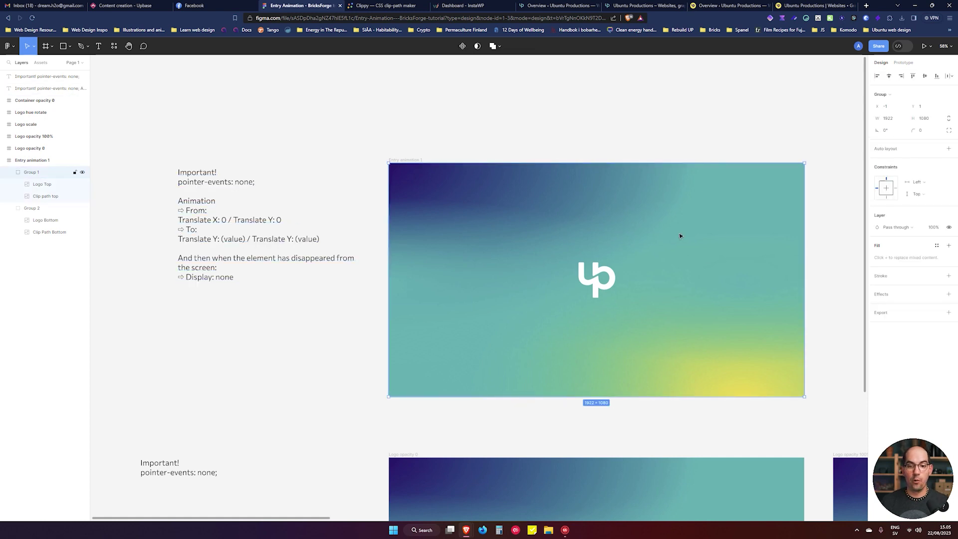
{"action": "left_click_drag", "start_coordinate": [578, 256], "coordinate": [770, 178]}
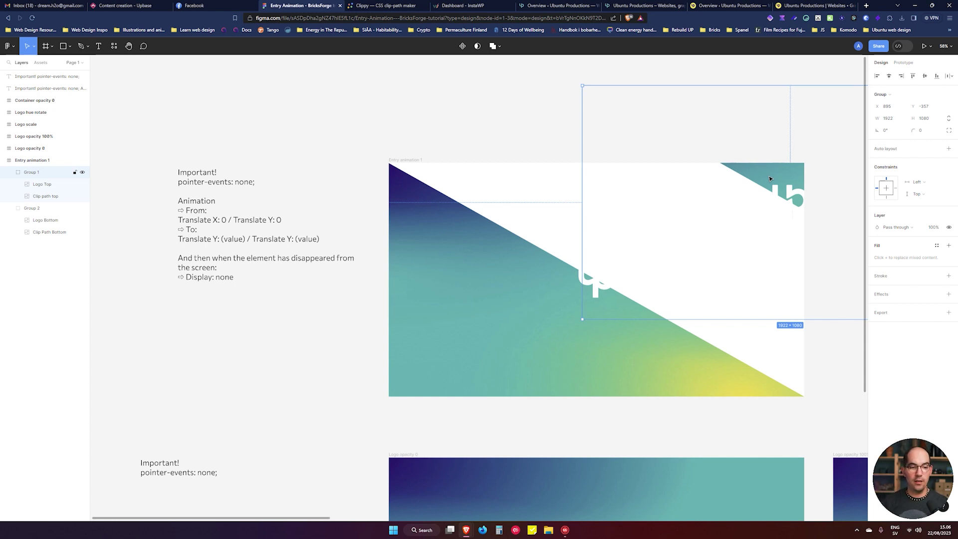
{"action": "key", "text": "Escape"}
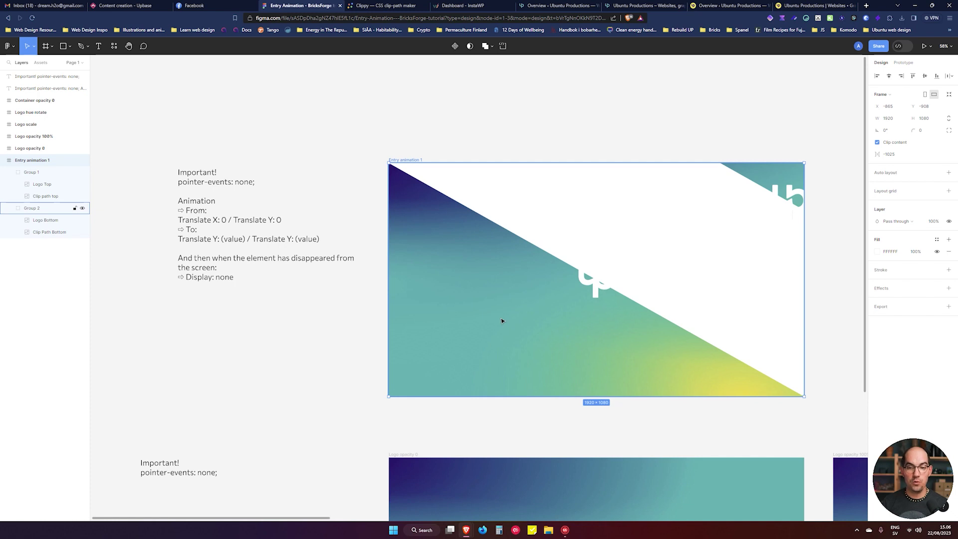
{"action": "left_click_drag", "start_coordinate": [503, 318], "coordinate": [287, 400]}
{"action": "double_click", "coordinate": [497, 313]}
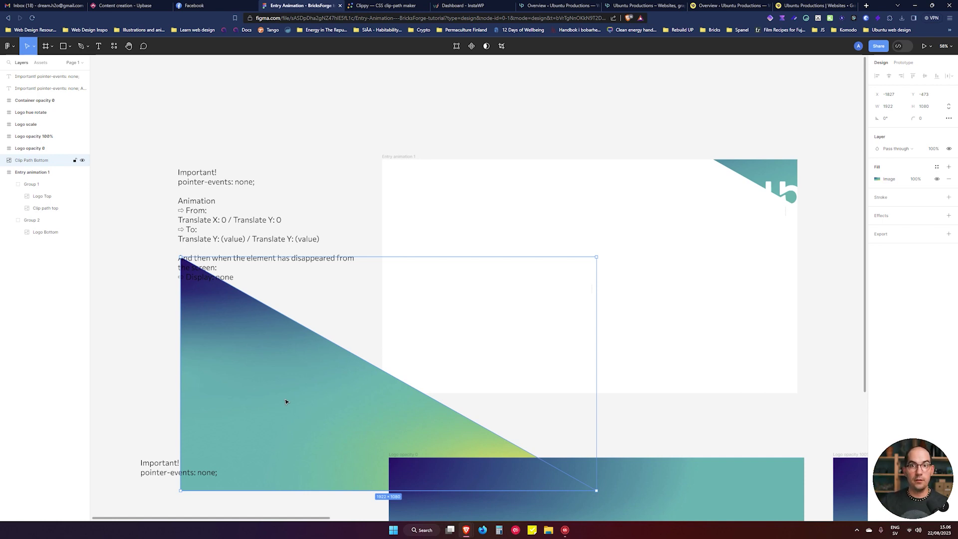
{"action": "key", "text": "ctrl+z"}
{"action": "key", "text": "ctrl+z"}
{"action": "key", "text": "ctrl+z"}
{"action": "key", "text": "ctrl+z"}
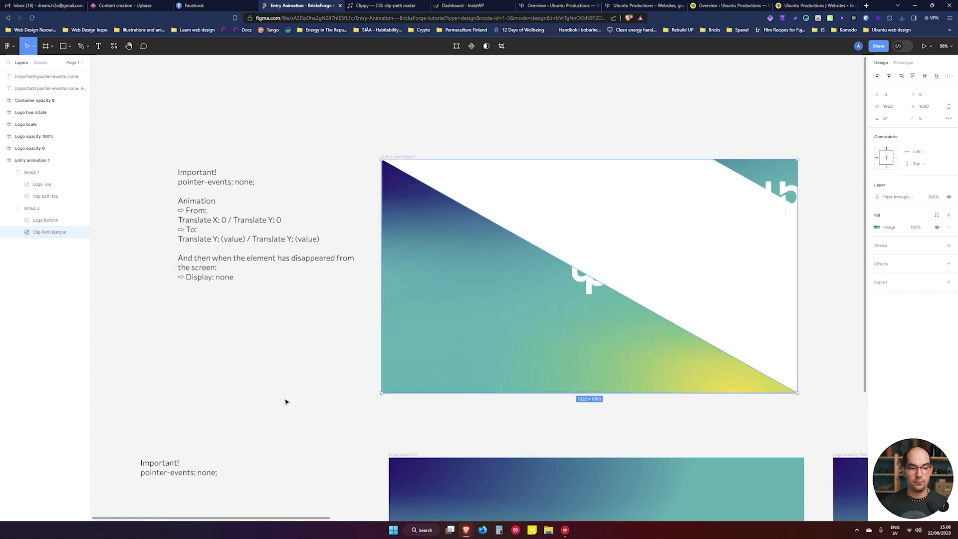
{"action": "key", "text": "ctrl+z"}
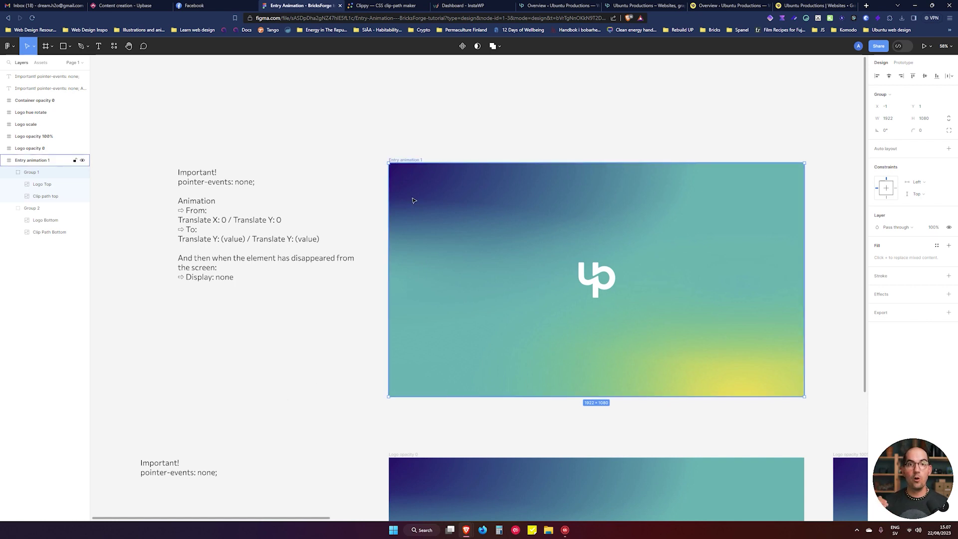
- Switch to the WordPress site, open the Entrance animation template in Bricks for editing, and show the Bricksforge Panel
{"action": "left_click", "coordinate": [554, 5]}
{"action": "mouse_move", "coordinate": [240, 47]}
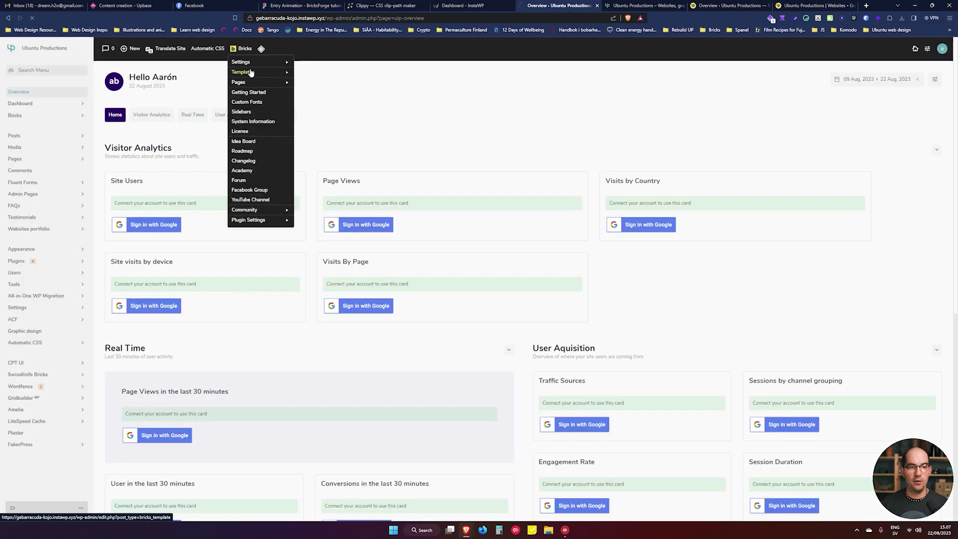
{"action": "mouse_move", "coordinate": [252, 72]}
{"action": "left_click", "coordinate": [310, 83]}
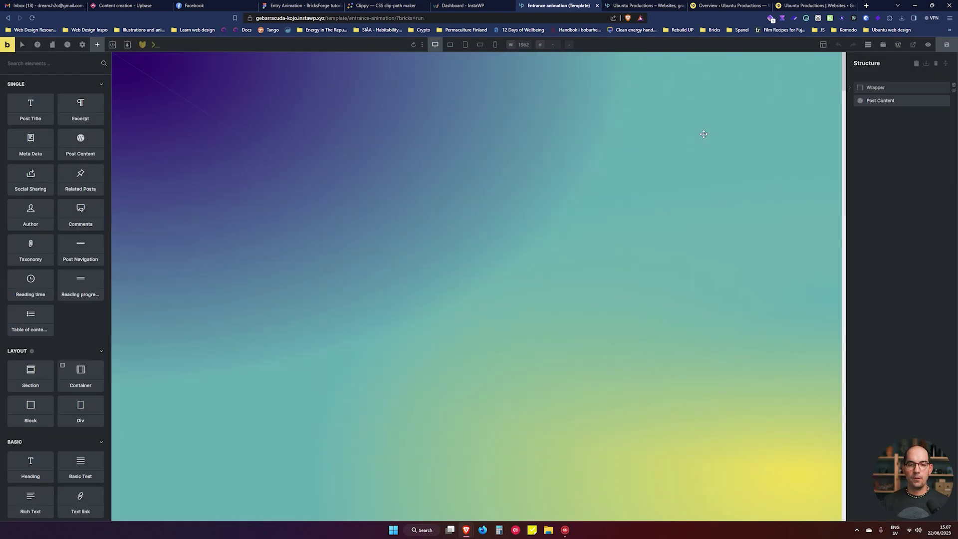
{"action": "left_click", "coordinate": [143, 46]}
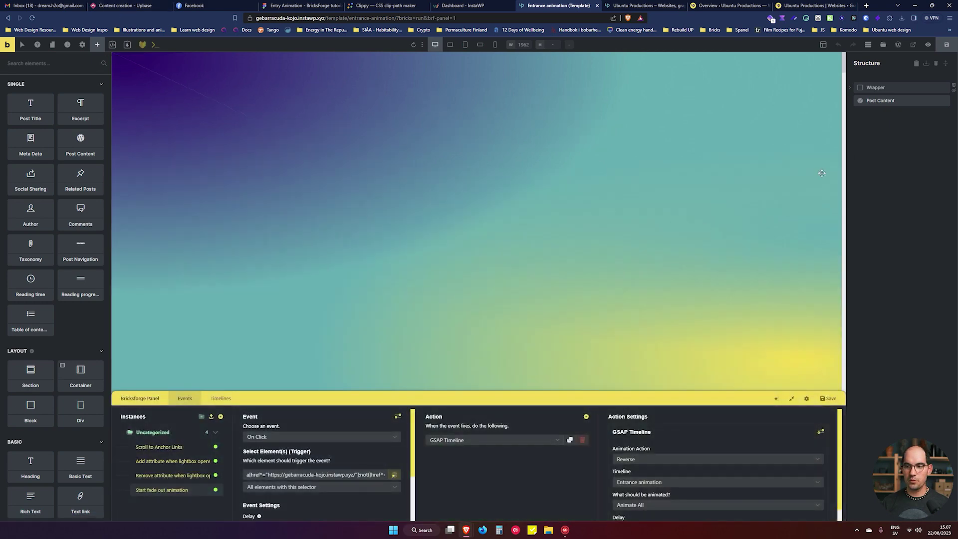
- Expand the Wrapper and inspect its Top and Bottom blocks, including the SVG logo inside Top
{"action": "left_click", "coordinate": [850, 88]}
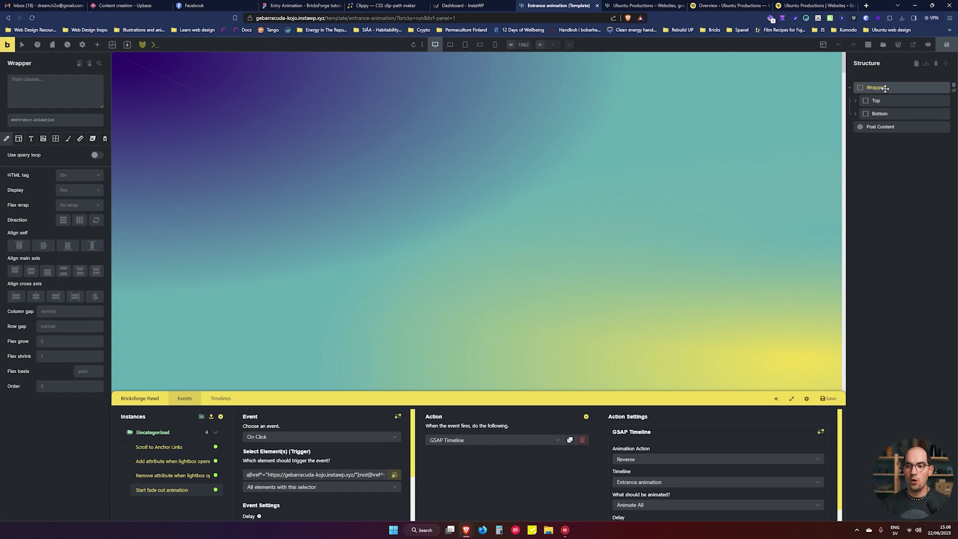
{"action": "left_click", "coordinate": [901, 102]}
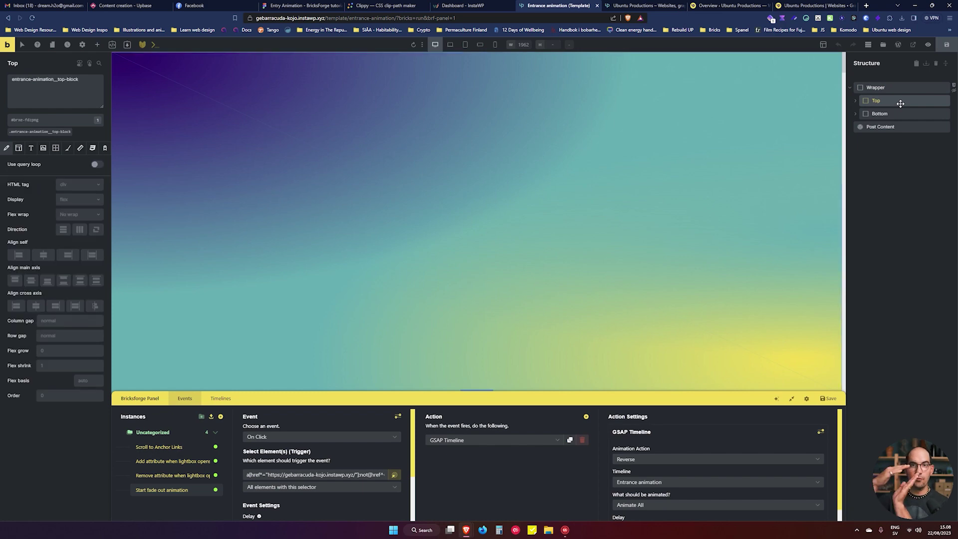
{"action": "left_click", "coordinate": [893, 114]}
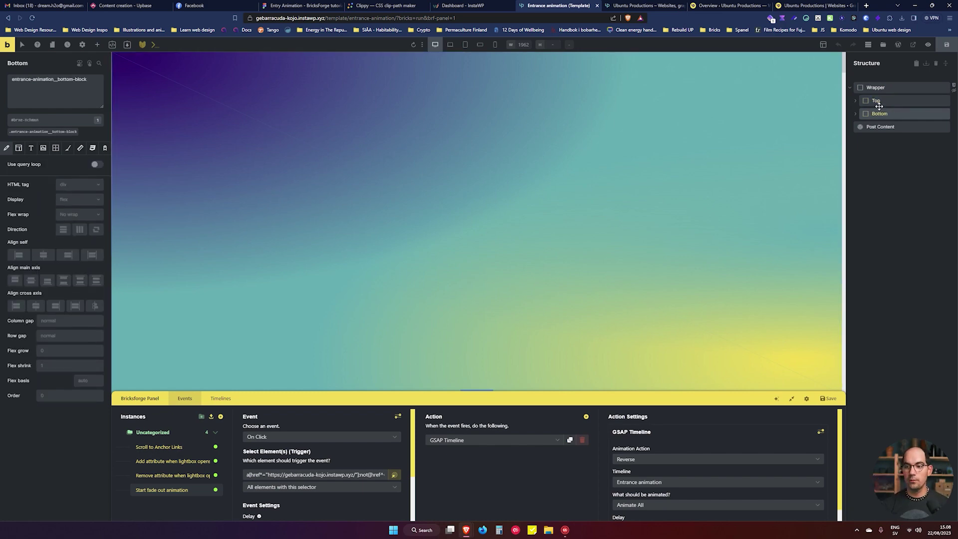
{"action": "left_click", "coordinate": [857, 102]}
{"action": "left_click", "coordinate": [903, 113]}
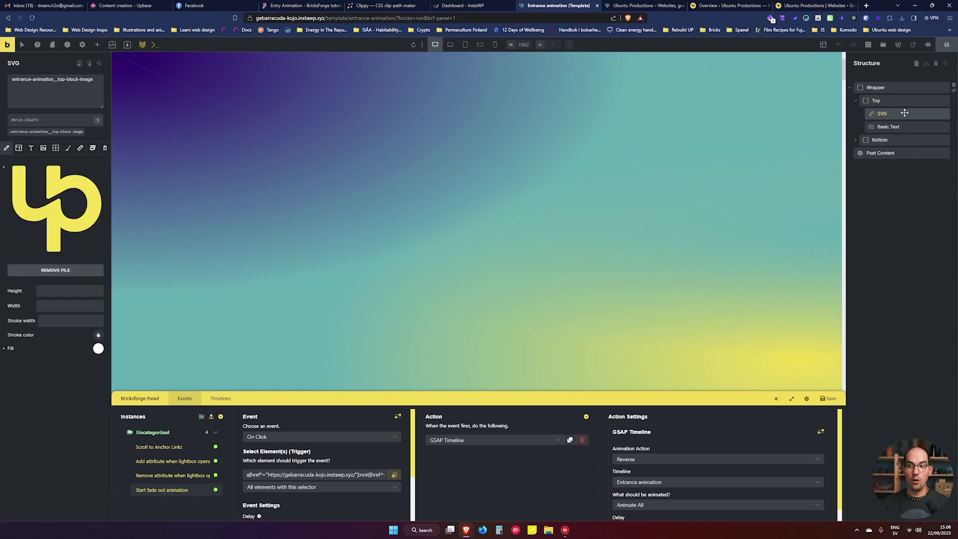
- Shift the upper diagonal half slightly up and to the right in Figma to show the split logo, and return to the Bricks template
{"action": "left_click", "coordinate": [301, 6]}
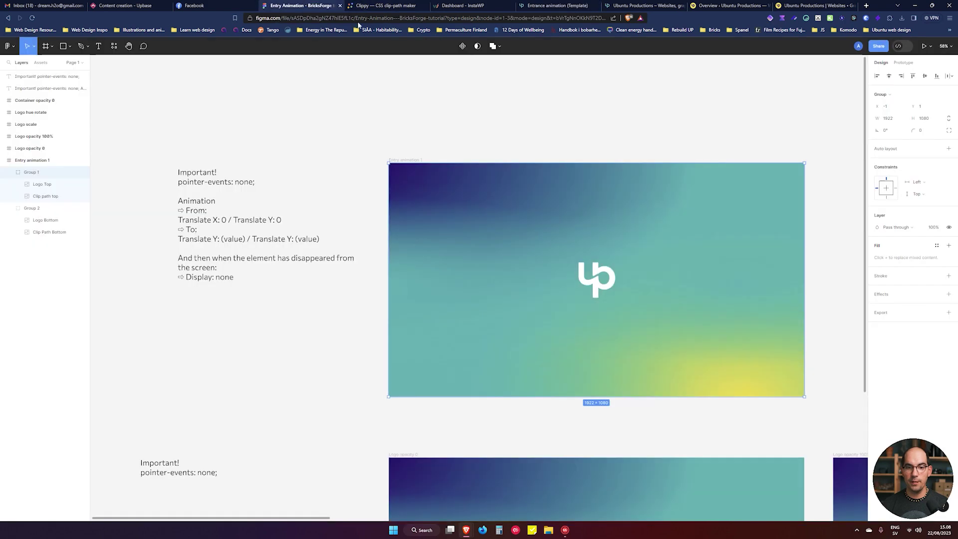
{"action": "left_click_drag", "start_coordinate": [614, 266], "coordinate": [624, 253]}
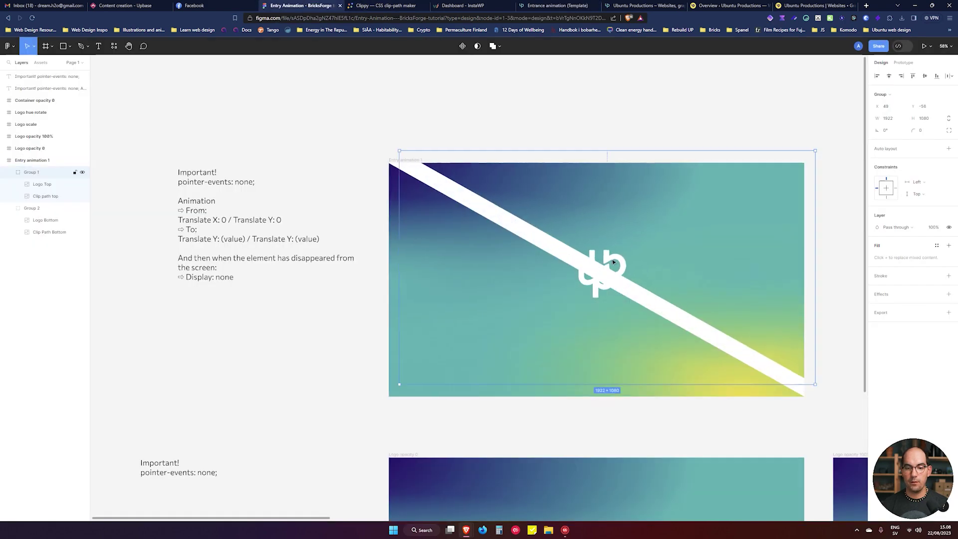
{"action": "left_click", "coordinate": [556, 6]}
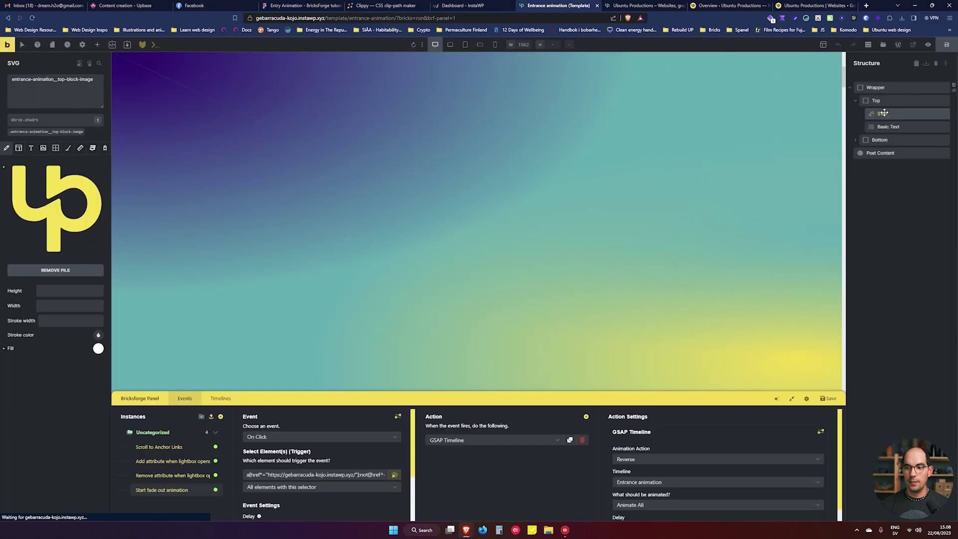
- Inspect the Basic Text in the Top block, and the SVG and Basic Text inside the Bottom block
{"action": "left_click", "coordinate": [902, 128]}
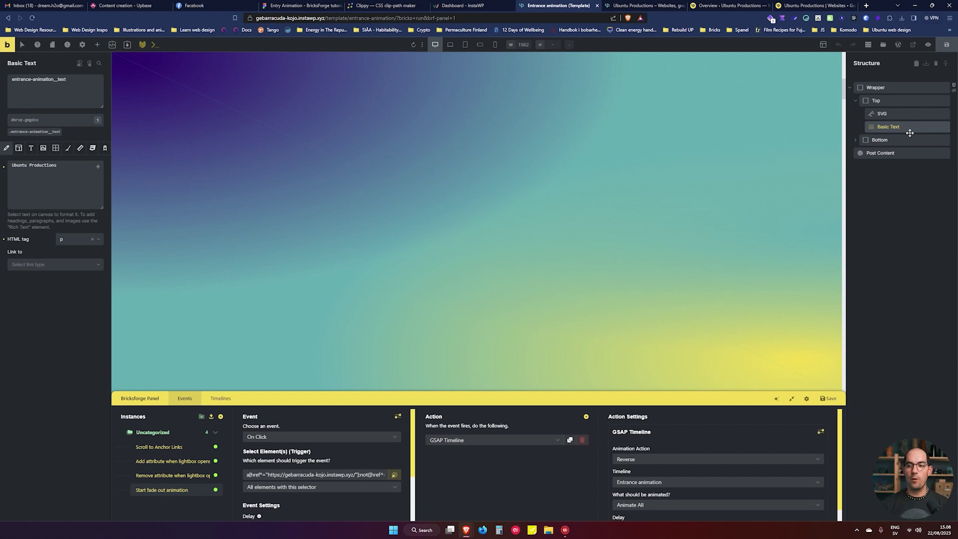
{"action": "left_click", "coordinate": [856, 141]}
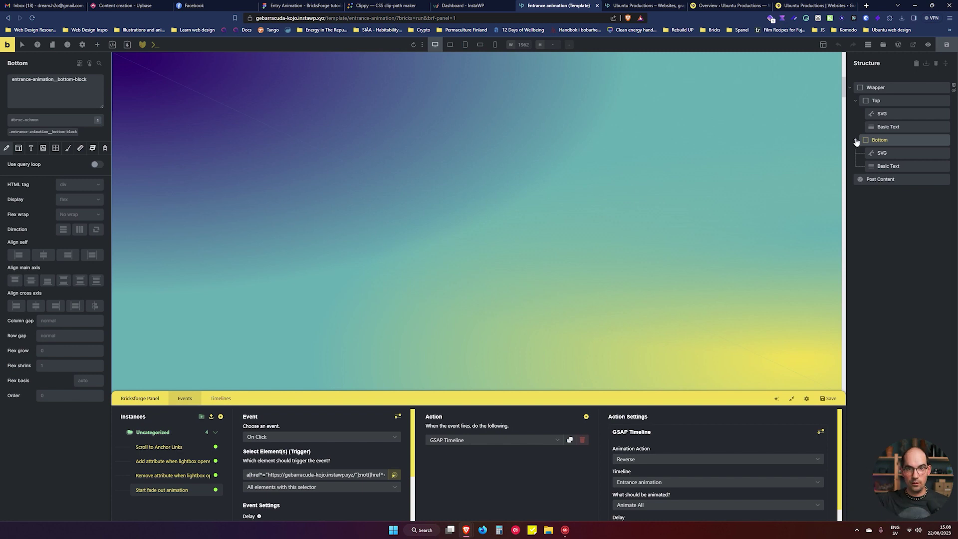
{"action": "left_click", "coordinate": [895, 153]}
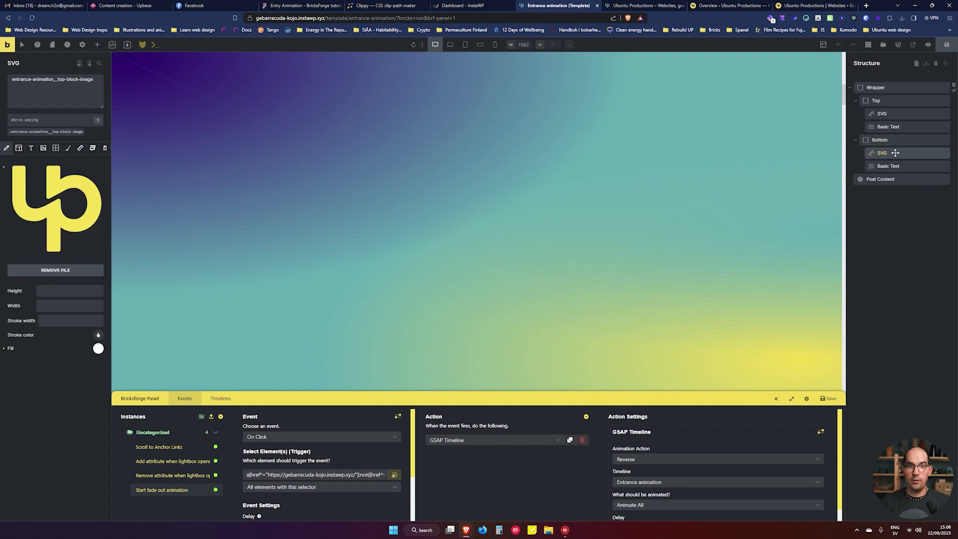
{"action": "left_click", "coordinate": [879, 170]}
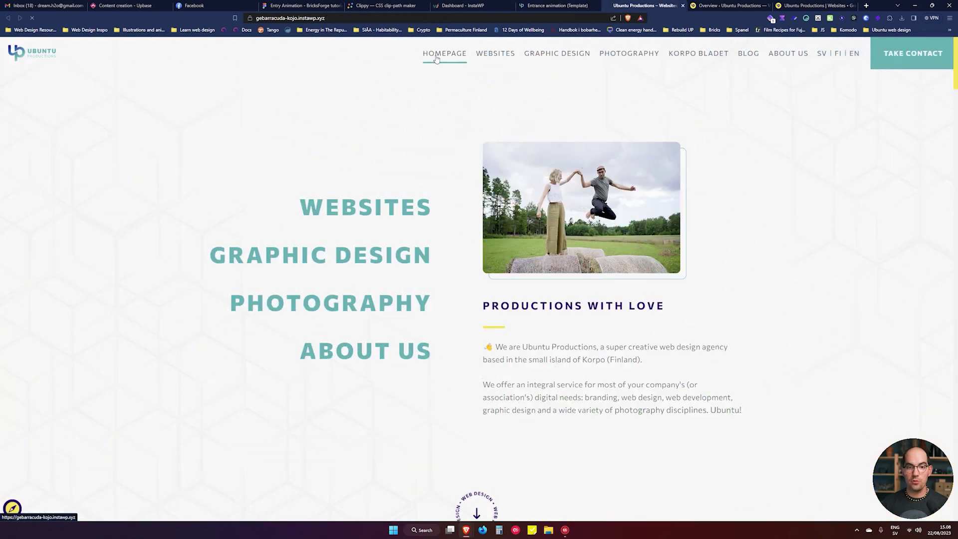
- Reload the live site's homepage to watch its entrance animation, and return to the template to inspect the Top block and its SVG
{"action": "left_click", "coordinate": [442, 59]}
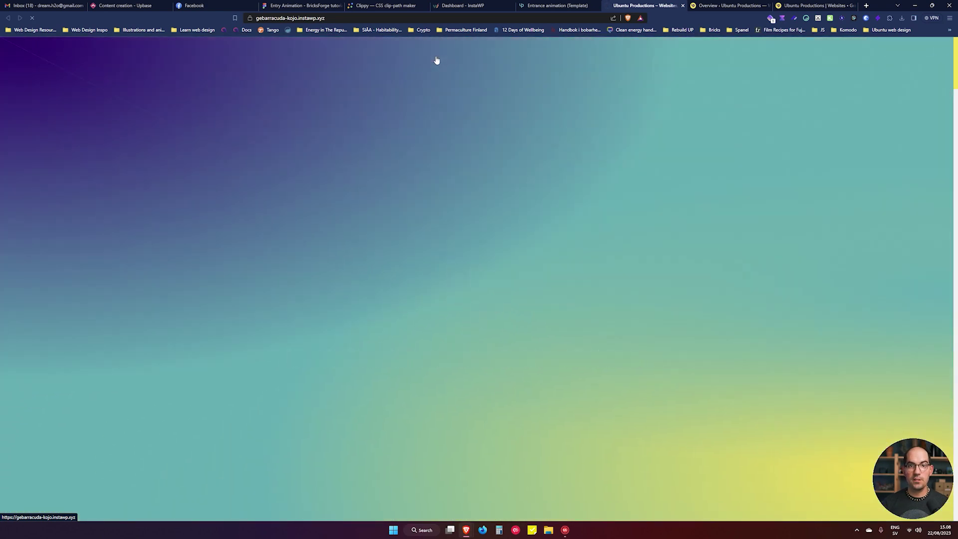
{"action": "left_click", "coordinate": [554, 5]}
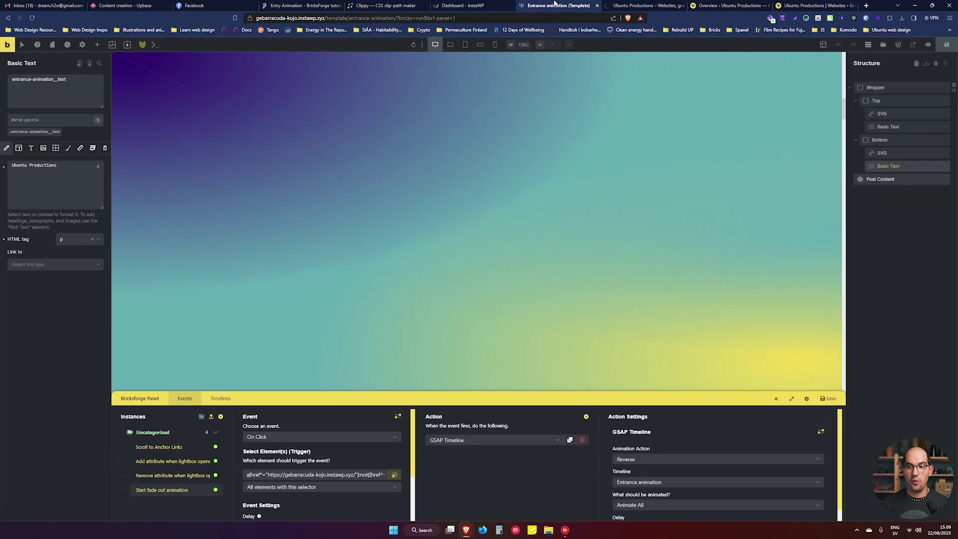
{"action": "left_click", "coordinate": [911, 101]}
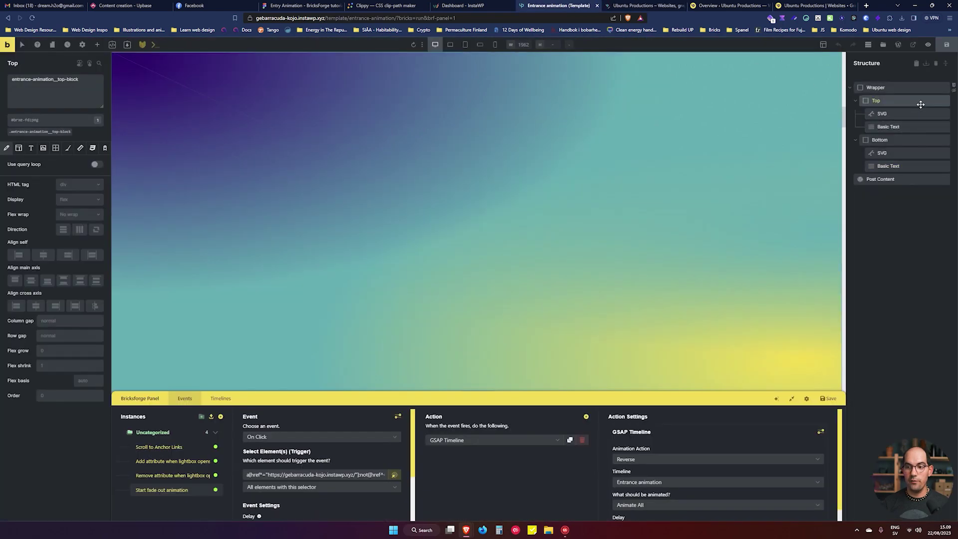
{"action": "left_click", "coordinate": [904, 113]}
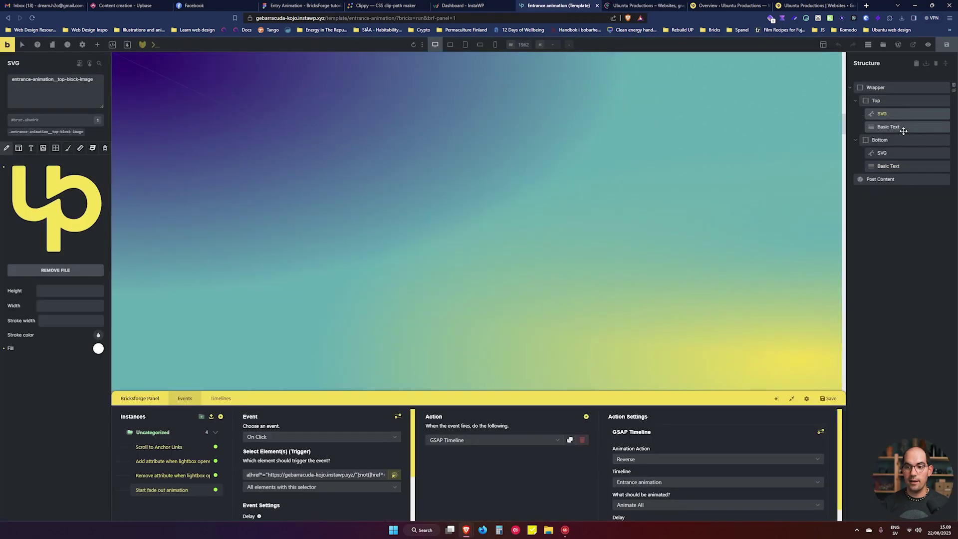
- Inspect the custom CSS on the Top block SVG's entrance-animation__top-block-image class and highlight the opacity: 0 rule
{"action": "left_click", "coordinate": [903, 128]}
{"action": "left_click", "coordinate": [903, 114]}
{"action": "left_click", "coordinate": [56, 132]}
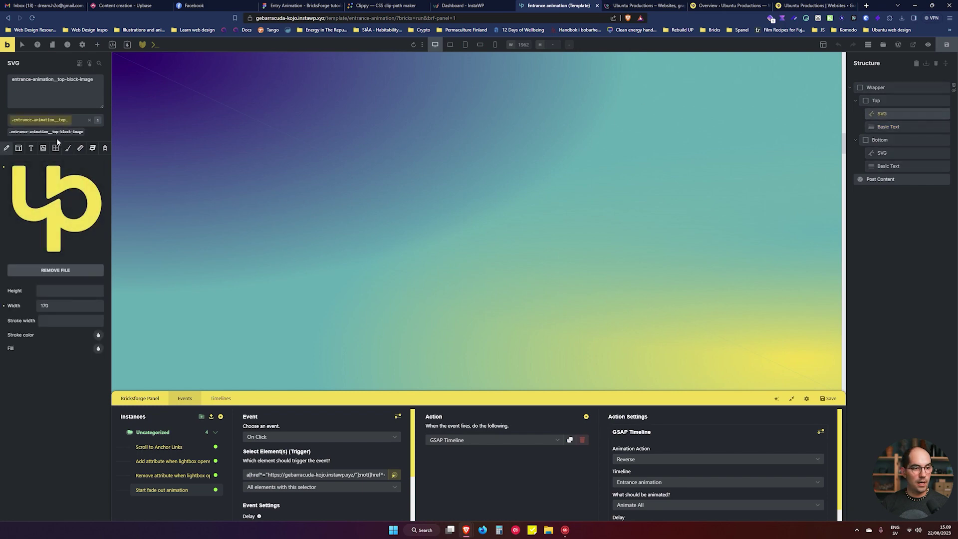
{"action": "left_click", "coordinate": [67, 148]}
{"action": "left_click", "coordinate": [92, 148]}
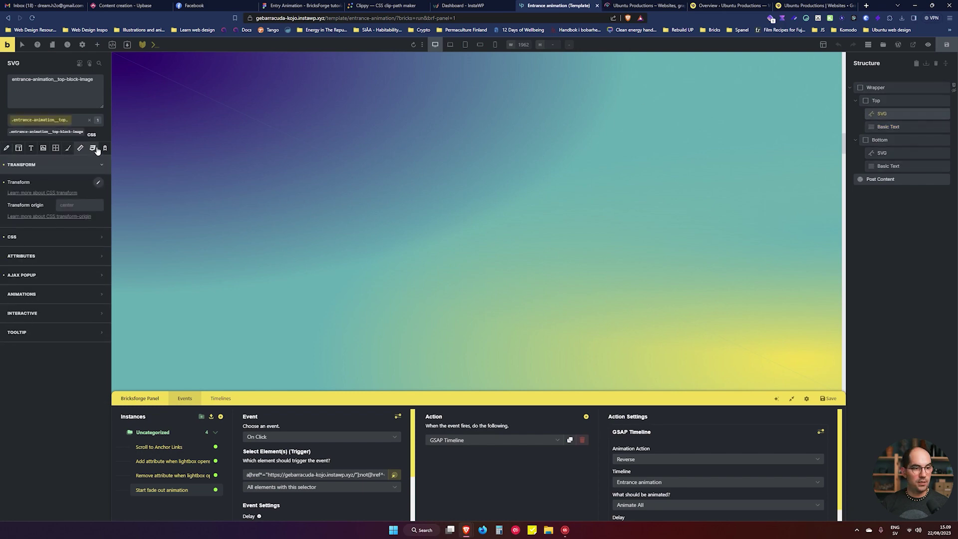
{"action": "left_click", "coordinate": [45, 237]}
{"action": "left_click", "coordinate": [38, 292]}
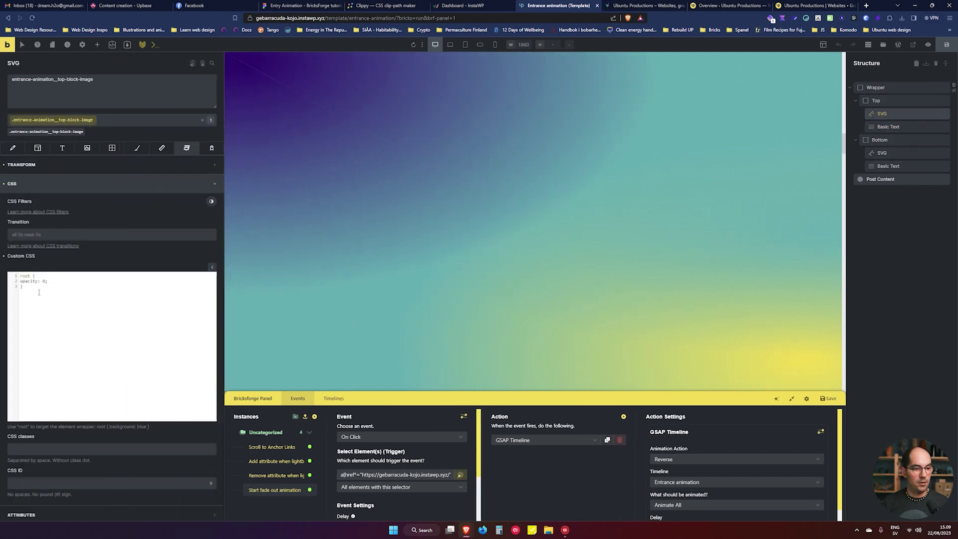
{"action": "left_click_drag", "start_coordinate": [49, 281], "coordinate": [21, 281]}
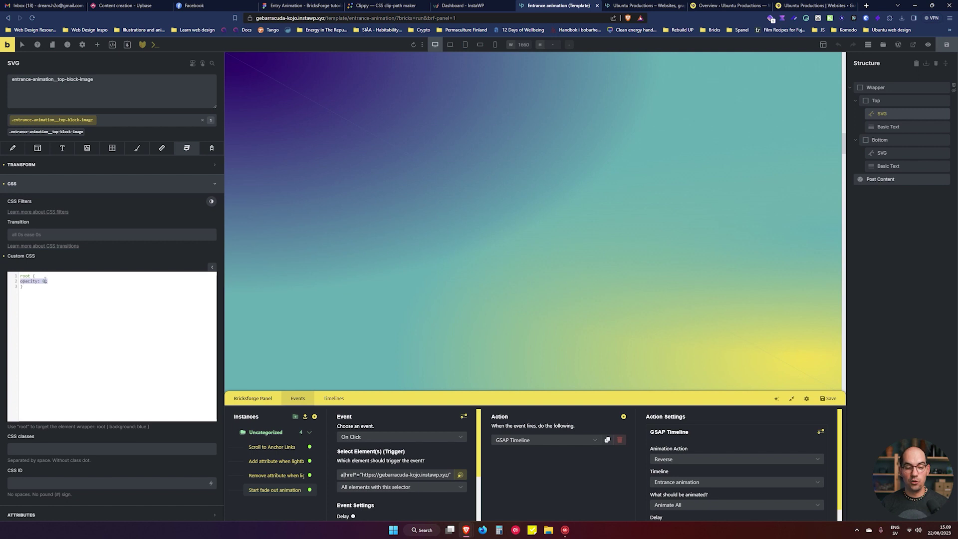
- Review the Entrance animation timeline's media rule and trigger selector in Bricksforge, and compare the selector with the Wrapper's CSS ID
{"action": "left_click", "coordinate": [334, 398]}
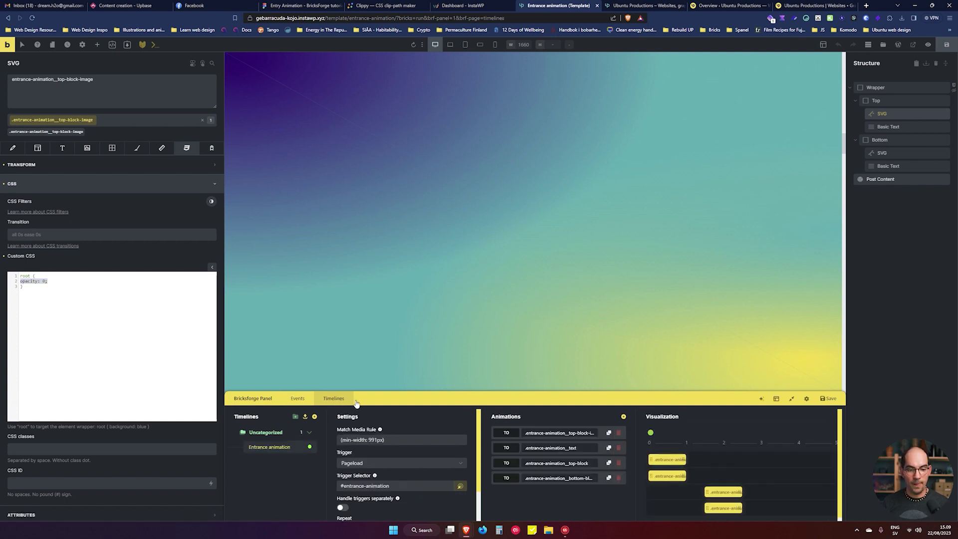
{"action": "left_click", "coordinate": [384, 439]}
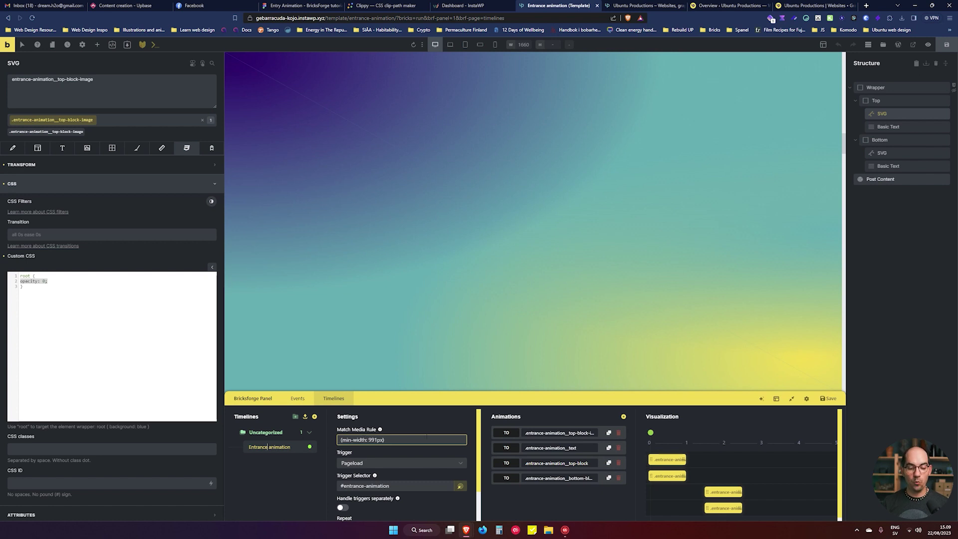
{"action": "scroll", "coordinate": [426, 437], "scroll_direction": "down", "scroll_amount": 1}
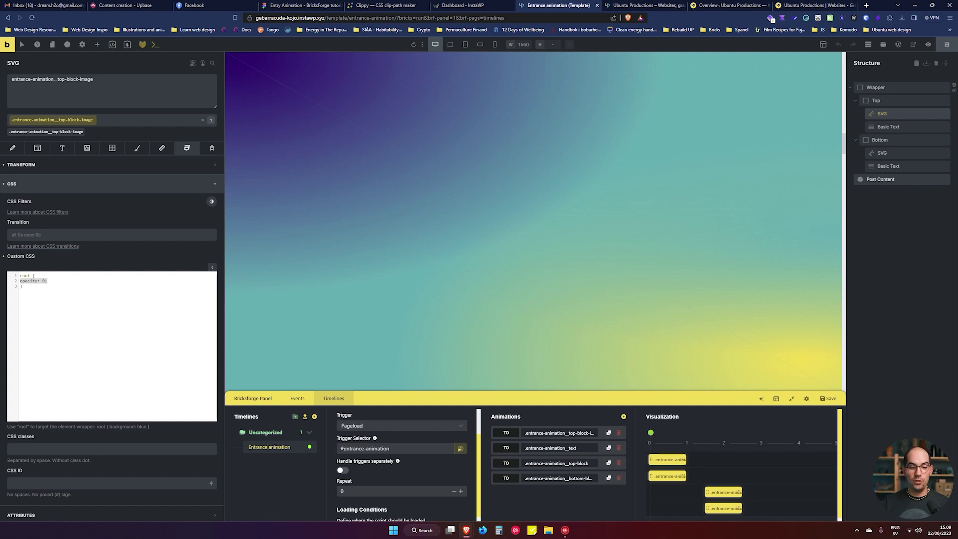
{"action": "left_click", "coordinate": [383, 449]}
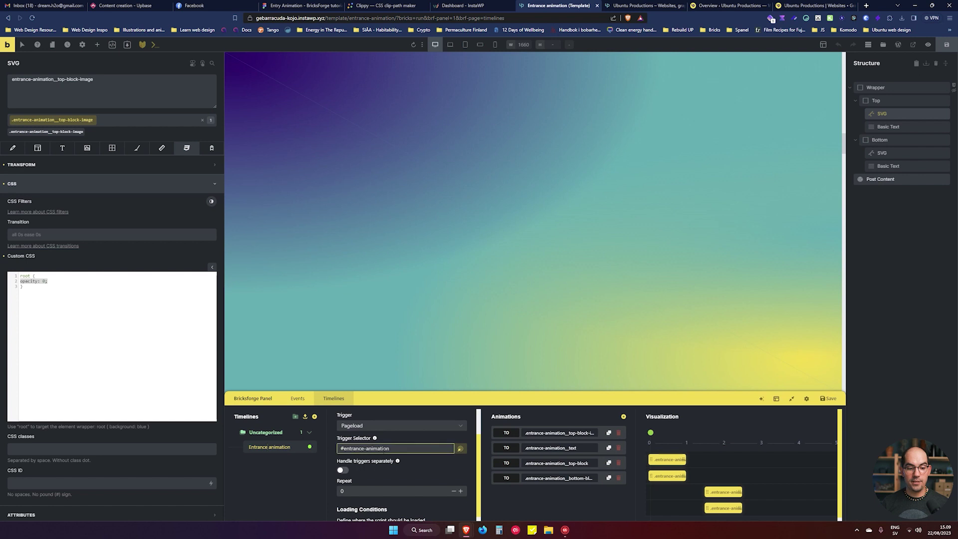
{"action": "left_click", "coordinate": [269, 446]}
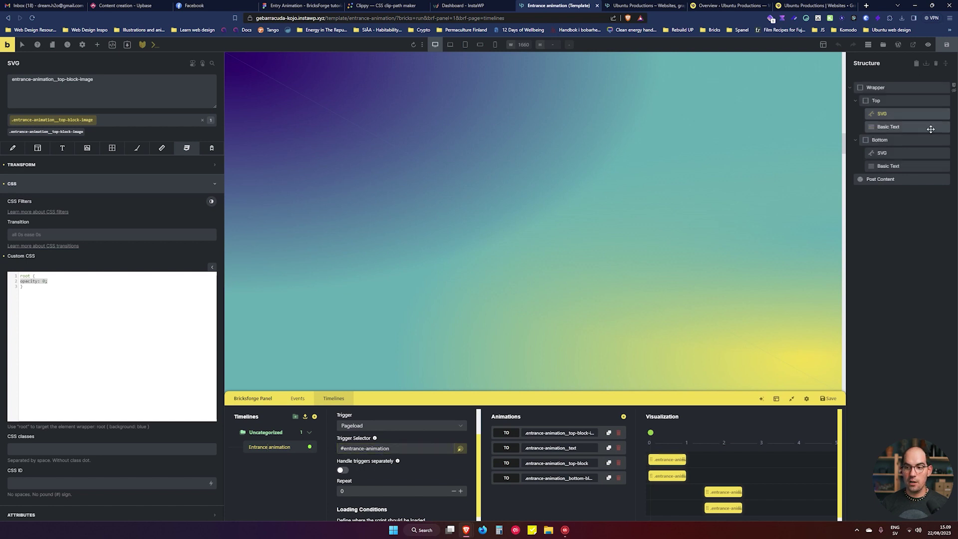
{"action": "left_click", "coordinate": [896, 89]}
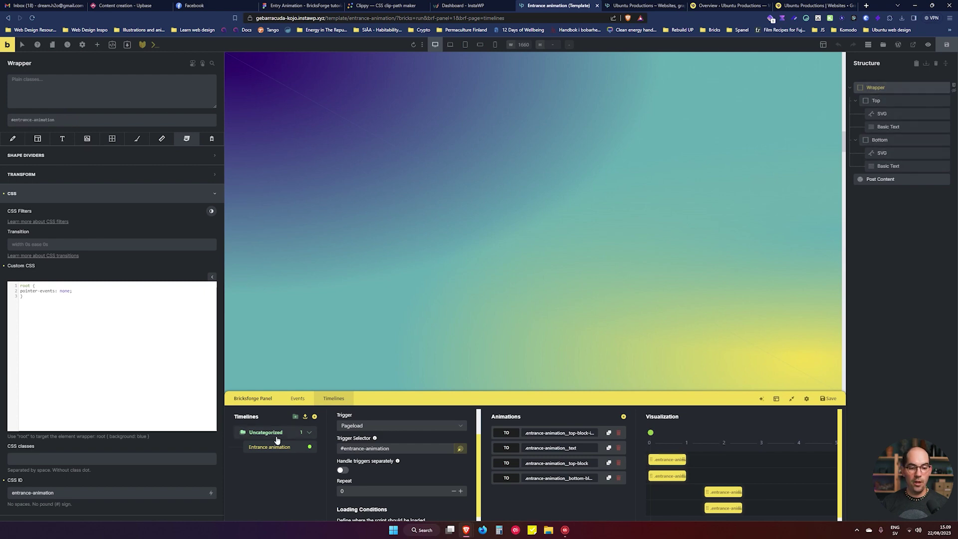
{"action": "scroll", "coordinate": [399, 469], "scroll_direction": "down", "scroll_amount": 2}
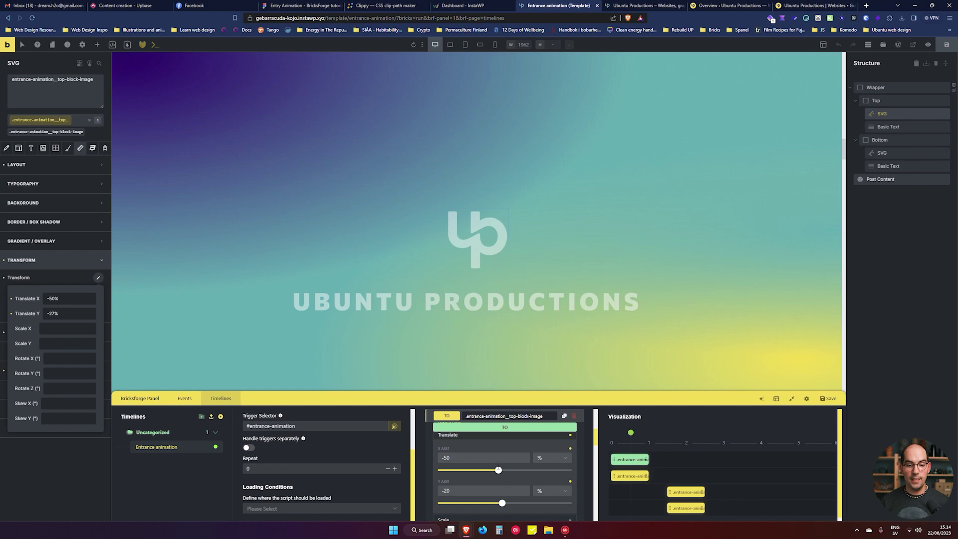
- Collapse the top-block-image animation and scrub the Entrance animation timeline to preview the logo fade-in and diagonal split
{"action": "left_click", "coordinate": [509, 428]}
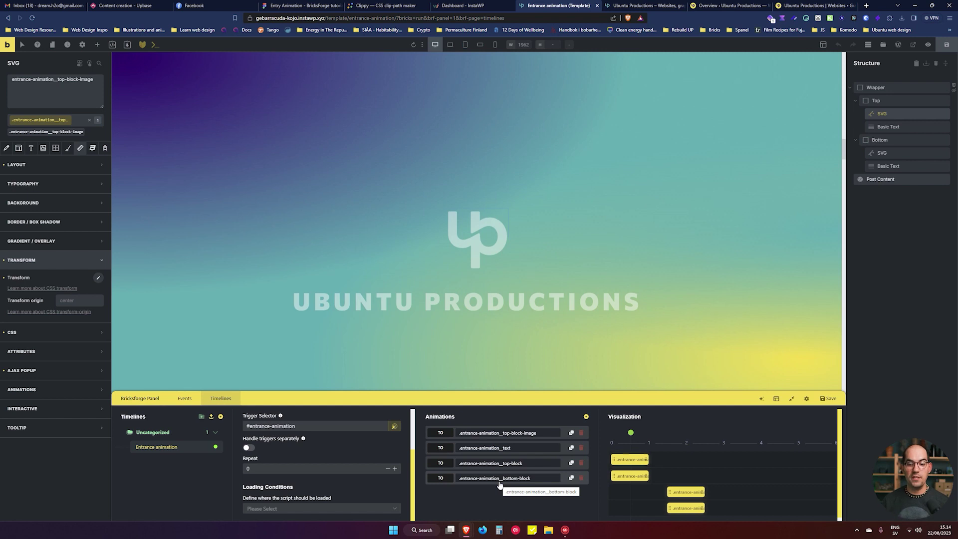
{"action": "left_click_drag", "start_coordinate": [632, 433], "coordinate": [613, 433]}
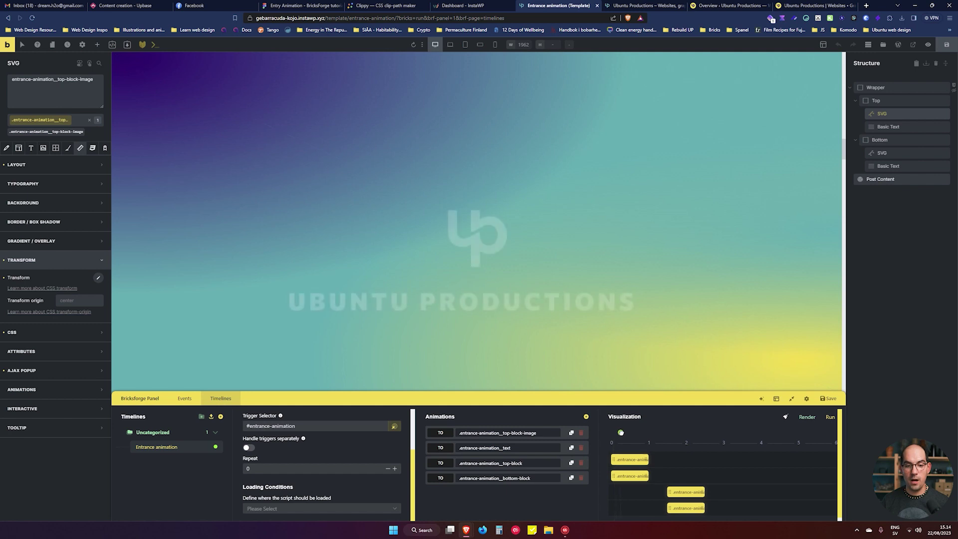
{"action": "left_click_drag", "start_coordinate": [622, 433], "coordinate": [630, 432]}
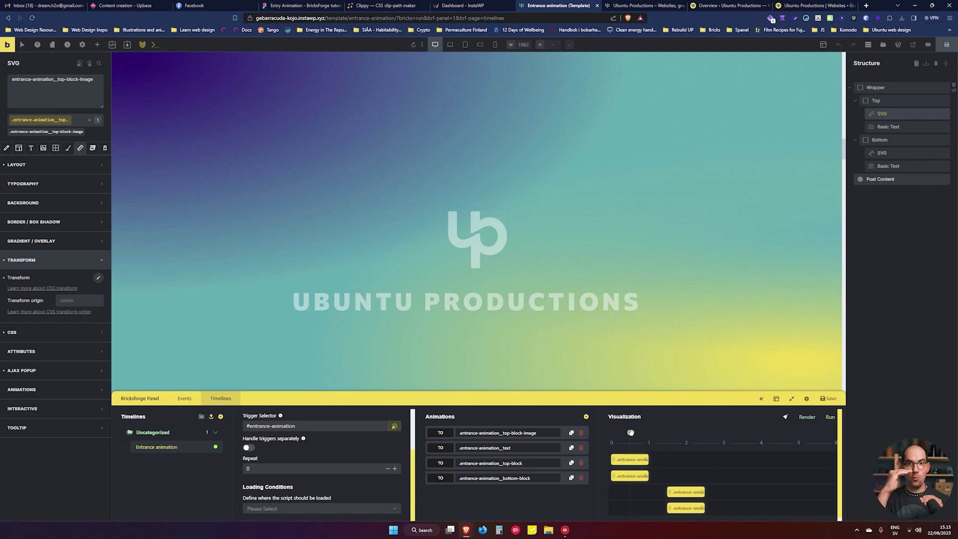
{"action": "left_click_drag", "start_coordinate": [629, 433], "coordinate": [673, 439]}
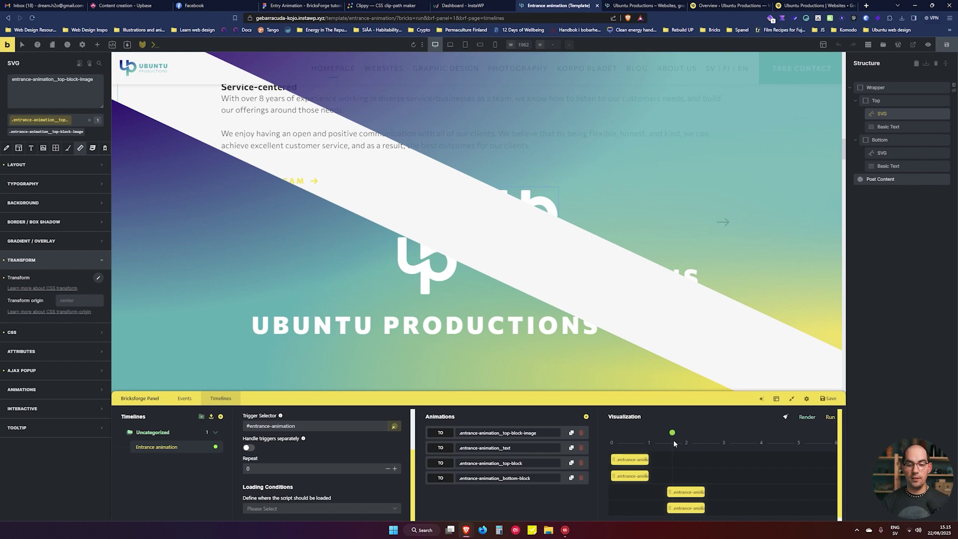
{"action": "left_click_drag", "start_coordinate": [673, 434], "coordinate": [707, 433]}
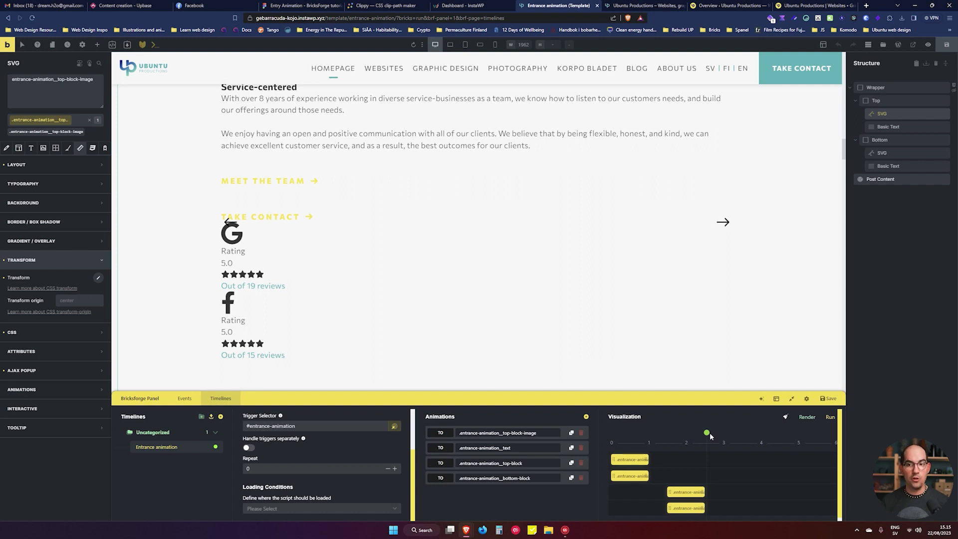
- Switch to the Entire website template and inspect the Wrapper in animation div and its nested logo image
{"action": "left_click", "coordinate": [796, 4]}
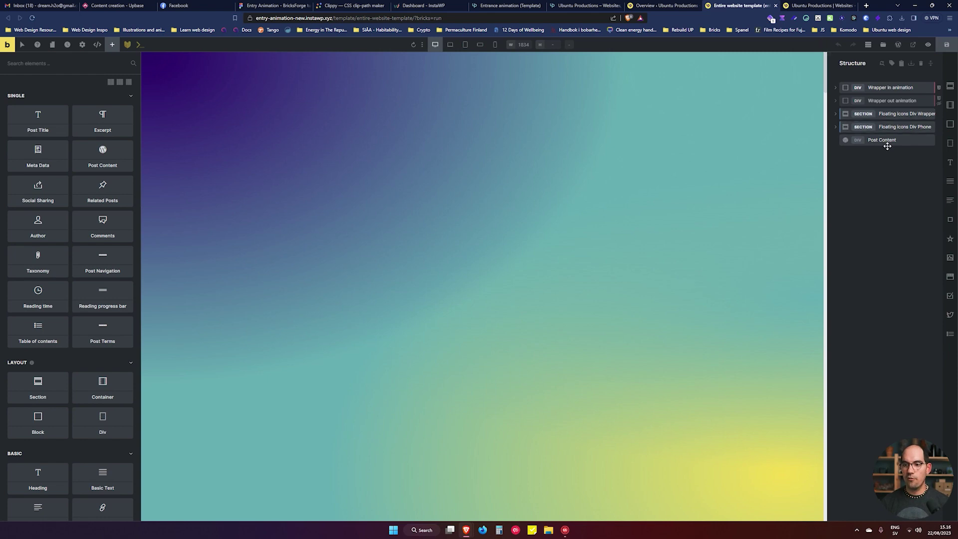
{"action": "left_click", "coordinate": [891, 88]}
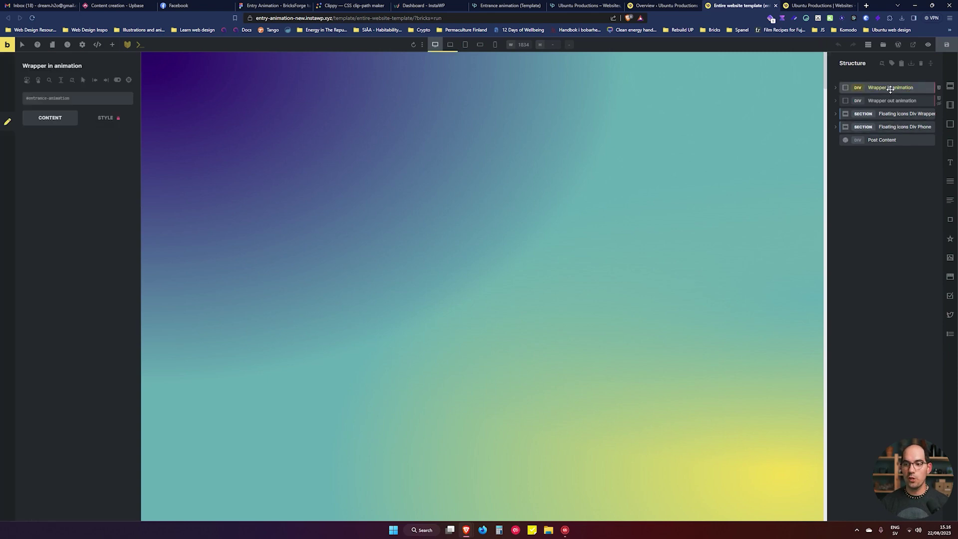
{"action": "left_click", "coordinate": [835, 89]}
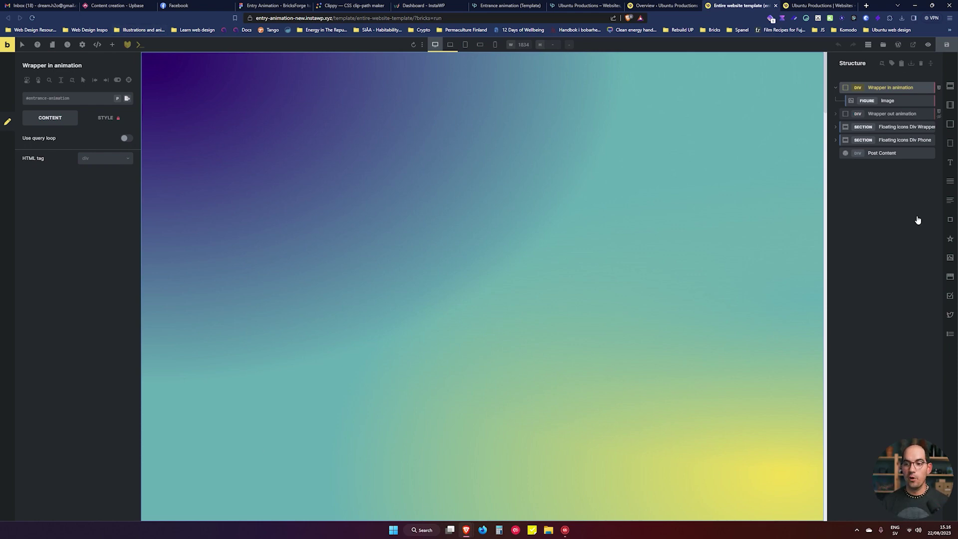
{"action": "left_click", "coordinate": [890, 100]}
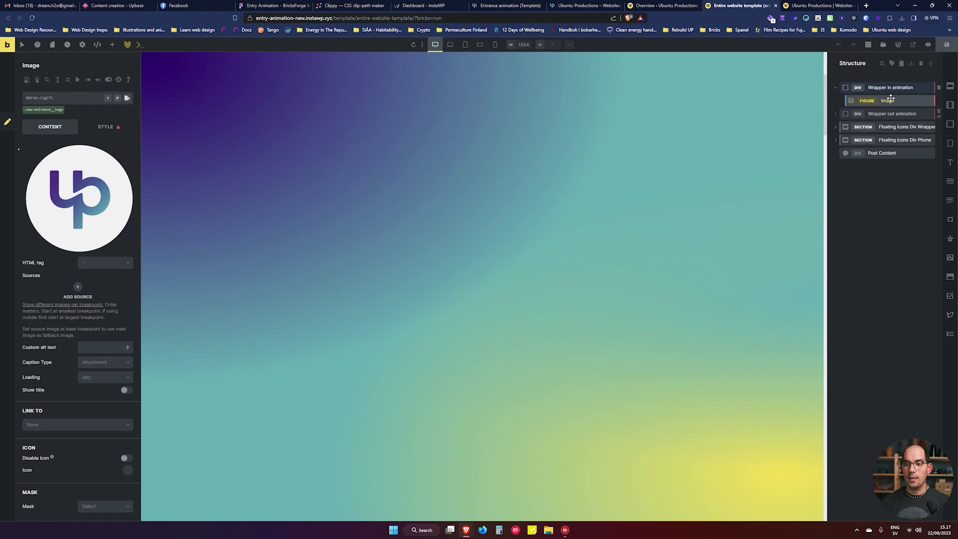
{"action": "left_click", "coordinate": [893, 87]}
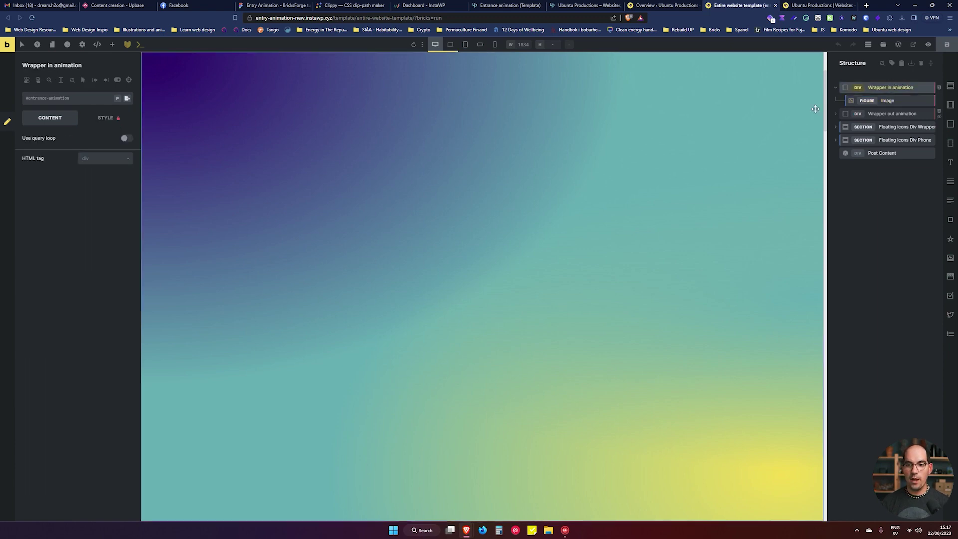
- Open the Bricksforge timelines for this template and review the Entrance animation's trigger settings
{"action": "left_click", "coordinate": [127, 45]}
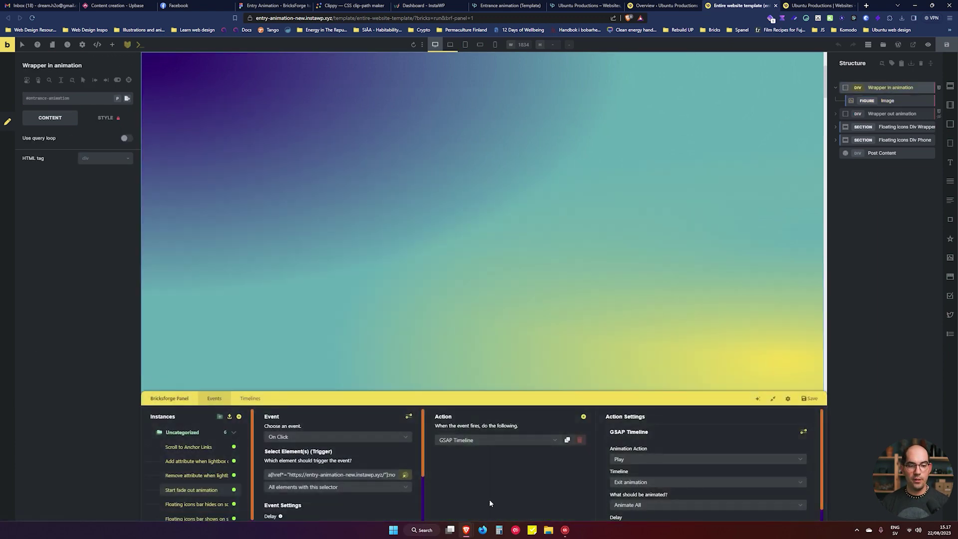
{"action": "left_click", "coordinate": [261, 398]}
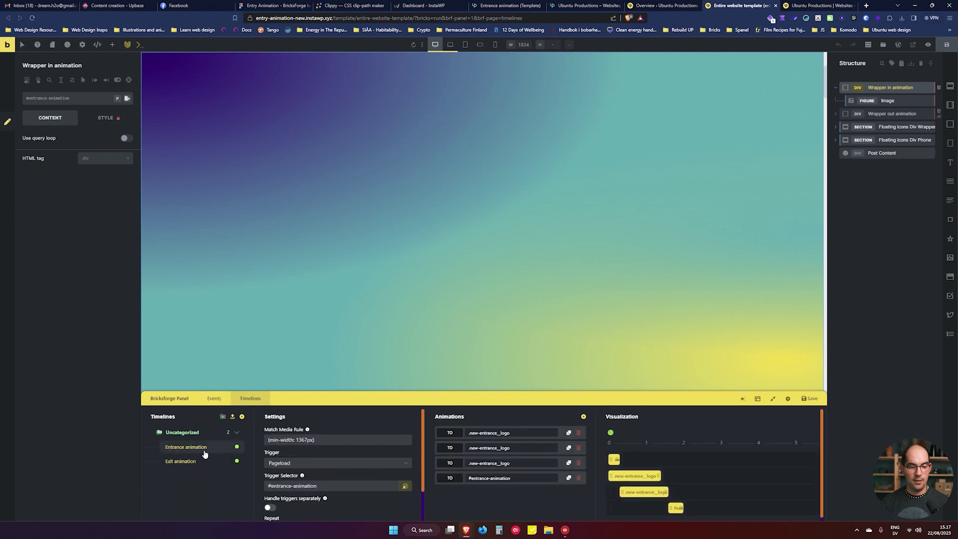
{"action": "scroll", "coordinate": [391, 453], "scroll_direction": "down", "scroll_amount": 2}
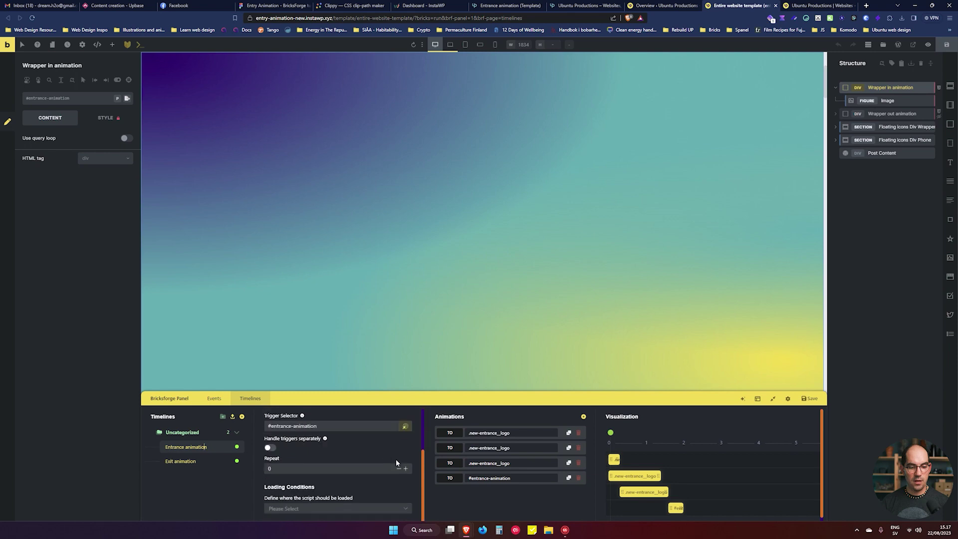
{"action": "scroll", "coordinate": [396, 459], "scroll_direction": "up", "scroll_amount": 2}
- Scrub the Entrance animation timeline to about 2 seconds to preview the logo sequence and the wrapper fading out
{"action": "mouse_move", "coordinate": [609, 432]}
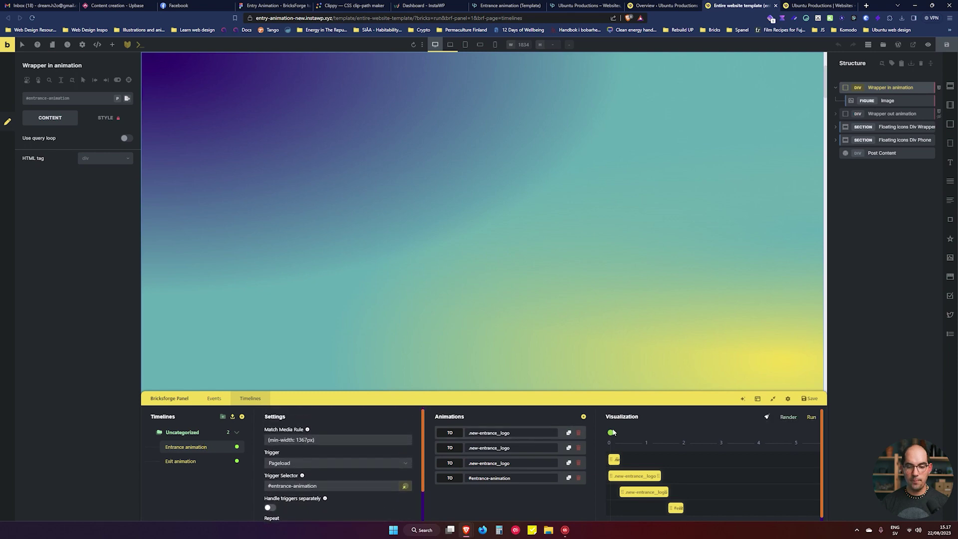
{"action": "left_click", "coordinate": [609, 432]}
{"action": "left_click_drag", "start_coordinate": [611, 432], "coordinate": [641, 444]}
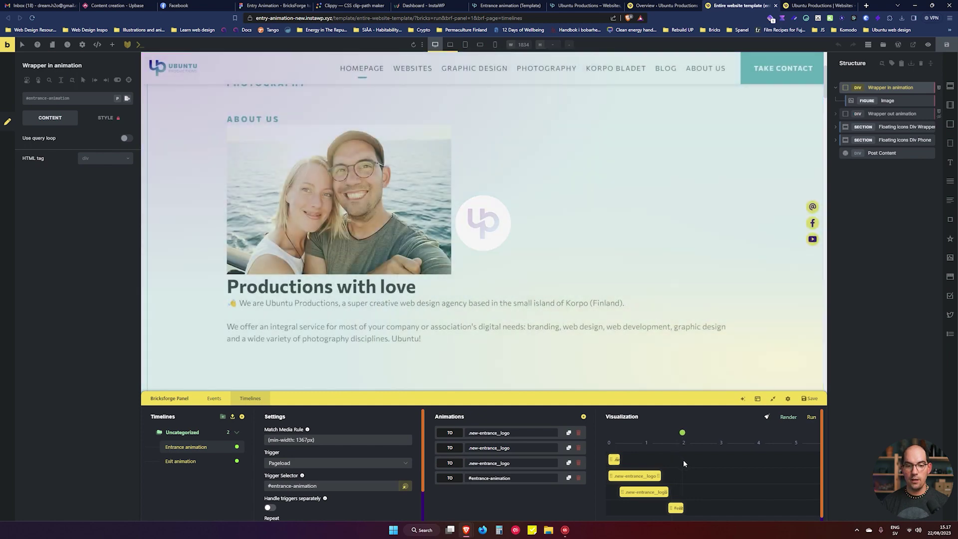
{"action": "scroll", "coordinate": [644, 263], "scroll_direction": "up", "scroll_amount": 3}
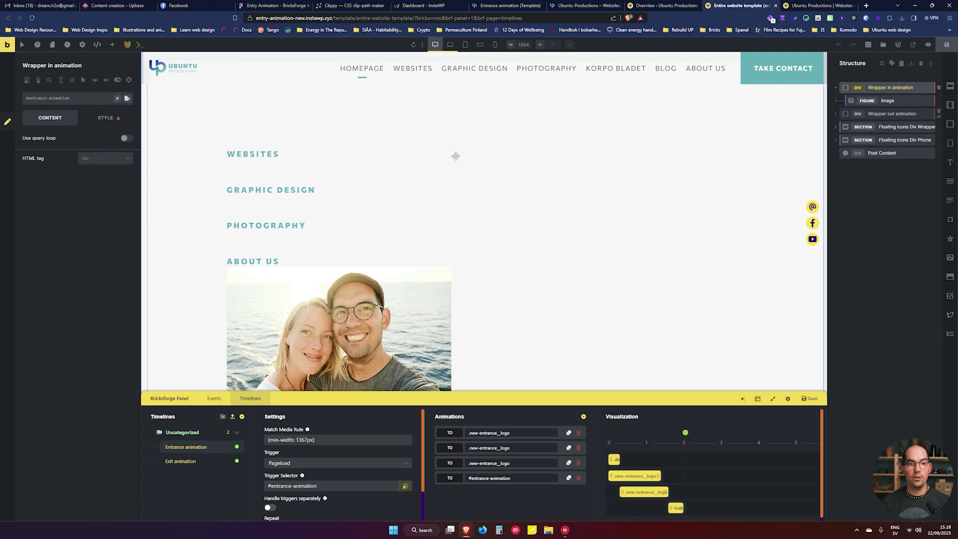
- Return to the Figma file and find the Logo opacity 0 frame with its pointer-events note below the diagonal split design
{"action": "left_click", "coordinate": [270, 6]}
{"action": "key", "text": "Escape"}
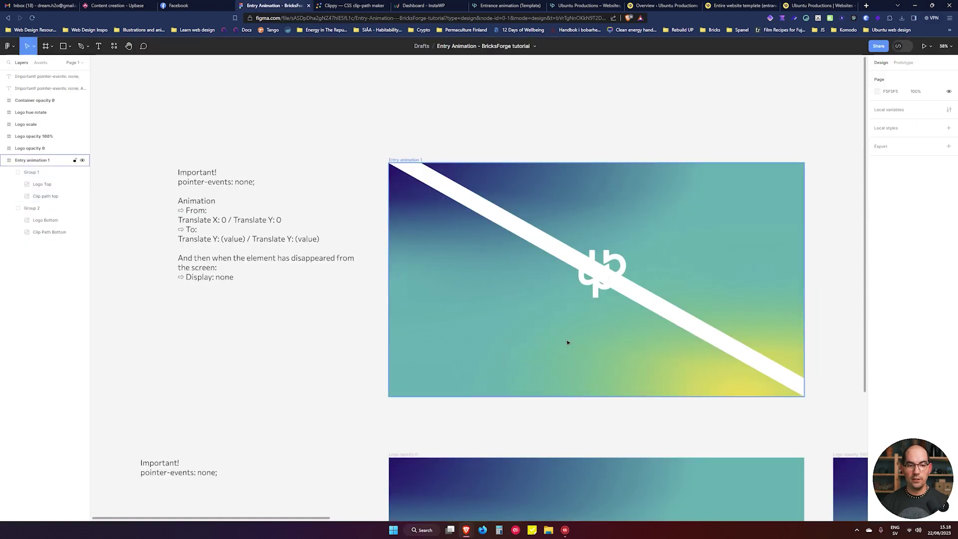
{"action": "scroll", "coordinate": [594, 422], "scroll_direction": "down", "scroll_amount": 5}
{"action": "left_click_drag", "start_coordinate": [621, 109], "coordinate": [596, 131]}
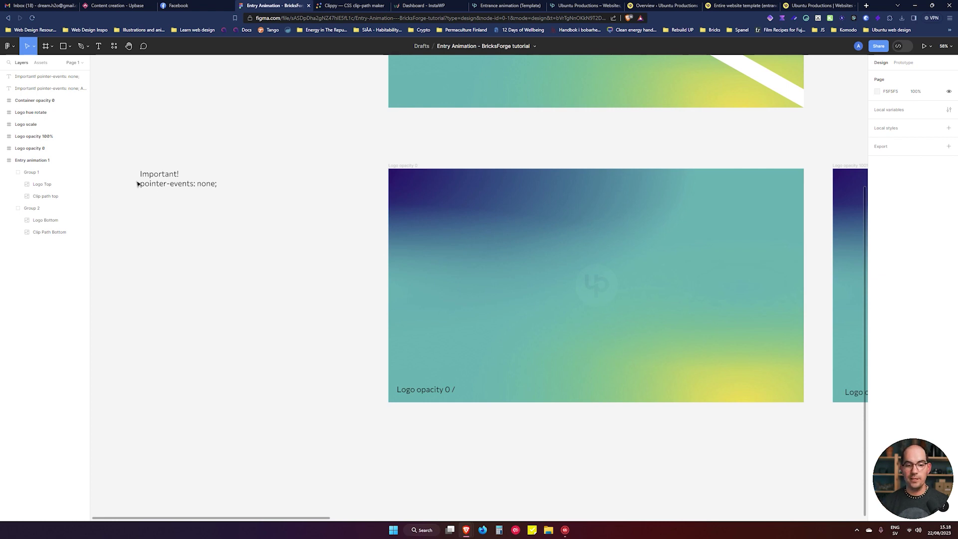
{"action": "left_click_drag", "start_coordinate": [735, 463], "coordinate": [564, 448]}
- Inspect the Logo opacity 0 frame and its logo's layer opacity, and move on to the Logo opacity 100% frame
{"action": "left_click", "coordinate": [496, 196]}
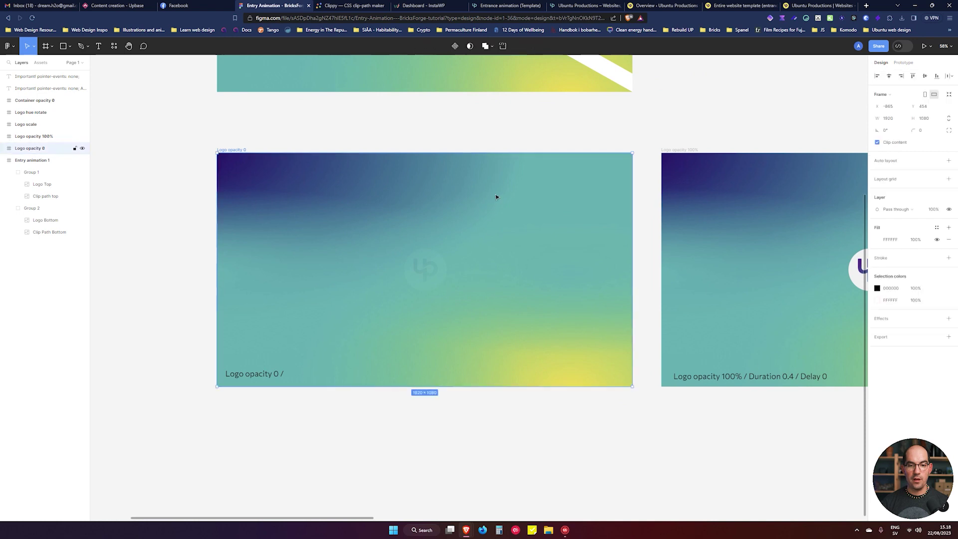
{"action": "left_click", "coordinate": [429, 274]}
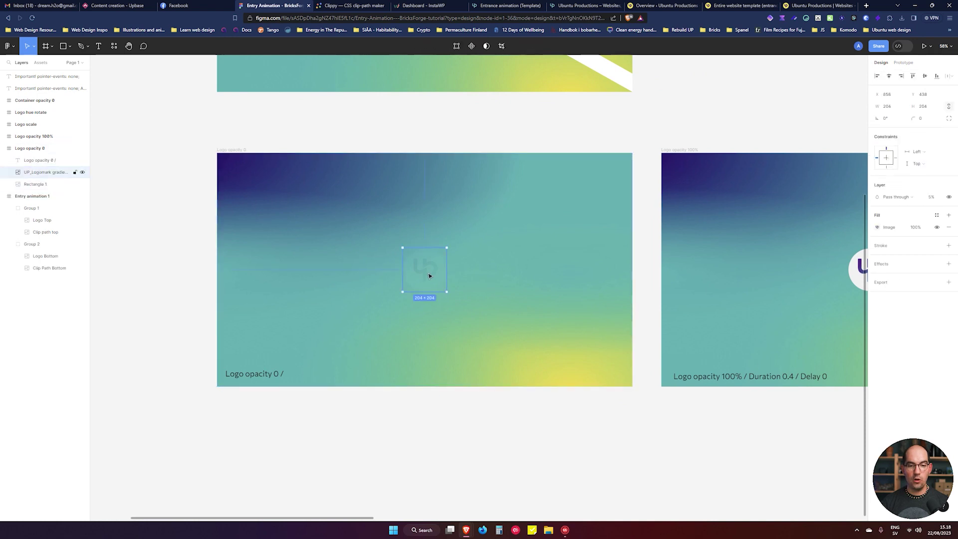
{"action": "key", "text": "Escape"}
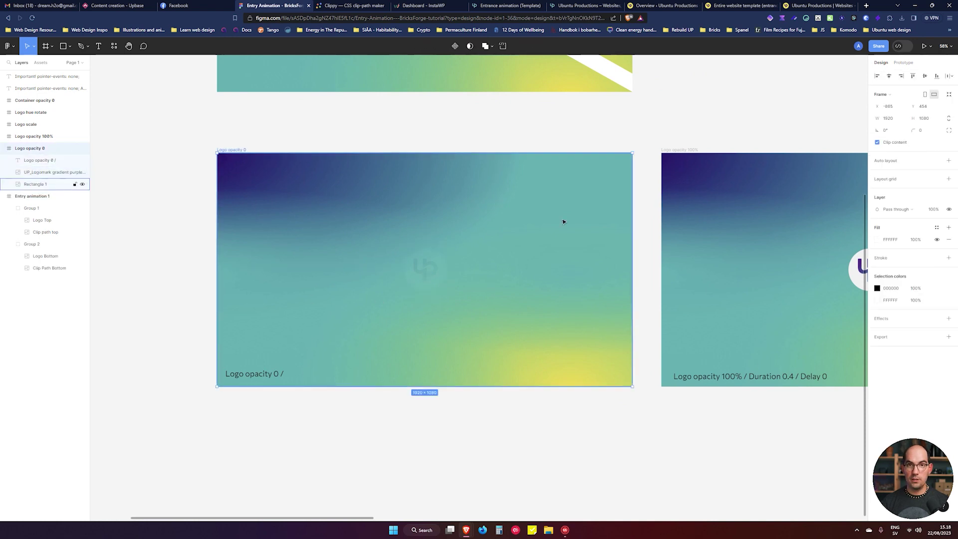
{"action": "left_click", "coordinate": [244, 374]}
{"action": "left_click", "coordinate": [435, 283]}
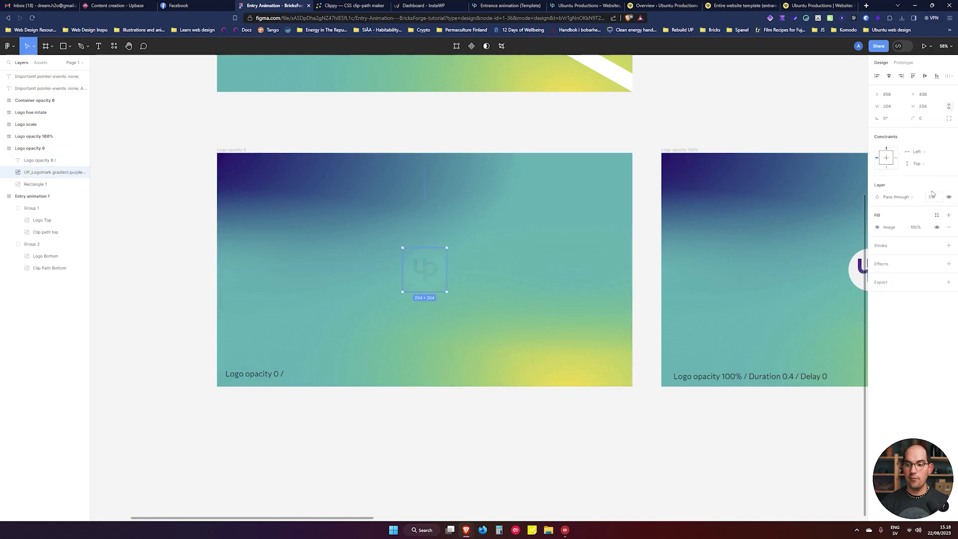
{"action": "left_click", "coordinate": [573, 475]}
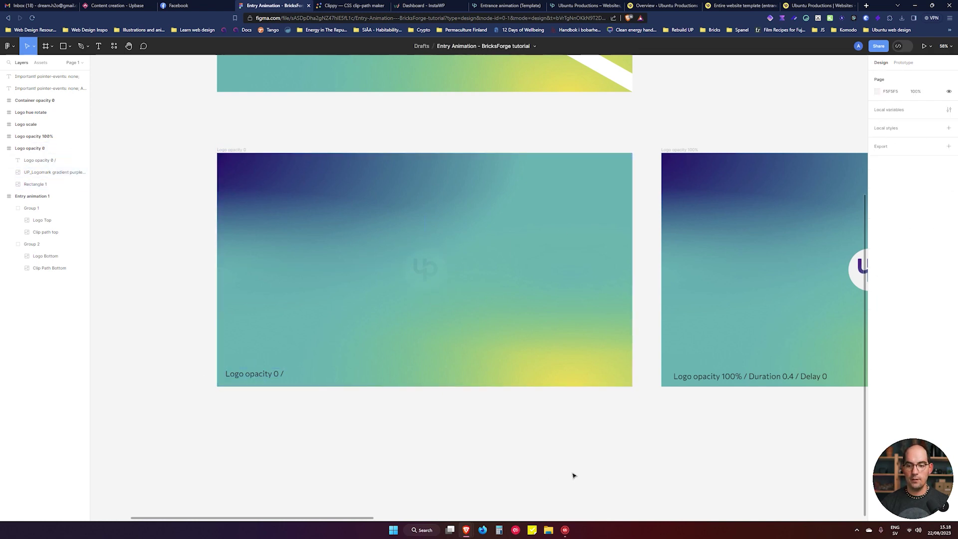
{"action": "scroll", "coordinate": [584, 448], "scroll_direction": "right", "scroll_amount": 8}
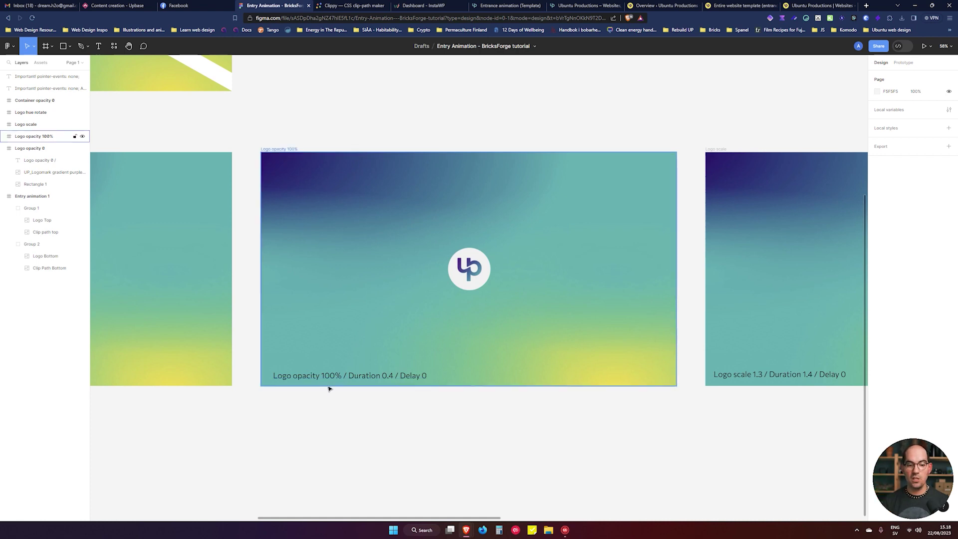
- Change the scale value in the Logo scale frame's caption to 1.03
{"action": "scroll", "coordinate": [779, 419], "scroll_direction": "right", "scroll_amount": 5}
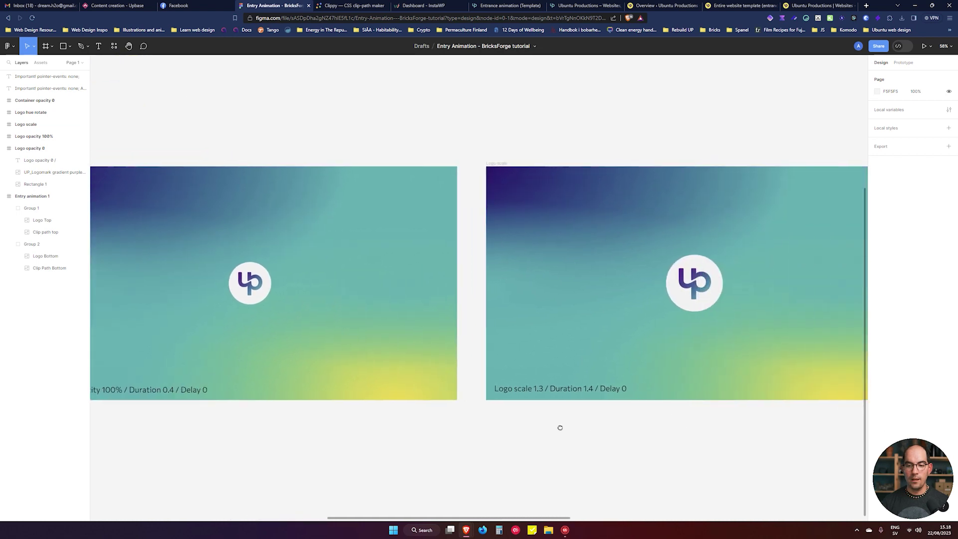
{"action": "left_click_drag", "start_coordinate": [568, 429], "coordinate": [484, 406]}
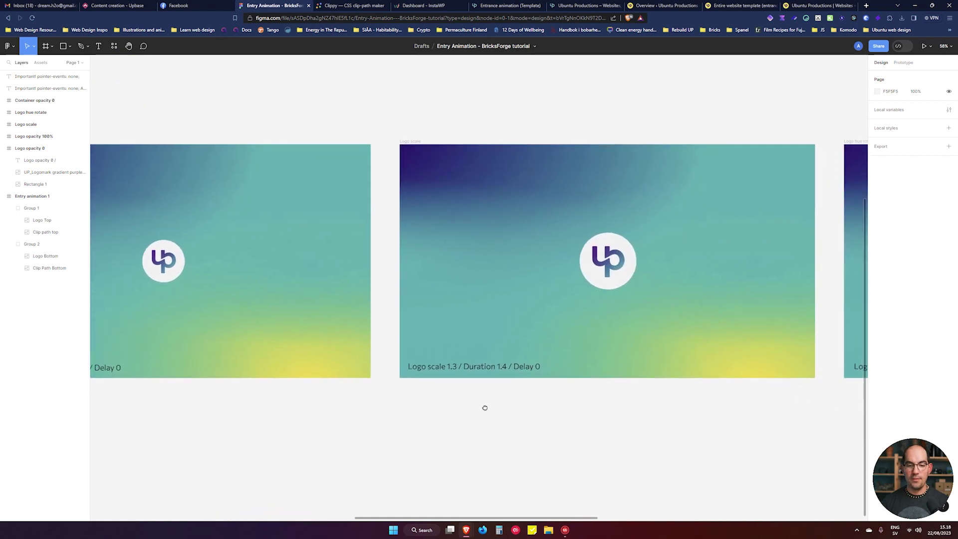
{"action": "double_click", "coordinate": [457, 368]}
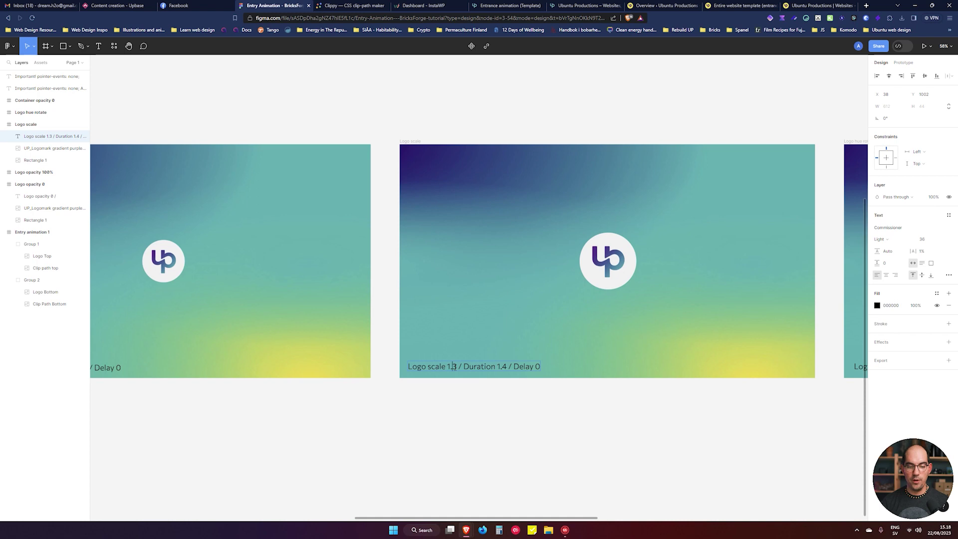
{"action": "type", "text": "0"}
{"action": "key", "text": "Escape"}
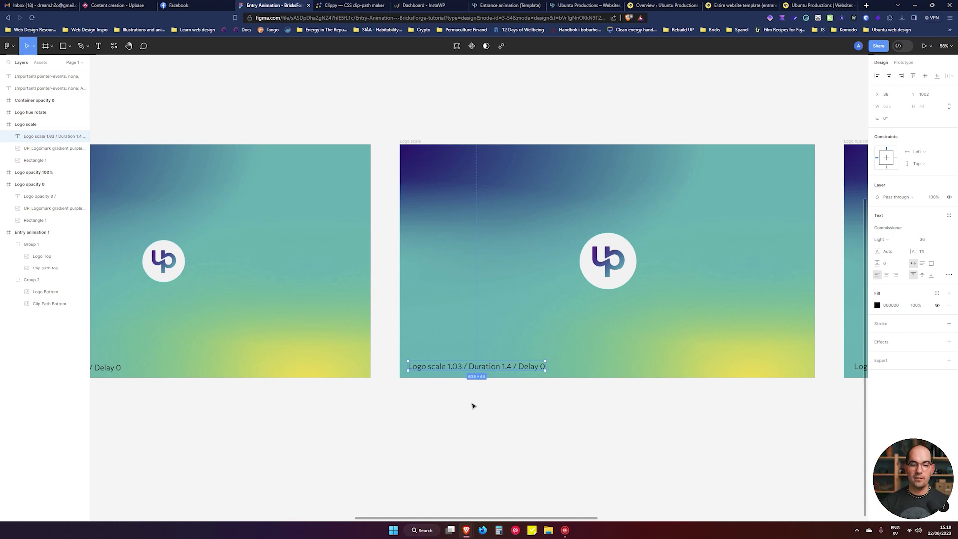
{"action": "left_click", "coordinate": [472, 404]}
- Switch to the Entire website template in Bricks and check the delay of the third .new-entrance__logo animation
{"action": "left_click_drag", "start_coordinate": [321, 400], "coordinate": [449, 392]}
{"action": "scroll", "coordinate": [624, 404], "scroll_direction": "right", "scroll_amount": 5}
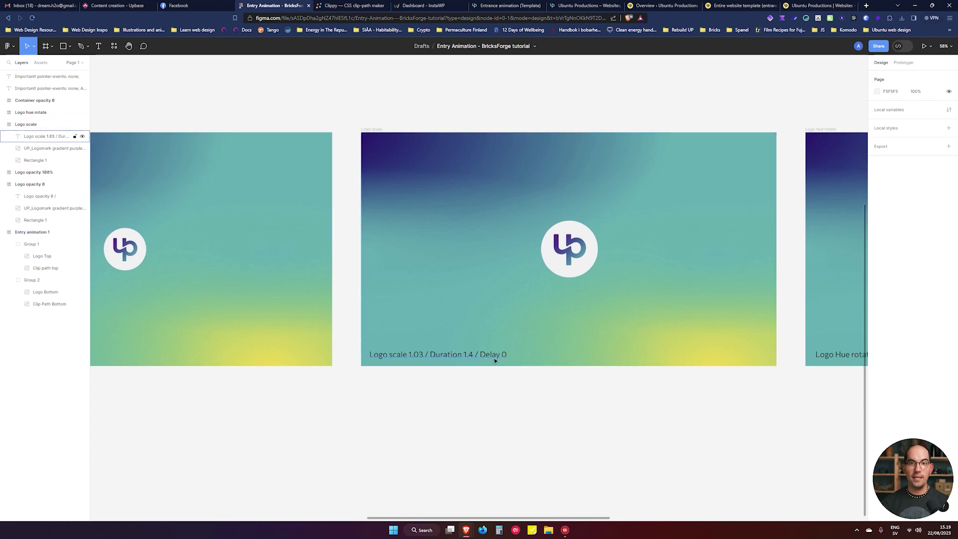
{"action": "left_click", "coordinate": [480, 5]}
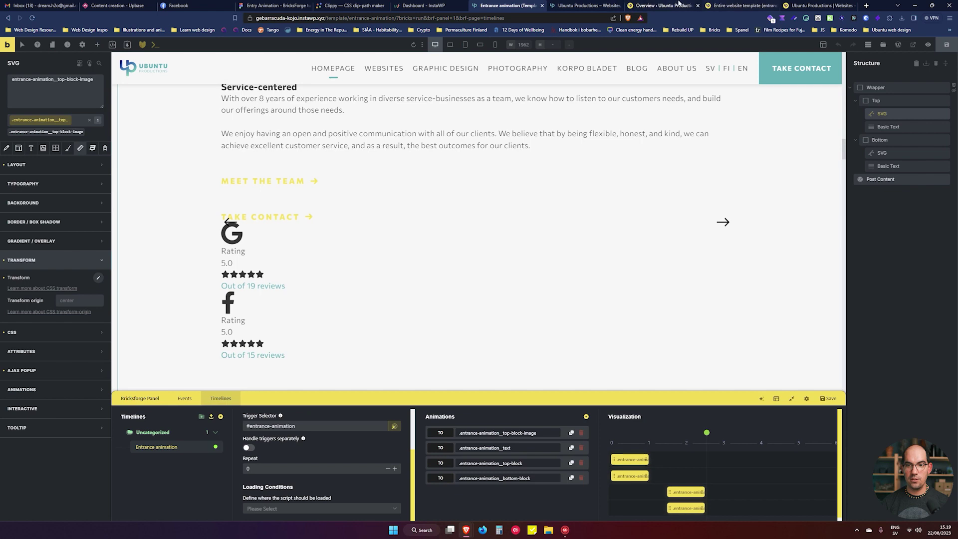
{"action": "left_click", "coordinate": [661, 5]}
{"action": "left_click", "coordinate": [742, 5]}
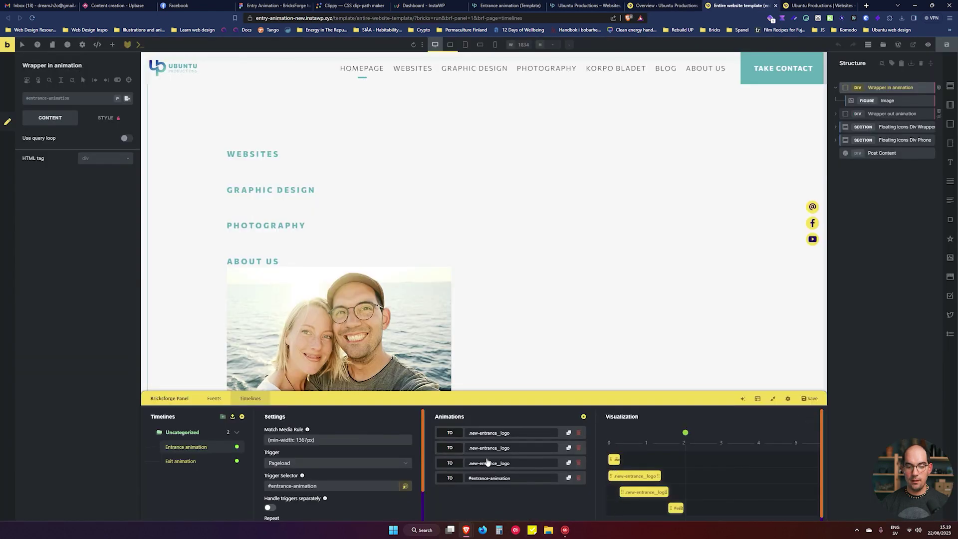
{"action": "left_click", "coordinate": [636, 493]}
{"action": "scroll", "coordinate": [496, 478], "scroll_direction": "down", "scroll_amount": 5}
{"action": "left_click", "coordinate": [499, 459]}
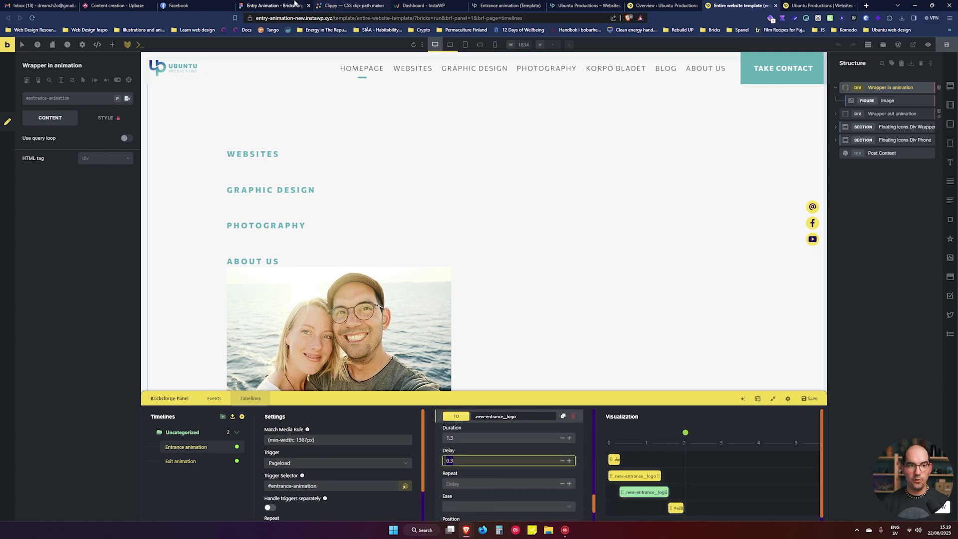
- Return to the Figma file and set the delay in the Logo scale frame's caption to 0.3
{"action": "left_click", "coordinate": [275, 5]}
{"action": "double_click", "coordinate": [509, 354]}
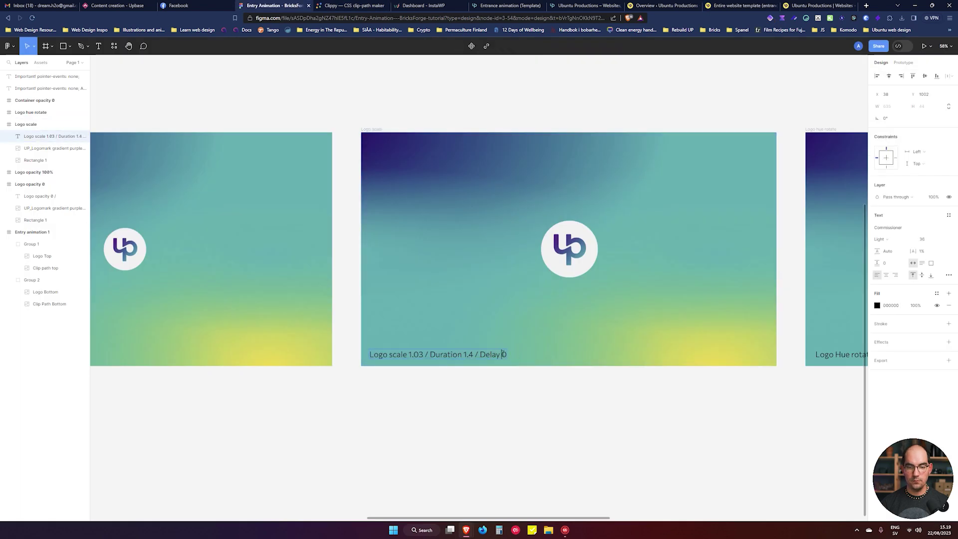
{"action": "type", "text": "0.3"}
{"action": "key", "text": "Escape"}
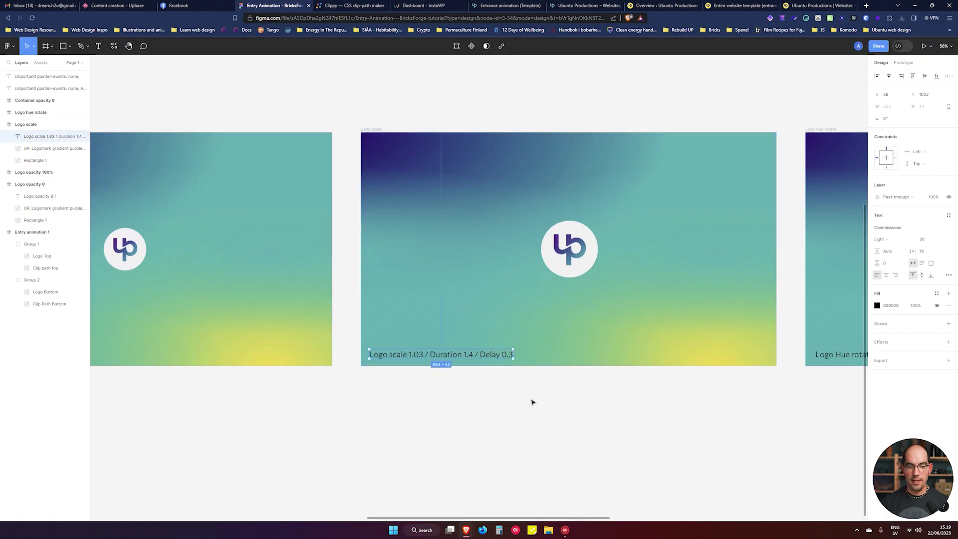
{"action": "left_click", "coordinate": [301, 479]}
{"action": "scroll", "coordinate": [419, 479], "scroll_direction": "left", "scroll_amount": 3}
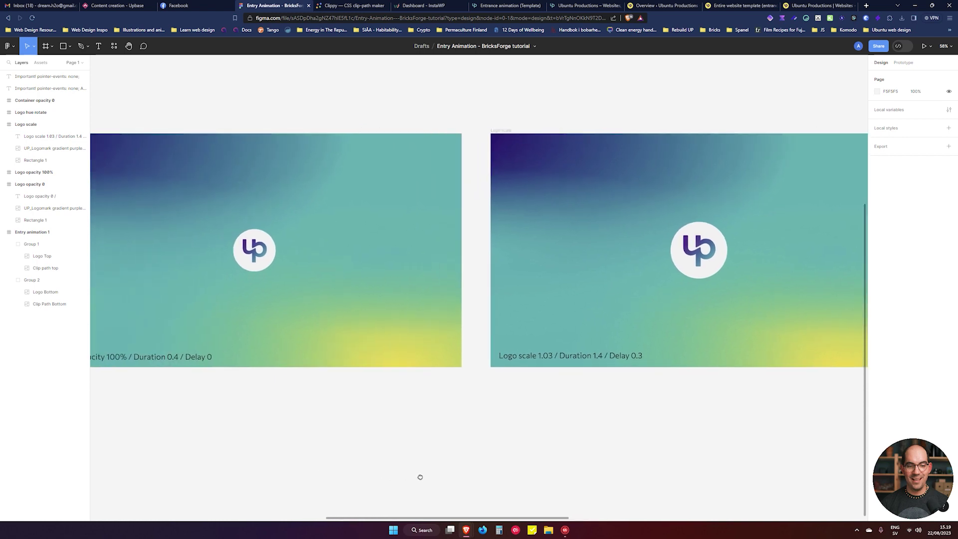
- Review the sequence from the Logo opacity 100% frame to the Logo hue rotate frame, including the hue rotate caption
{"action": "left_click_drag", "start_coordinate": [188, 403], "coordinate": [315, 407]}
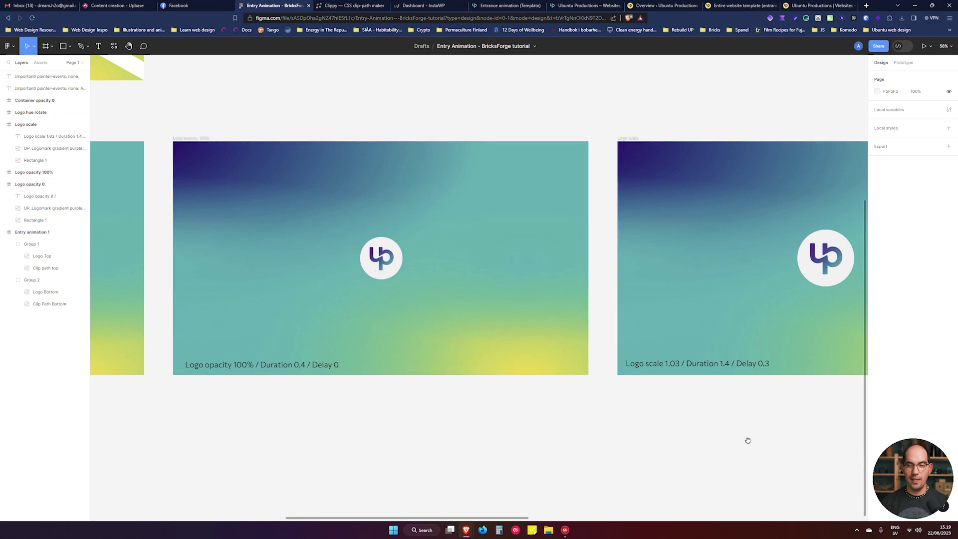
{"action": "left_click_drag", "start_coordinate": [747, 440], "coordinate": [325, 421]}
{"action": "left_click_drag", "start_coordinate": [571, 444], "coordinate": [303, 428]}
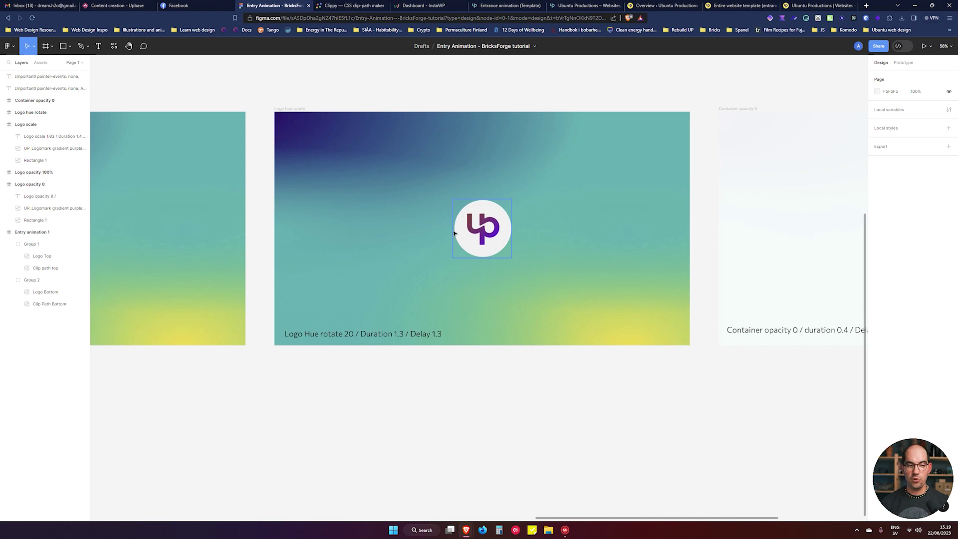
{"action": "left_click", "coordinate": [346, 335]}
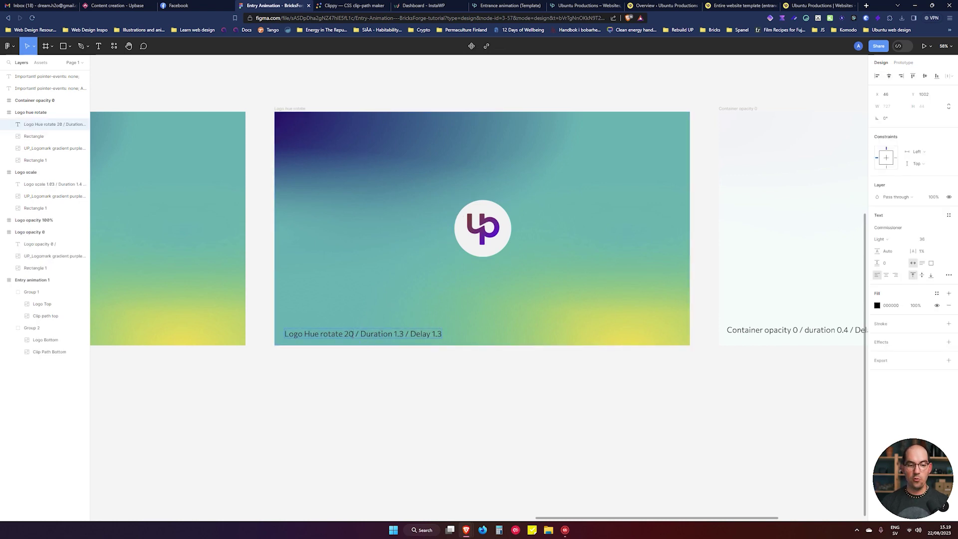
{"action": "triple_click", "coordinate": [397, 336]}
{"action": "key", "text": "Escape"}
- Examine the Container opacity 0 frame's caption and fit all the animation frames in view
{"action": "left_click_drag", "start_coordinate": [725, 409], "coordinate": [403, 403]}
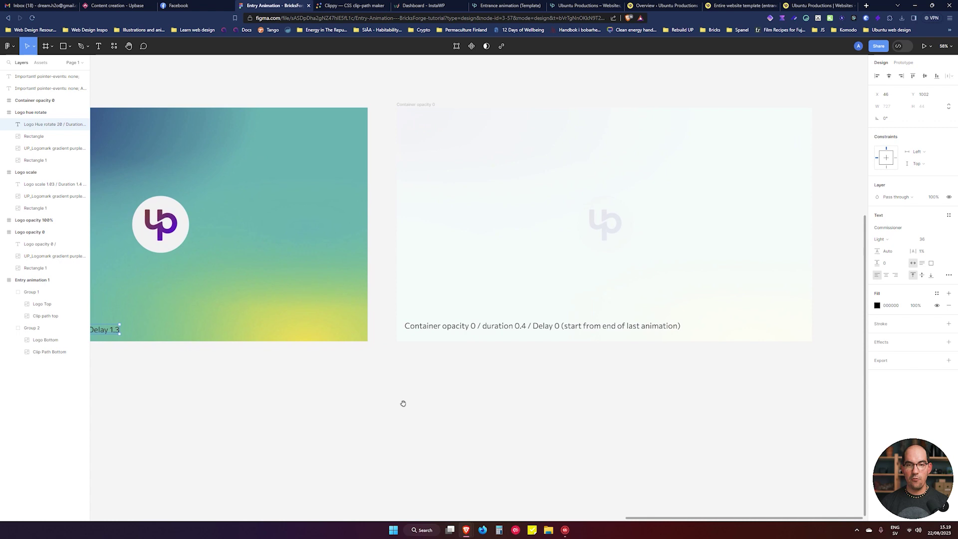
{"action": "double_click", "coordinate": [465, 327]}
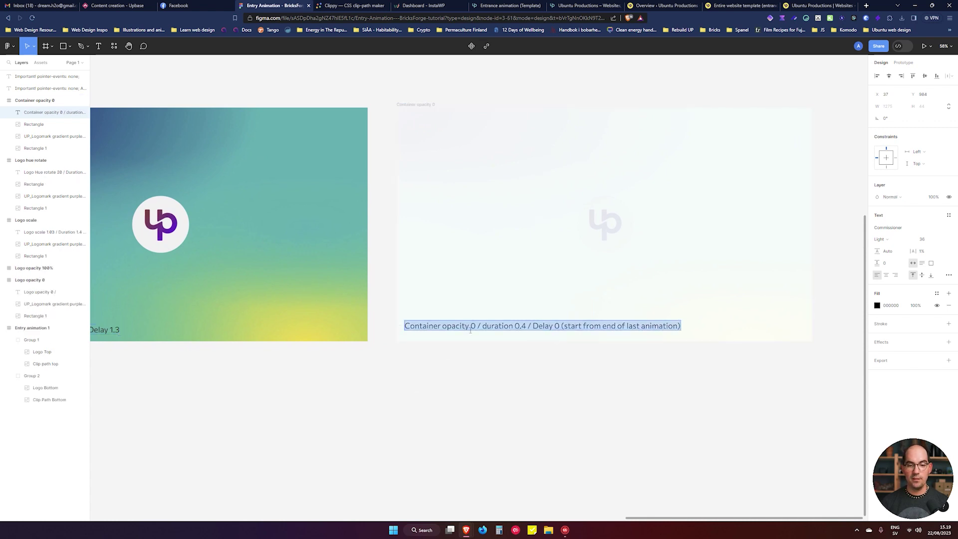
{"action": "left_click", "coordinate": [512, 327]}
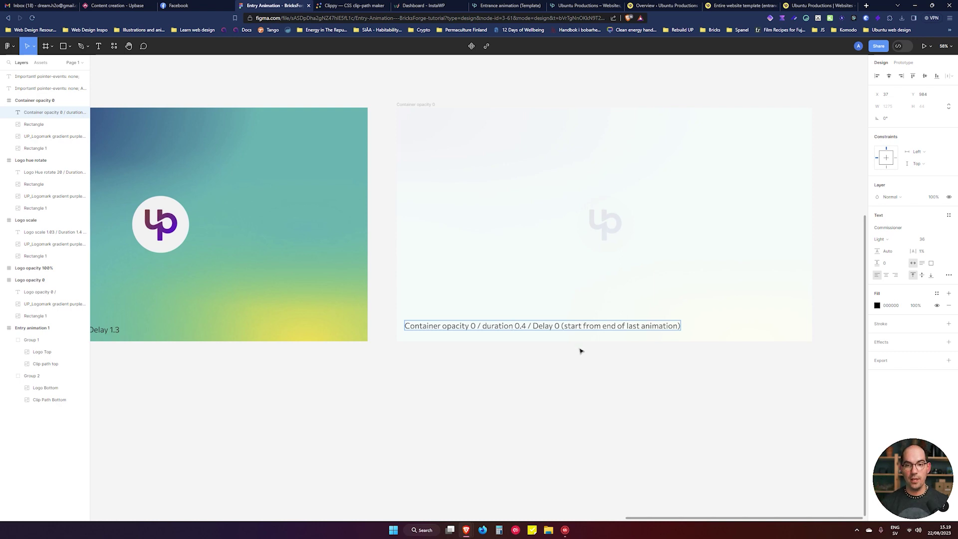
{"action": "left_click", "coordinate": [557, 377]}
{"action": "key", "text": "shift+1"}
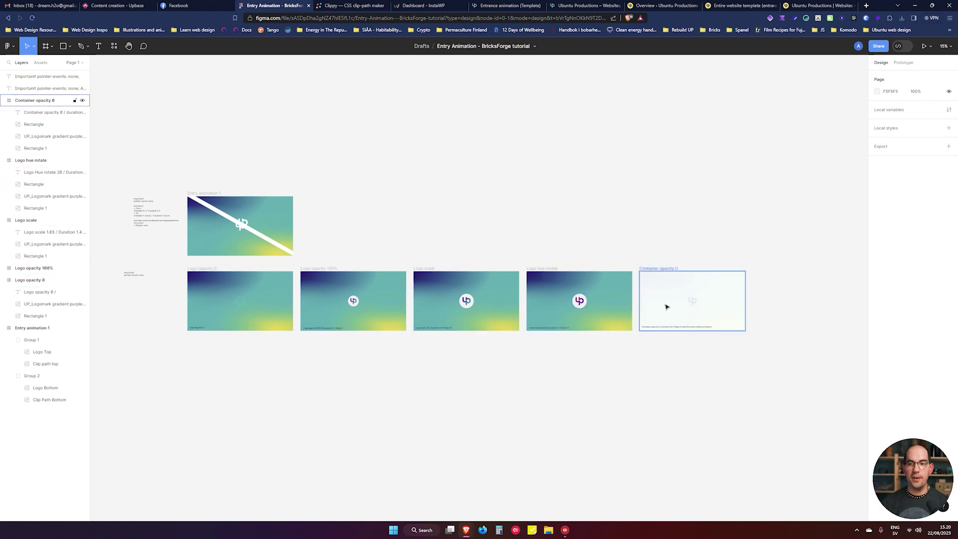
- Go back to the Entire website template and review the Entrance animation's match media rule, trigger and trigger selector
{"action": "left_click", "coordinate": [756, 5]}
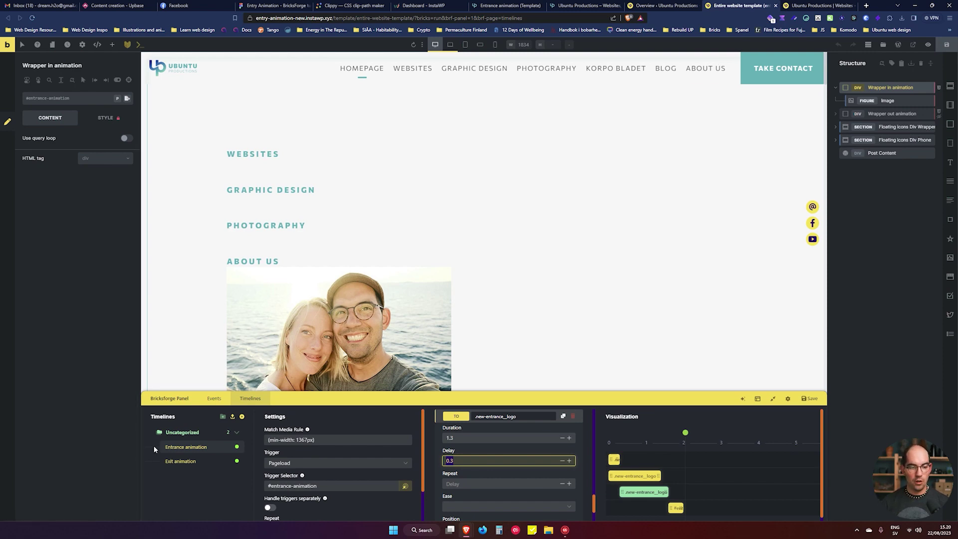
{"action": "left_click", "coordinate": [313, 441]}
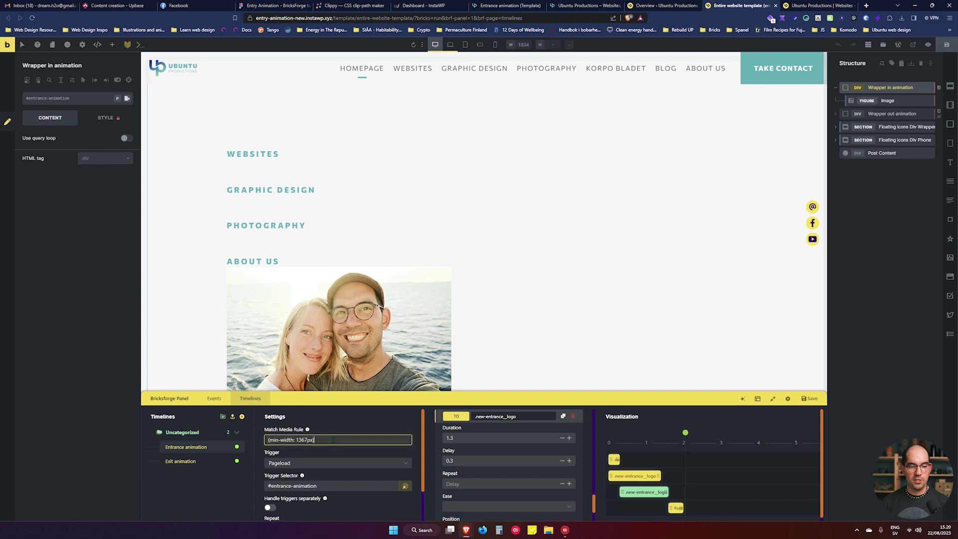
{"action": "left_click_drag", "start_coordinate": [339, 437], "coordinate": [267, 449]}
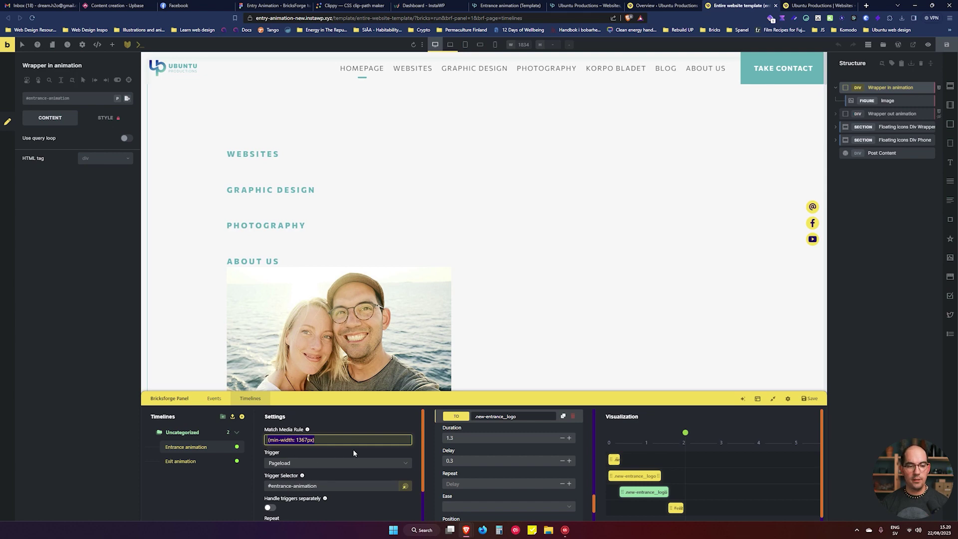
{"action": "scroll", "coordinate": [349, 452], "scroll_direction": "down", "scroll_amount": 1}
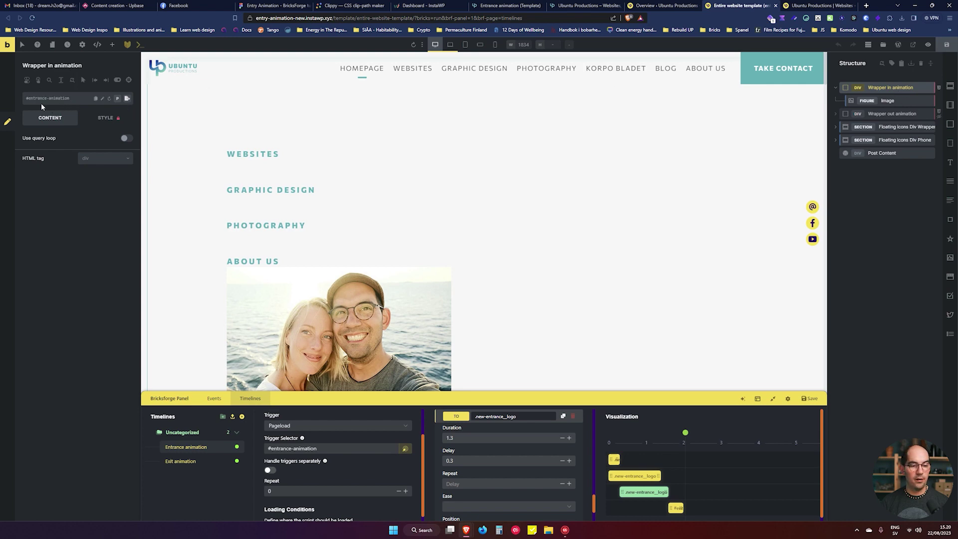
{"action": "scroll", "coordinate": [366, 487], "scroll_direction": "down", "scroll_amount": 1}
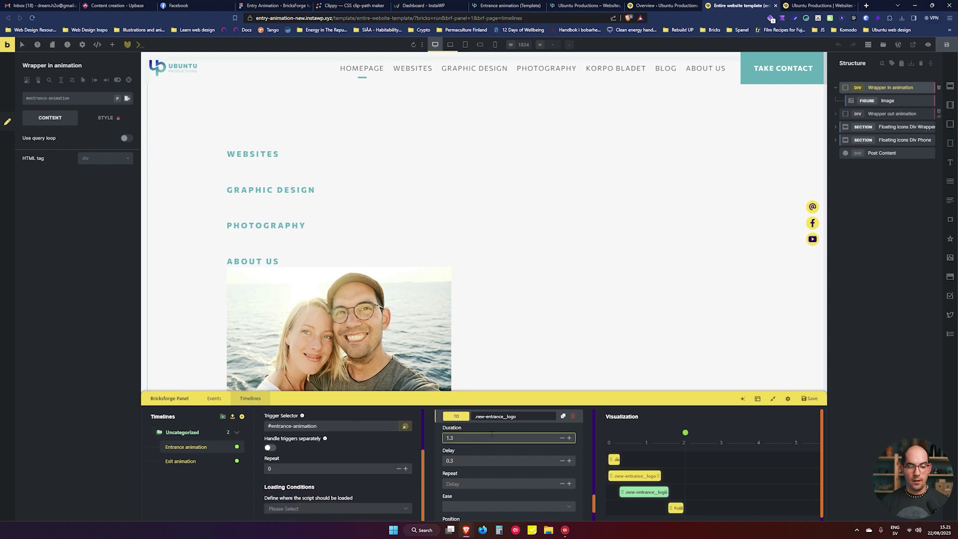
- Open the first .new-entrance__logo animation and check the selector it animates
{"action": "scroll", "coordinate": [487, 449], "scroll_direction": "up", "scroll_amount": 3}
{"action": "left_click", "coordinate": [481, 455]}
{"action": "left_click", "coordinate": [510, 434]}
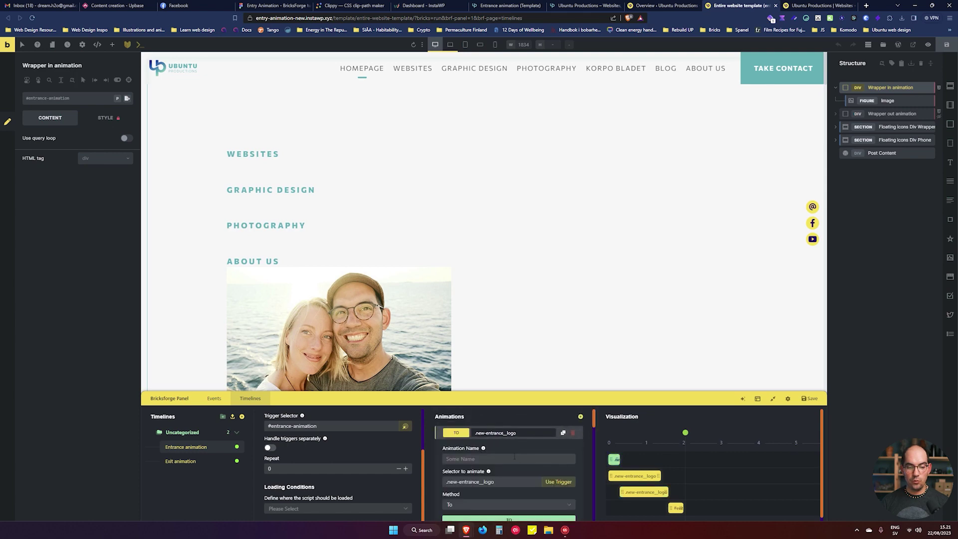
{"action": "scroll", "coordinate": [514, 460], "scroll_direction": "down", "scroll_amount": 1}
{"action": "scroll", "coordinate": [514, 460], "scroll_direction": "up", "scroll_amount": 1}
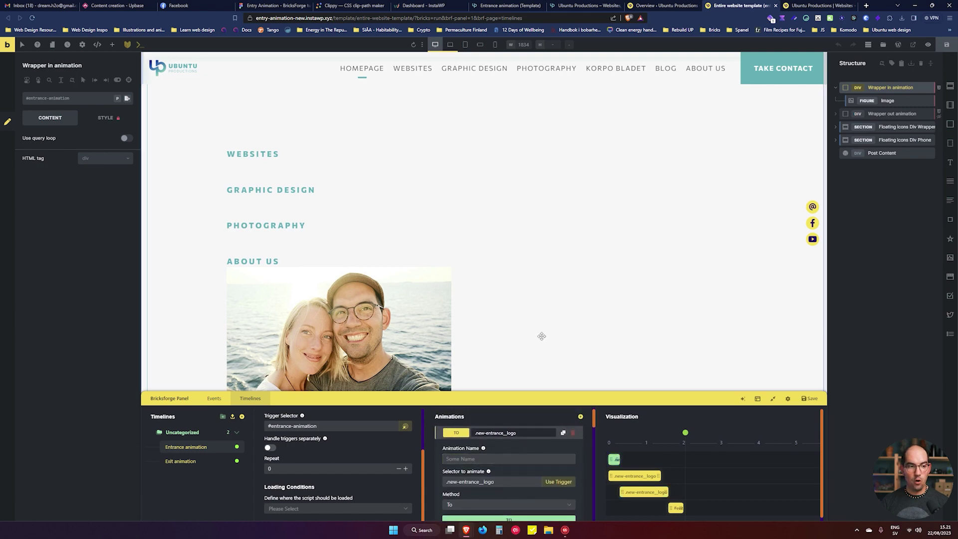
- Select the logo Image in the wrapper and examine the custom CSS of its .new-entrance__logo class
{"action": "left_click", "coordinate": [876, 102]}
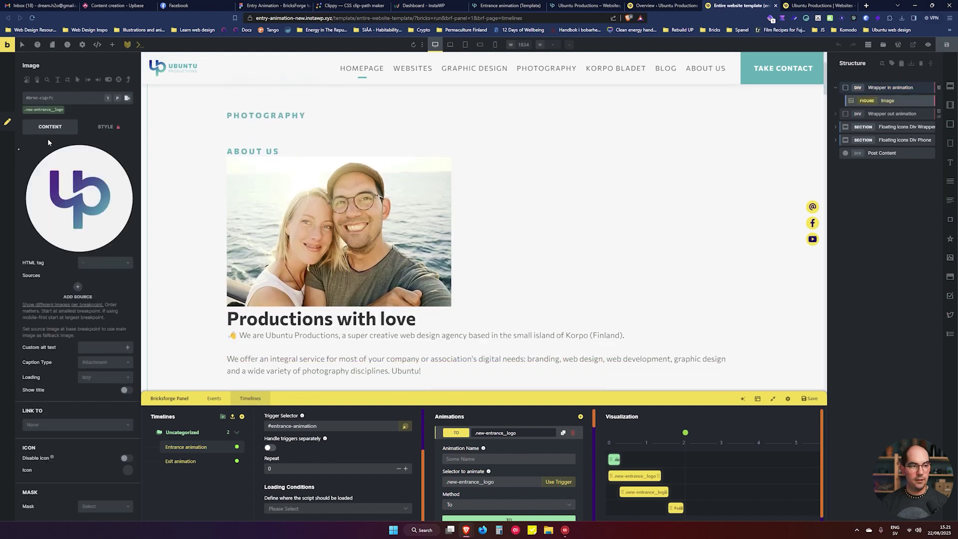
{"action": "left_click", "coordinate": [44, 109]}
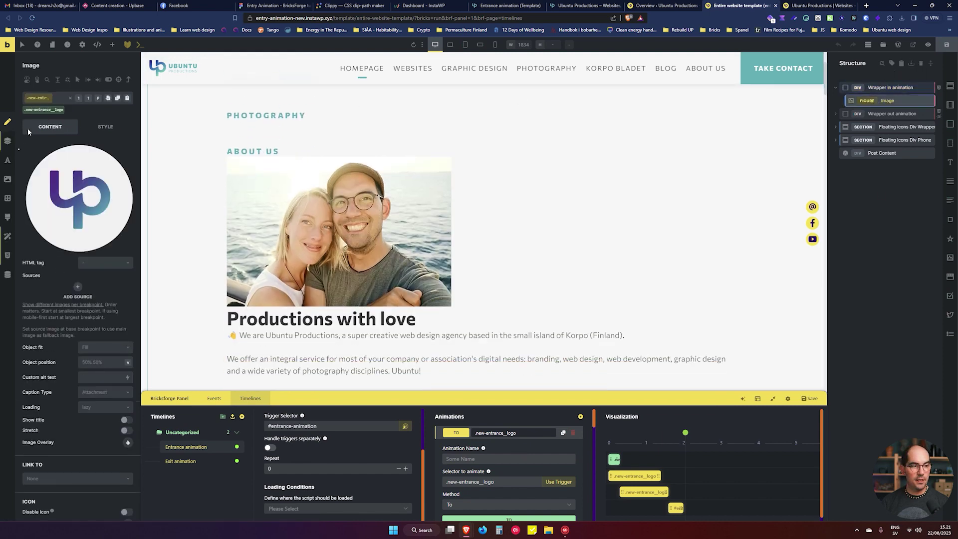
{"action": "left_click", "coordinate": [7, 255]}
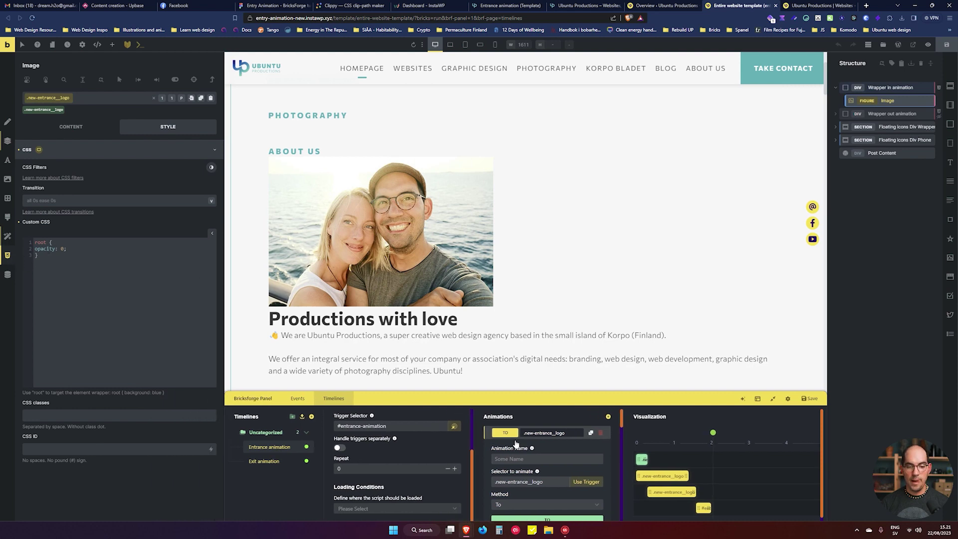
- Review the first logo animation's duration, delay and opacity setting
{"action": "scroll", "coordinate": [540, 452], "scroll_direction": "down", "scroll_amount": 3}
{"action": "scroll", "coordinate": [540, 453], "scroll_direction": "up", "scroll_amount": 3}
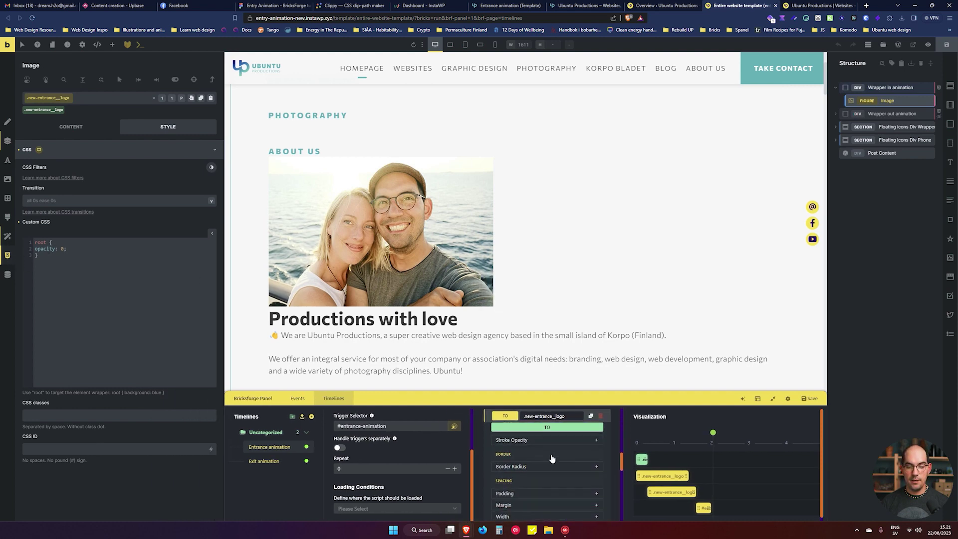
{"action": "left_click", "coordinate": [508, 455]}
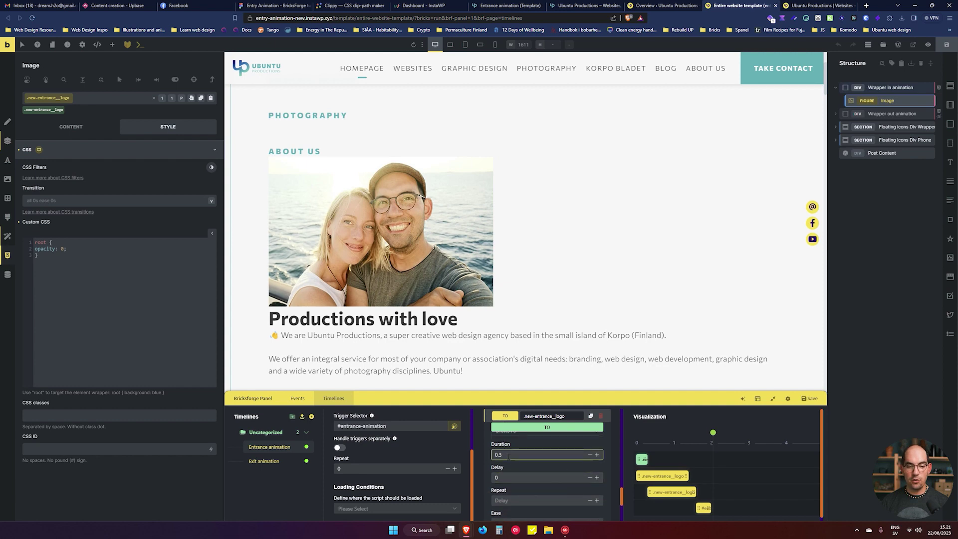
{"action": "scroll", "coordinate": [508, 455], "scroll_direction": "down", "scroll_amount": 5}
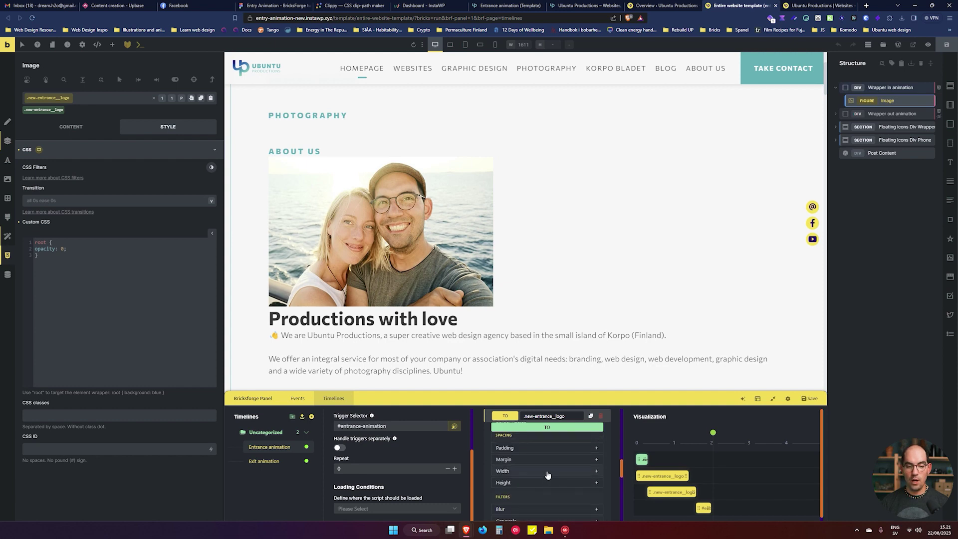
{"action": "scroll", "coordinate": [549, 479], "scroll_direction": "down", "scroll_amount": 5}
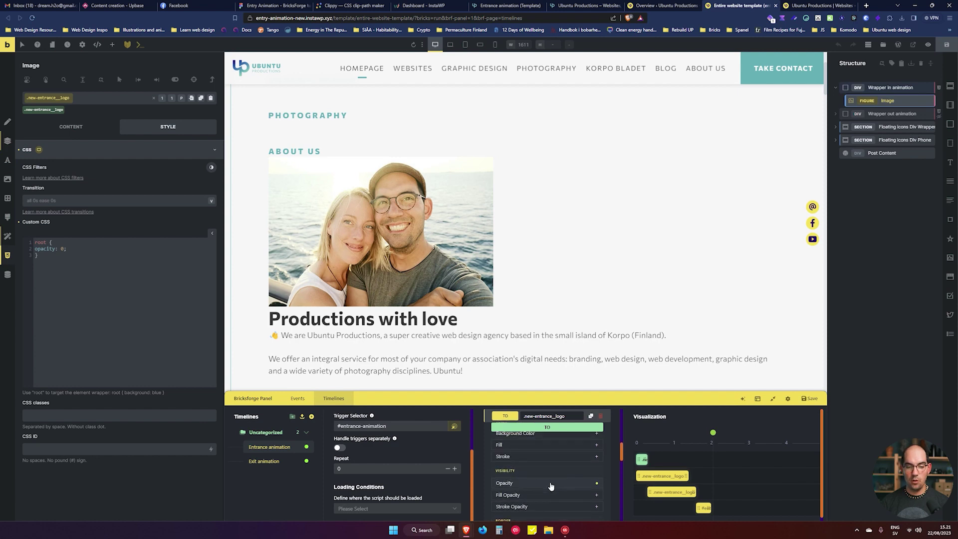
{"action": "left_click", "coordinate": [552, 483]}
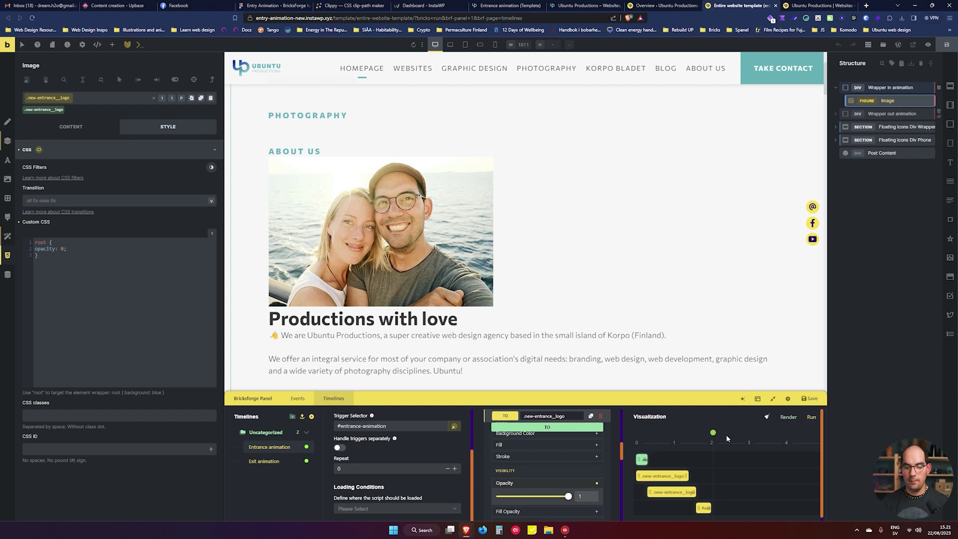
- Scrub the Entrance animation timeline to about 0.2 seconds and open the second .new-entrance__logo animation
{"action": "left_click_drag", "start_coordinate": [713, 433], "coordinate": [646, 446]}
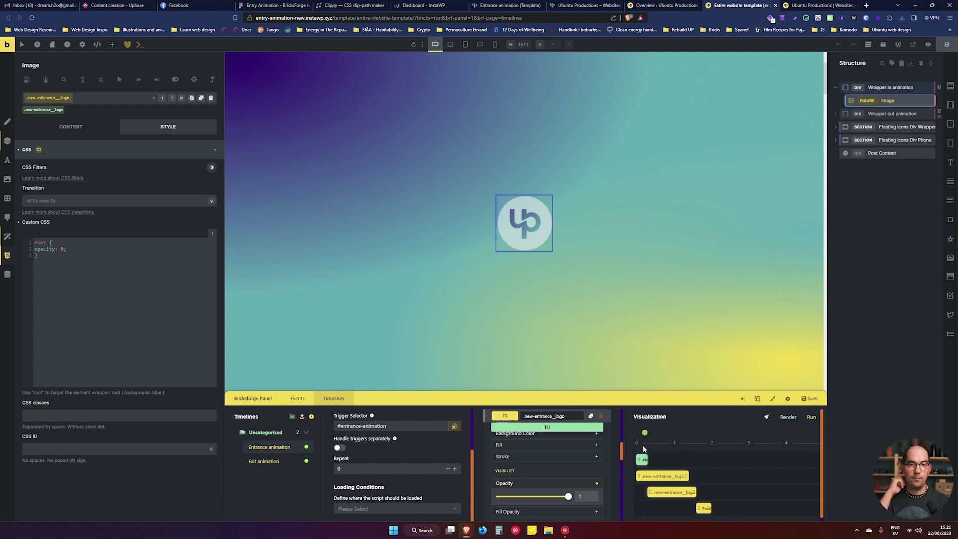
{"action": "left_click", "coordinate": [654, 476]}
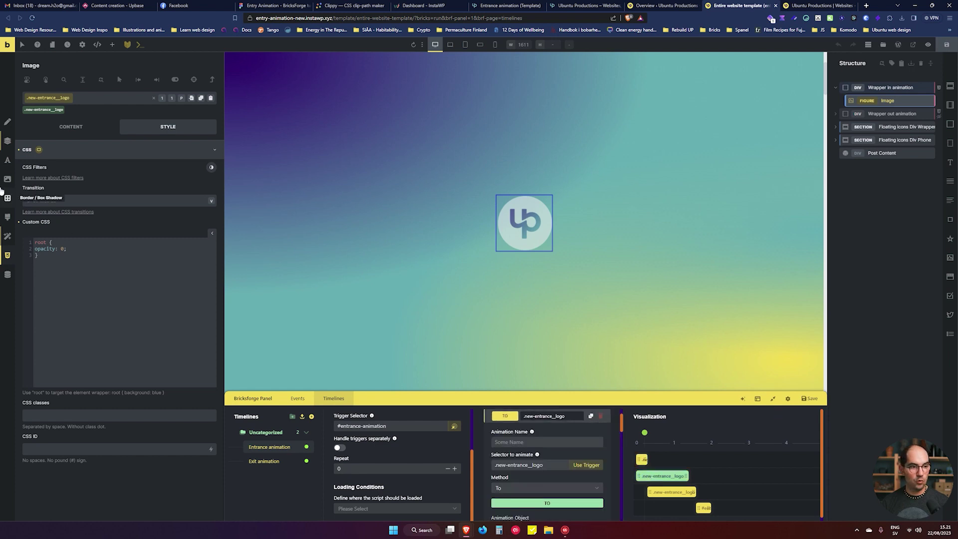
- Check the second .new-entrance__logo animation's X and Y scale values and preview them by scrubbing the timeline from 0 to about 1.2 seconds
{"action": "left_click", "coordinate": [6, 142]}
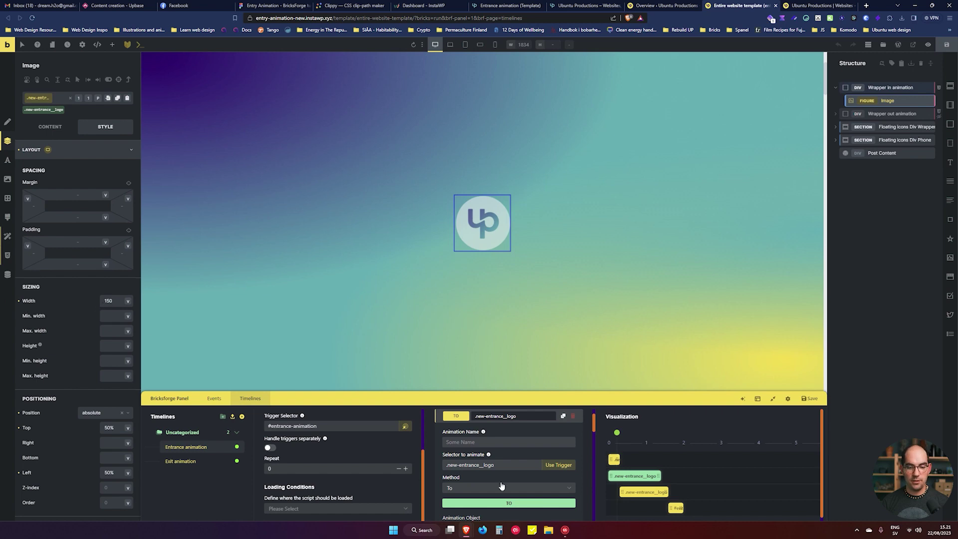
{"action": "scroll", "coordinate": [507, 472], "scroll_direction": "down", "scroll_amount": 4}
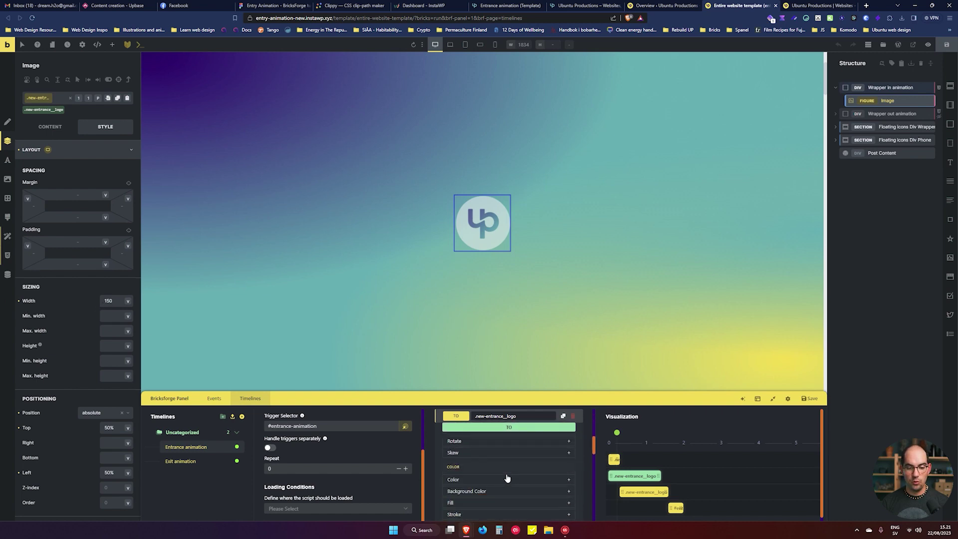
{"action": "left_click", "coordinate": [506, 467]}
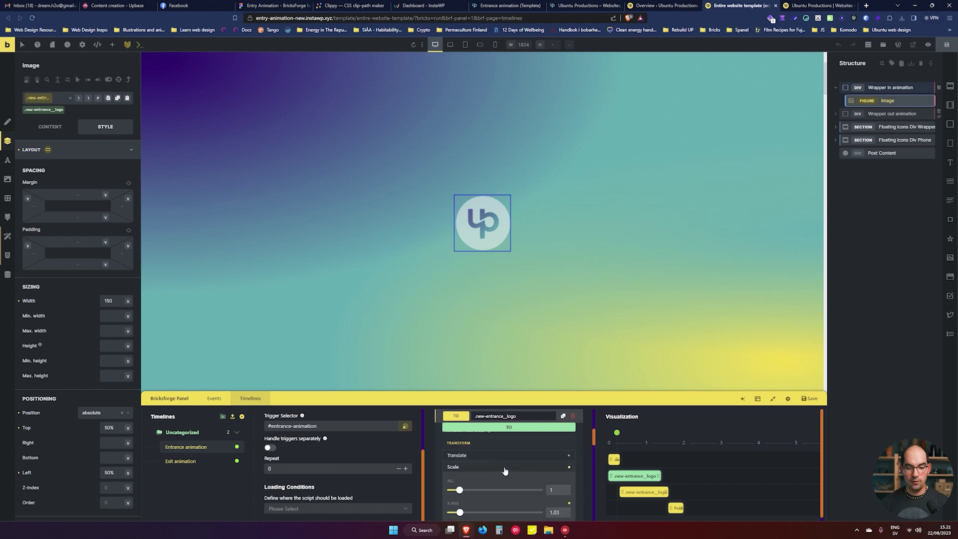
{"action": "scroll", "coordinate": [506, 471], "scroll_direction": "down", "scroll_amount": 1}
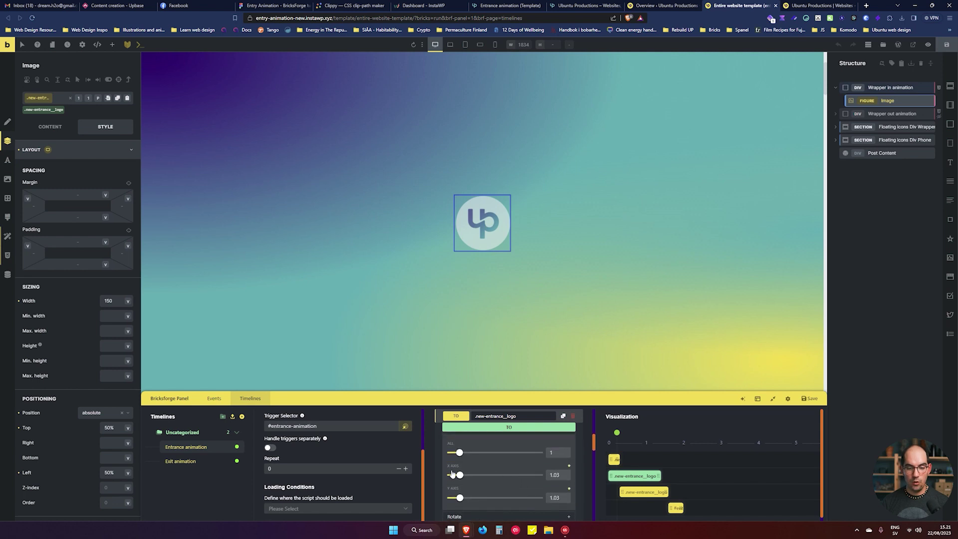
{"action": "left_click", "coordinate": [557, 476]}
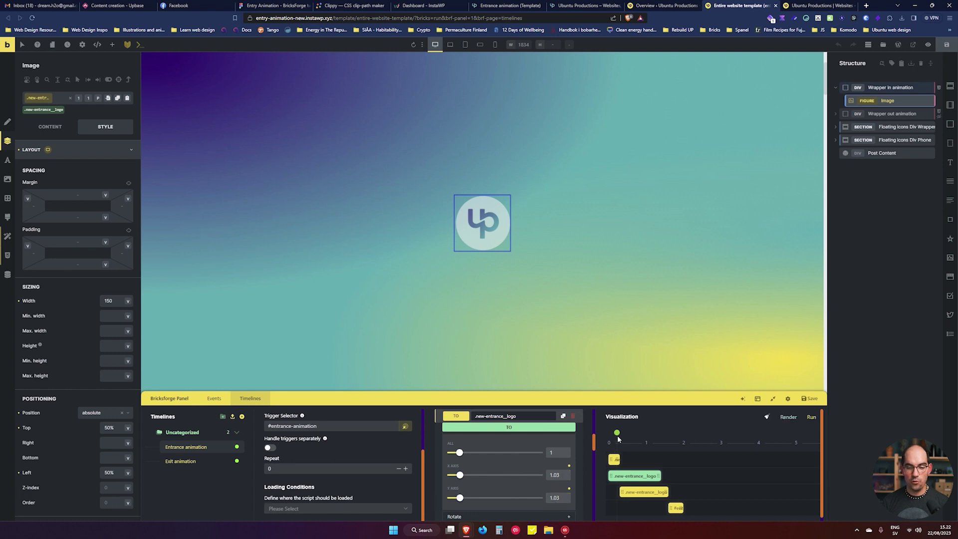
{"action": "left_click_drag", "start_coordinate": [616, 430], "coordinate": [610, 432]}
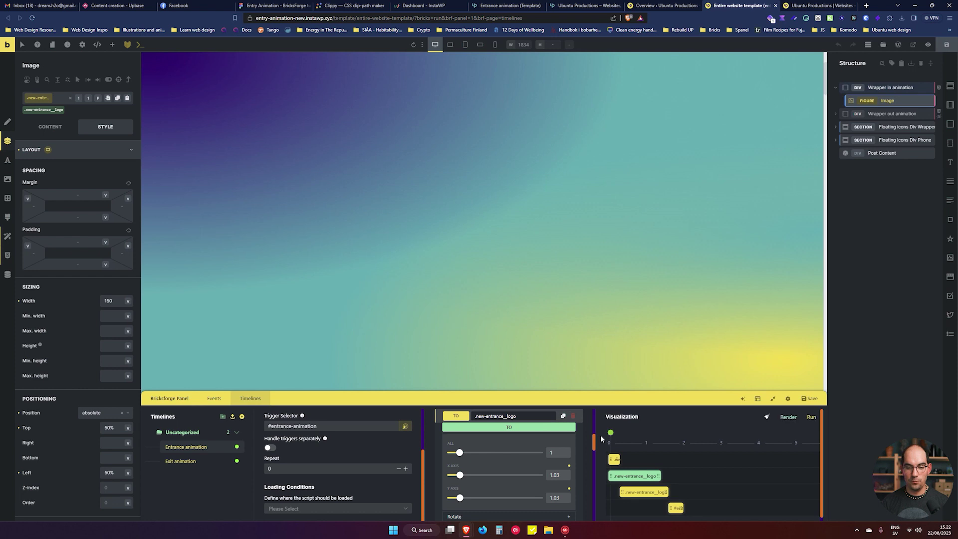
{"action": "left_click_drag", "start_coordinate": [610, 433], "coordinate": [653, 446]}
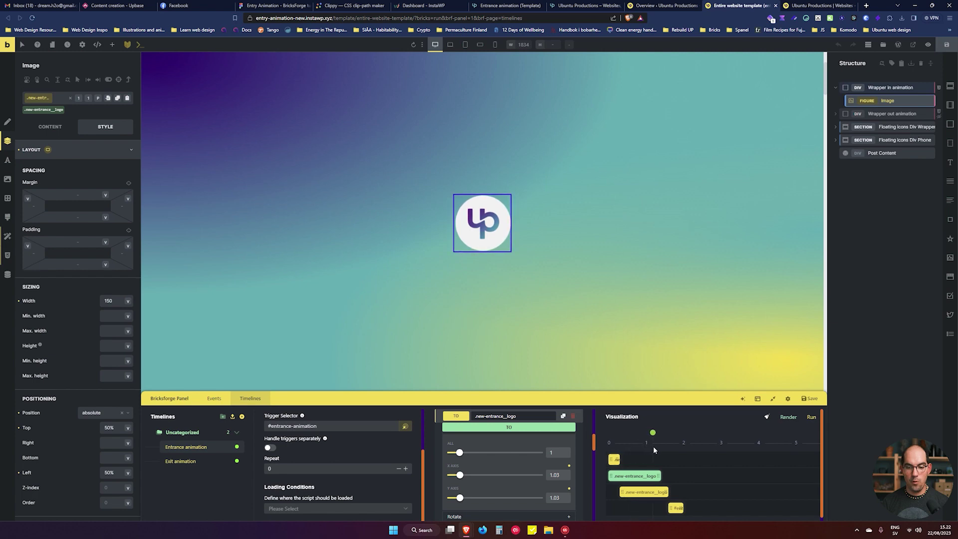
- Open the third .new-entrance__logo animation and scrub the timeline back to about 0.3 seconds, where it starts
{"action": "left_click", "coordinate": [490, 421]}
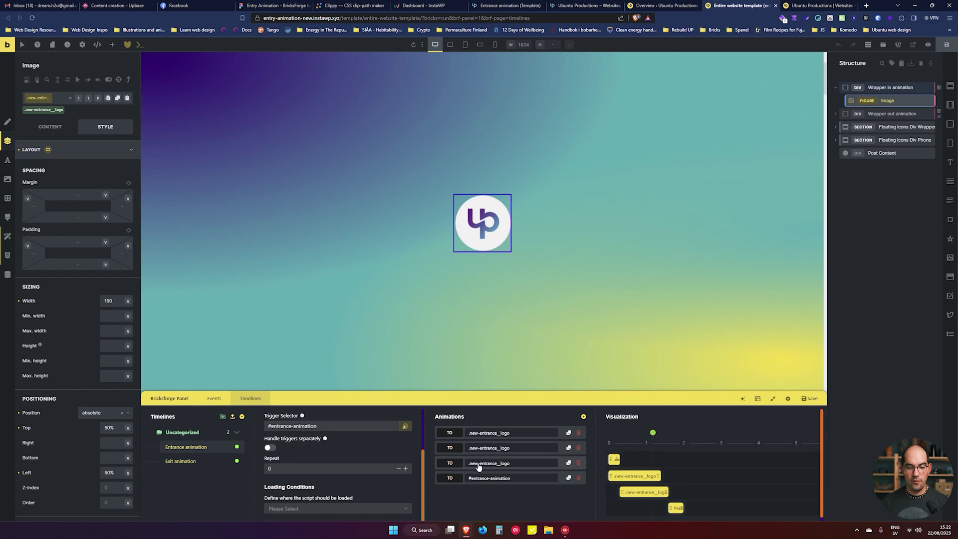
{"action": "left_click", "coordinate": [476, 466]}
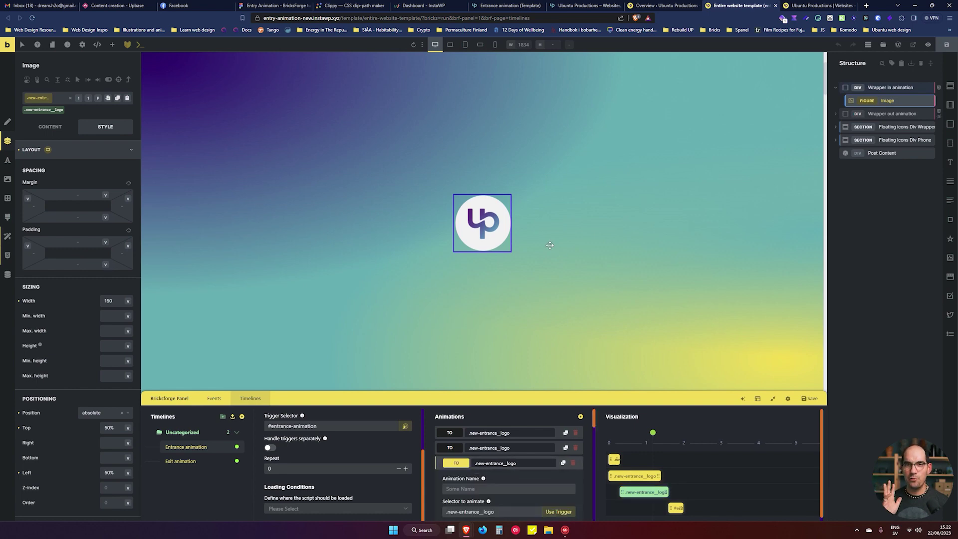
{"action": "mouse_move", "coordinate": [660, 464]}
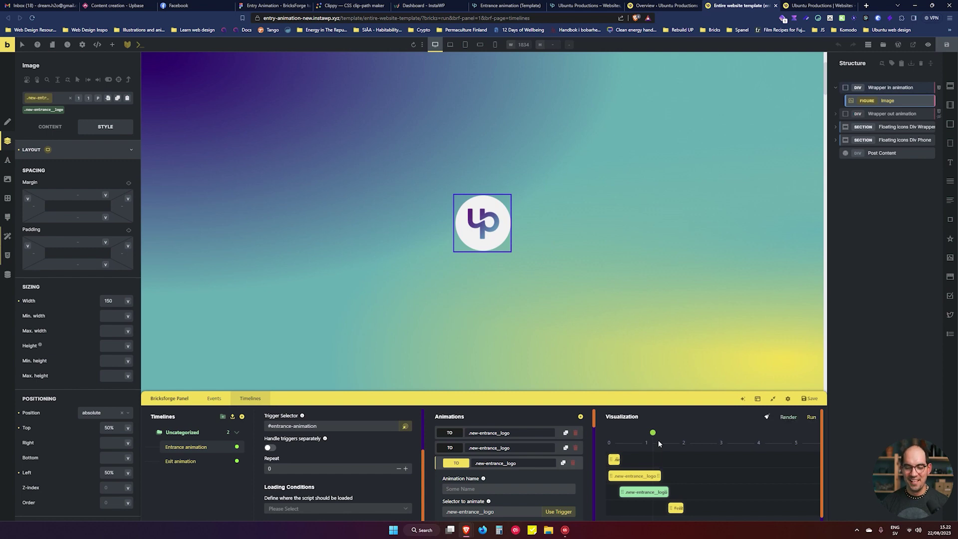
{"action": "left_click_drag", "start_coordinate": [651, 432], "coordinate": [620, 432]}
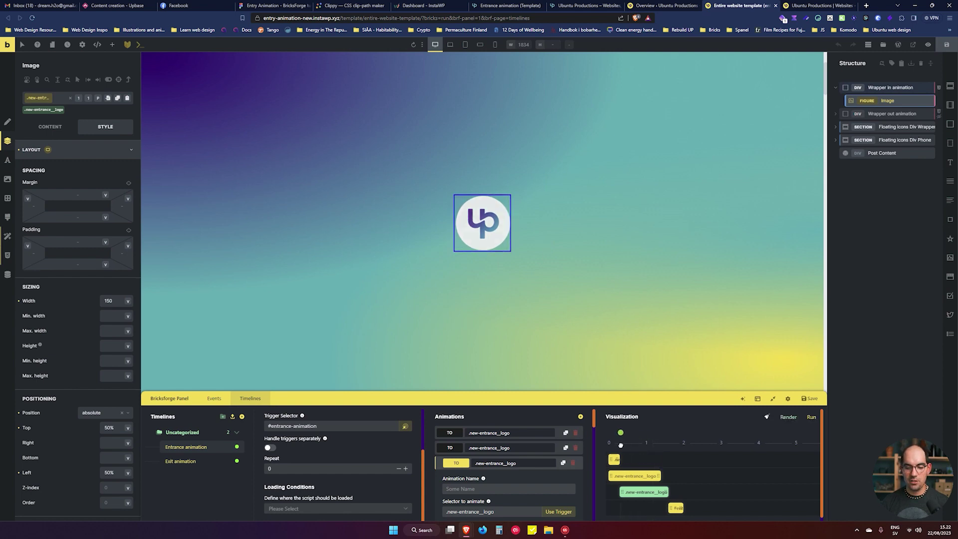
- Review the duration and delay of the third .new-entrance__logo animation
{"action": "scroll", "coordinate": [520, 476], "scroll_direction": "down", "scroll_amount": 2}
{"action": "scroll", "coordinate": [520, 474], "scroll_direction": "down", "scroll_amount": 5}
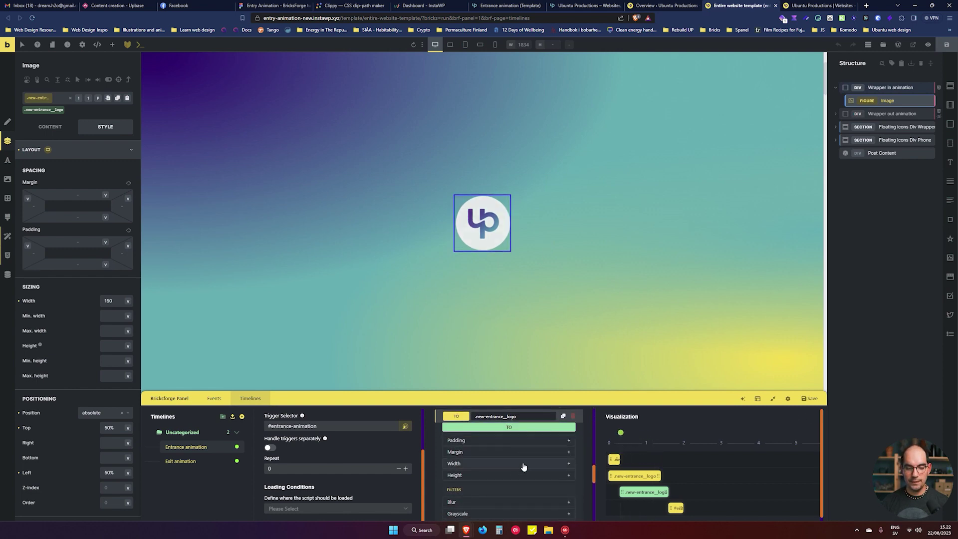
{"action": "scroll", "coordinate": [523, 466], "scroll_direction": "up", "scroll_amount": 1}
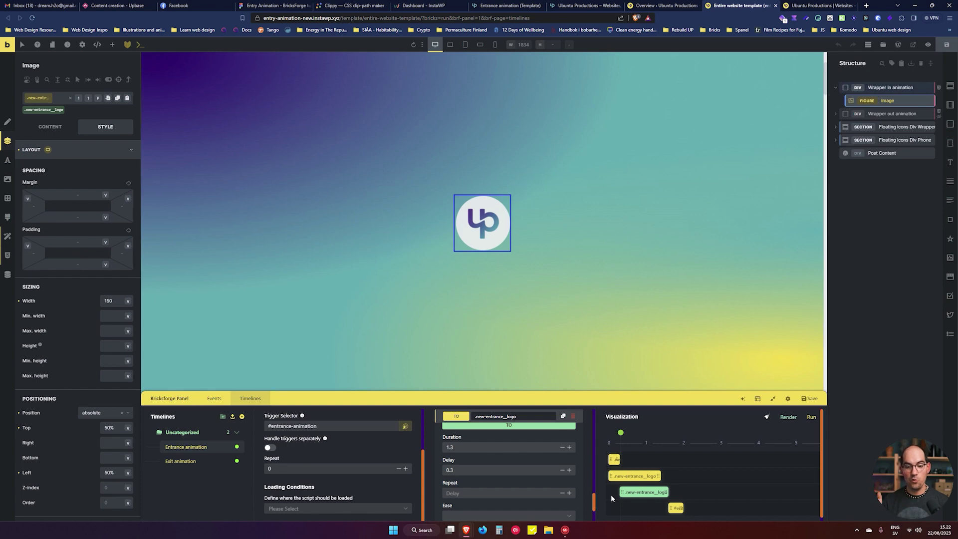
{"action": "left_click", "coordinate": [455, 446]}
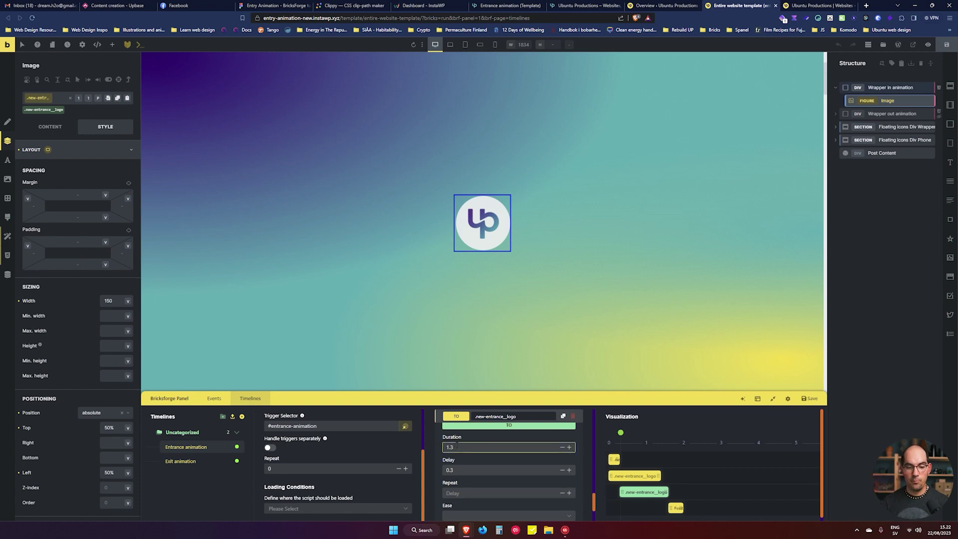
- Set the third logo animation's Hue Rotate filter to 180 and save the timelines
{"action": "scroll", "coordinate": [494, 479], "scroll_direction": "down", "scroll_amount": 10}
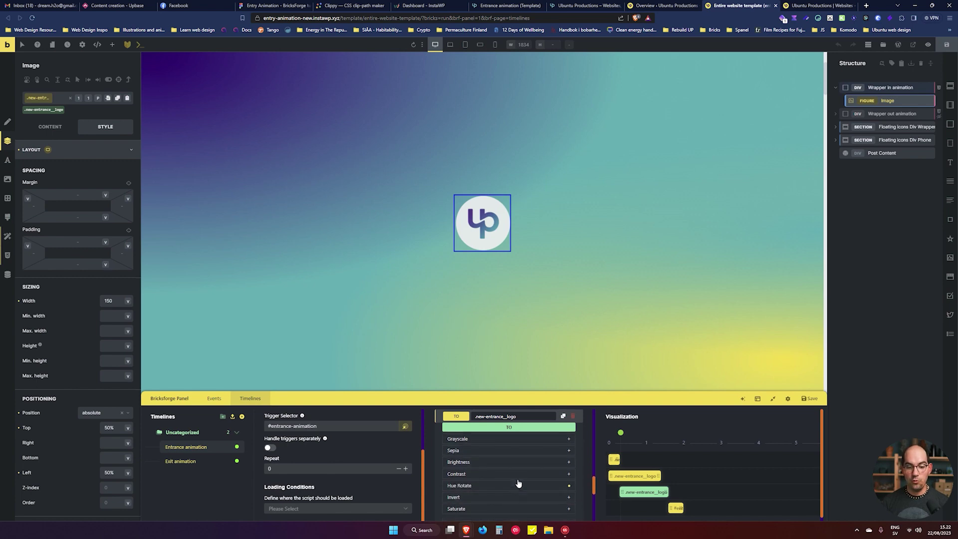
{"action": "left_click", "coordinate": [517, 487]}
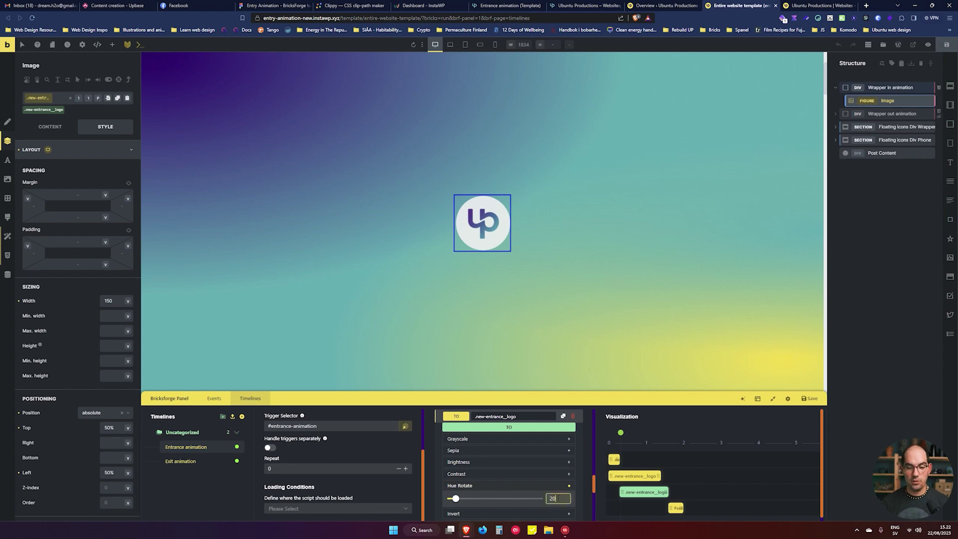
{"action": "type", "text": "180"}
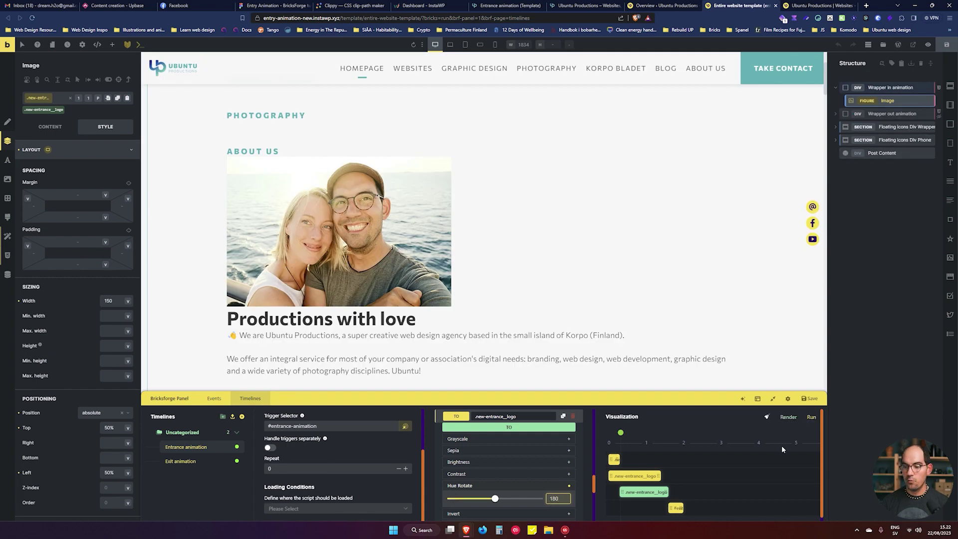
{"action": "left_click", "coordinate": [809, 399]}
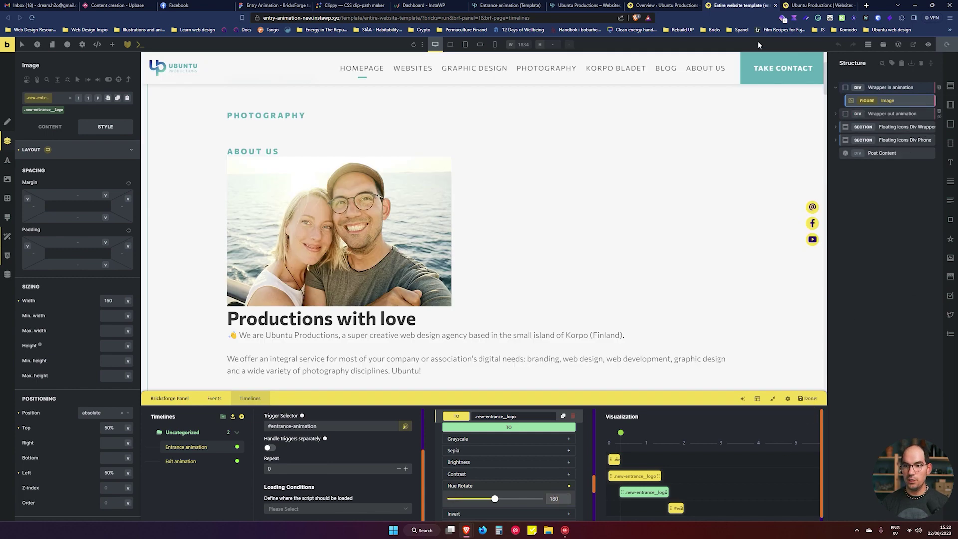
- Load the homepage on the live Ubuntu Productions site to check the entrance animation, and return to the Bricks template editor
{"action": "left_click", "coordinate": [817, 5]}
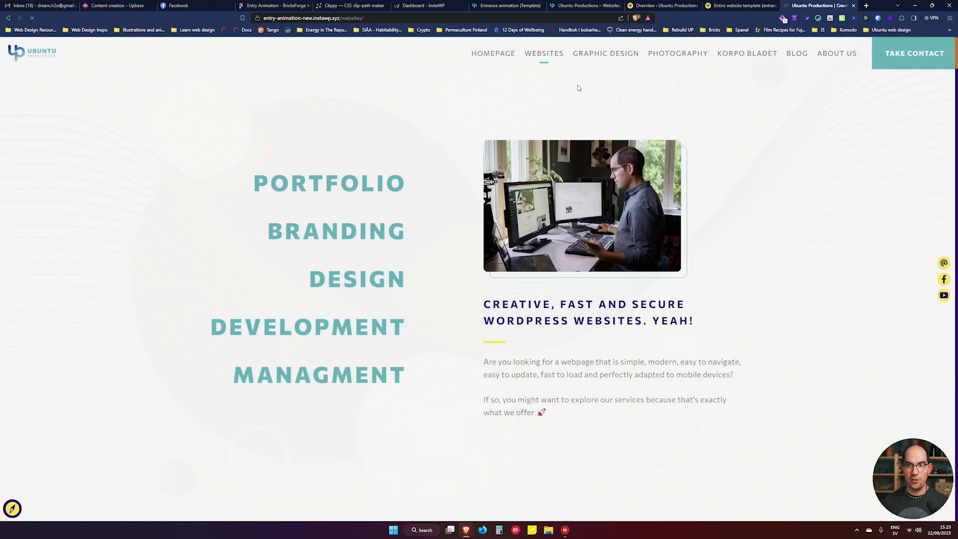
{"action": "left_click", "coordinate": [492, 56]}
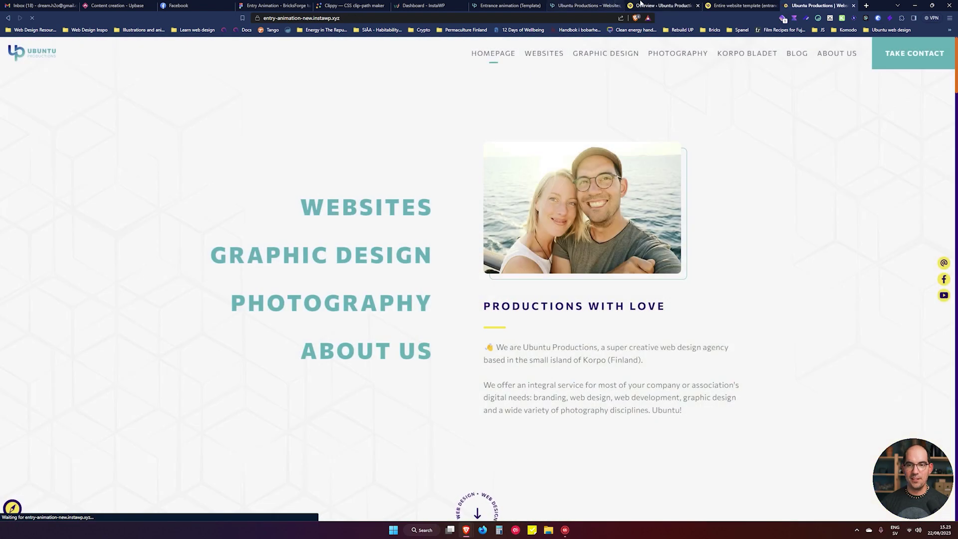
{"action": "left_click", "coordinate": [641, 5]}
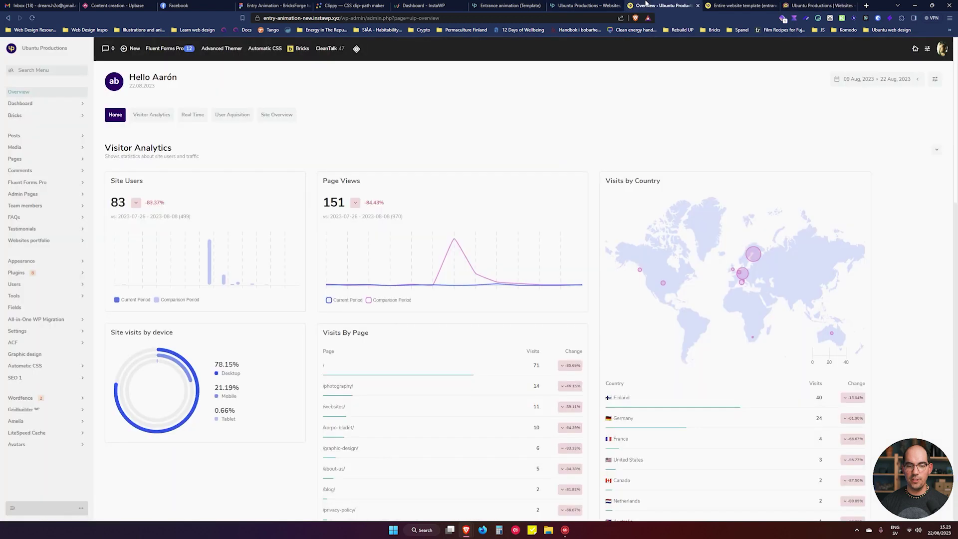
{"action": "left_click", "coordinate": [738, 5]}
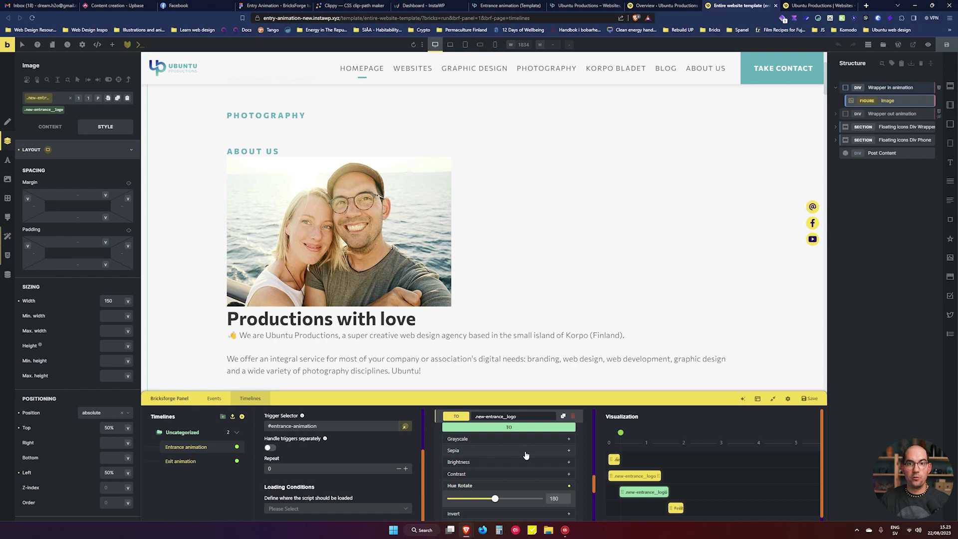
- Open the #entrance-animation animation and scrub the timeline to about 1.8 seconds to preview the wrapper fading out
{"action": "left_click", "coordinate": [541, 416]}
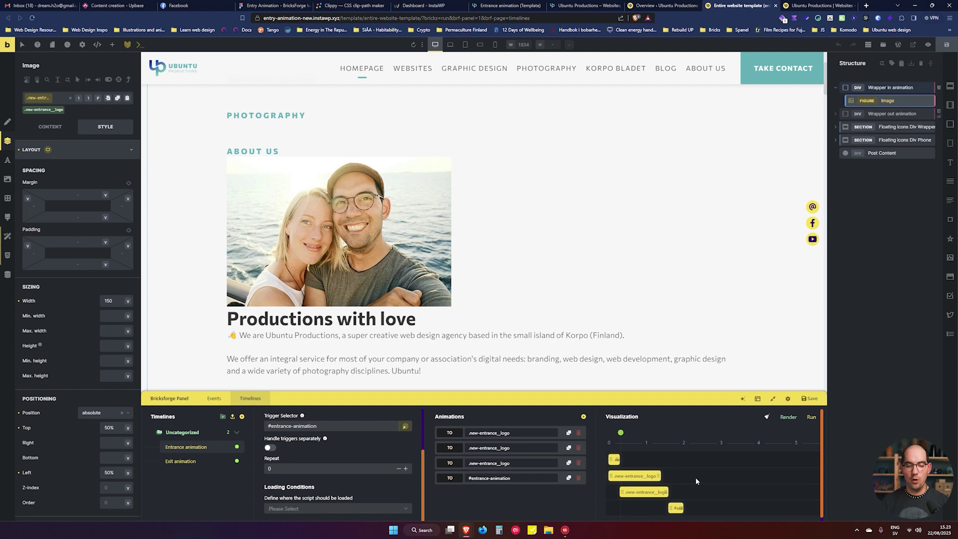
{"action": "left_click", "coordinate": [509, 477]}
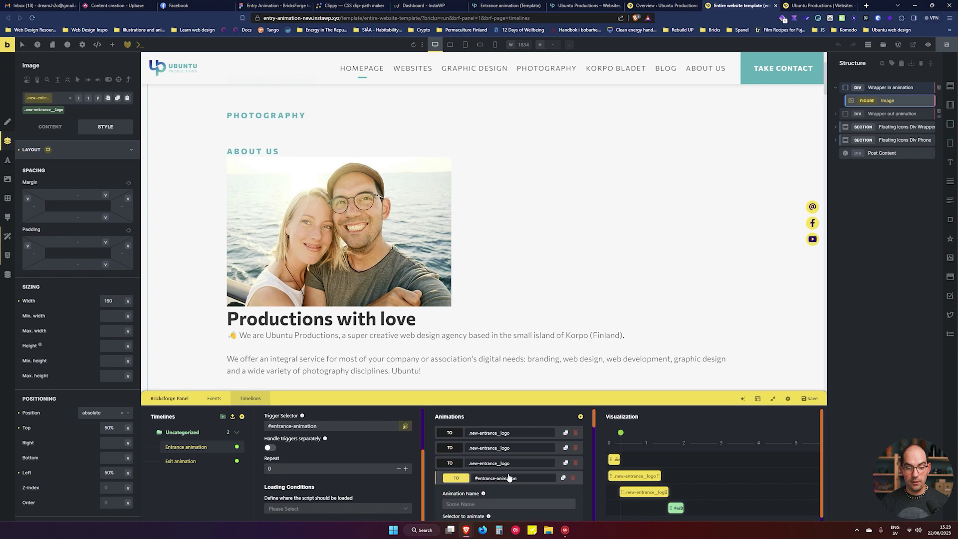
{"action": "mouse_move", "coordinate": [635, 423]}
{"action": "left_click_drag", "start_coordinate": [621, 431], "coordinate": [676, 445]}
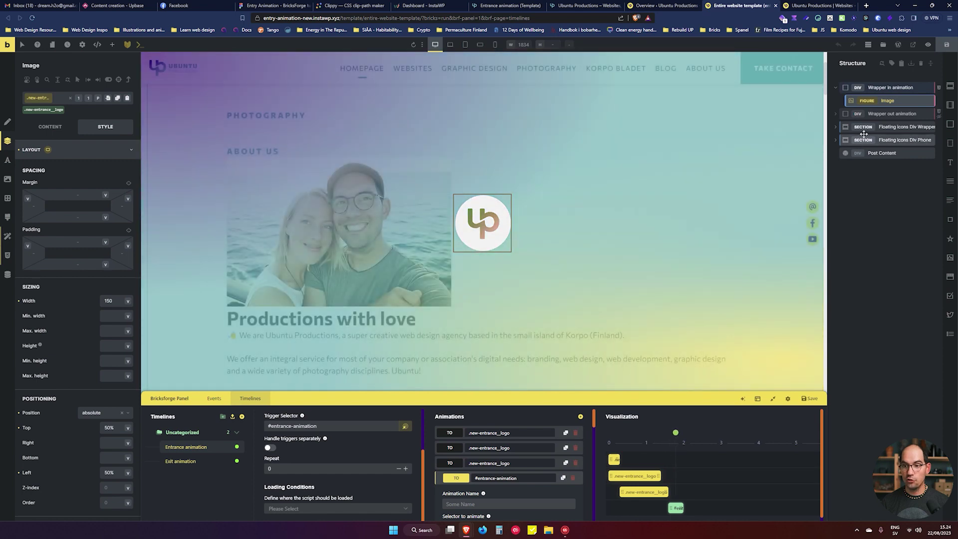
- Select the Wrapper in animation div and compare its ID with the selector the last animation targets
{"action": "left_click", "coordinate": [884, 88]}
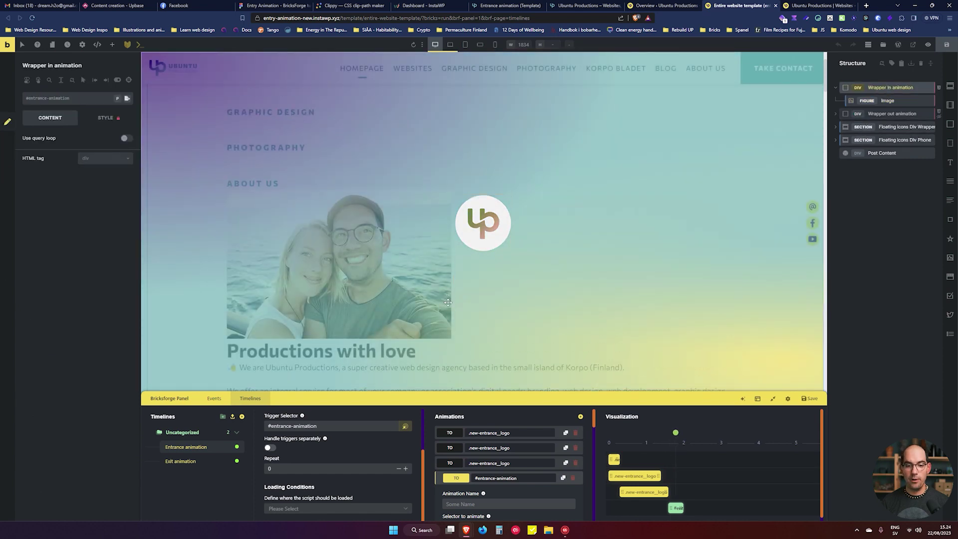
{"action": "scroll", "coordinate": [452, 260], "scroll_direction": "down", "scroll_amount": 3}
{"action": "scroll", "coordinate": [474, 442], "scroll_direction": "down", "scroll_amount": 2}
{"action": "scroll", "coordinate": [509, 459], "scroll_direction": "up", "scroll_amount": 1}
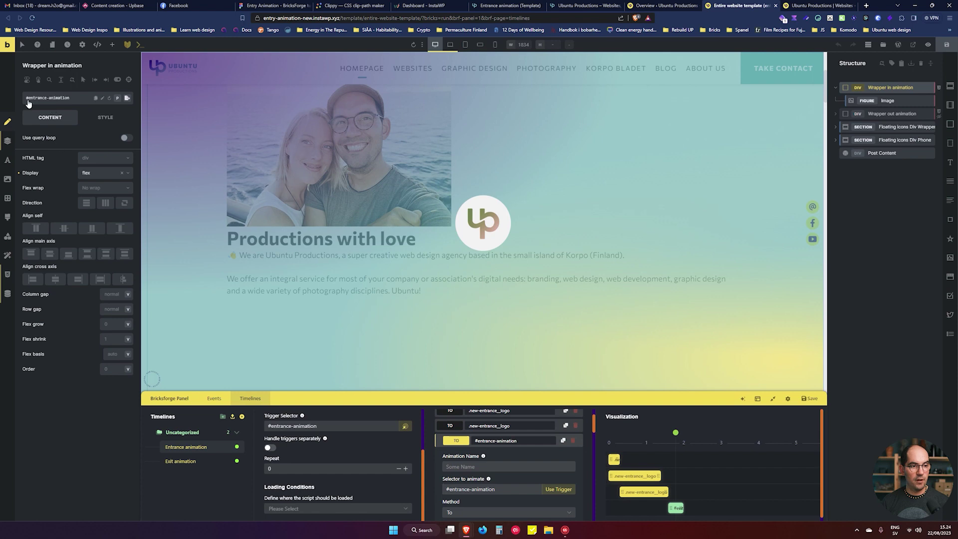
- Examine the wrapper's custom CSS, highlighting the pointer-events rule and the background gradient code, and view its attributes
{"action": "left_click", "coordinate": [8, 274]}
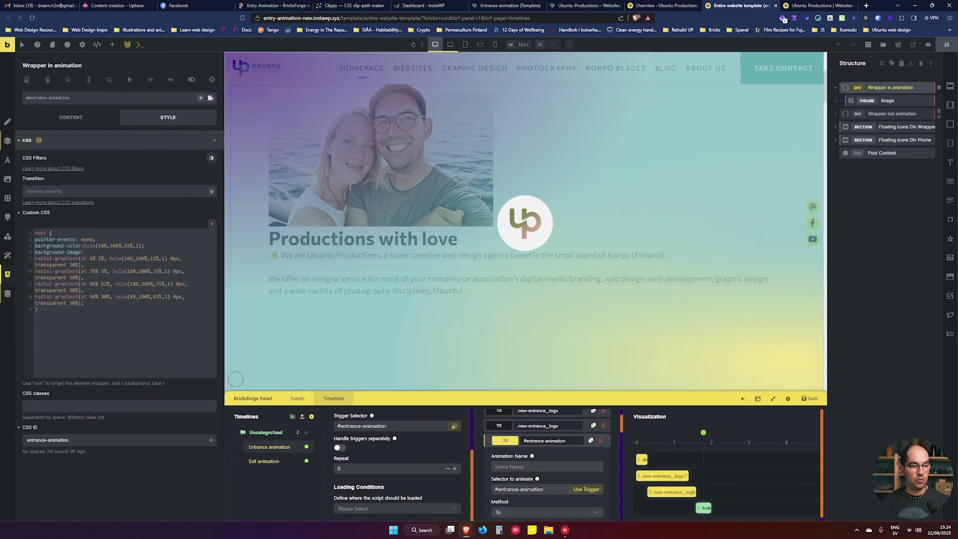
{"action": "left_click_drag", "start_coordinate": [41, 239], "coordinate": [94, 239]}
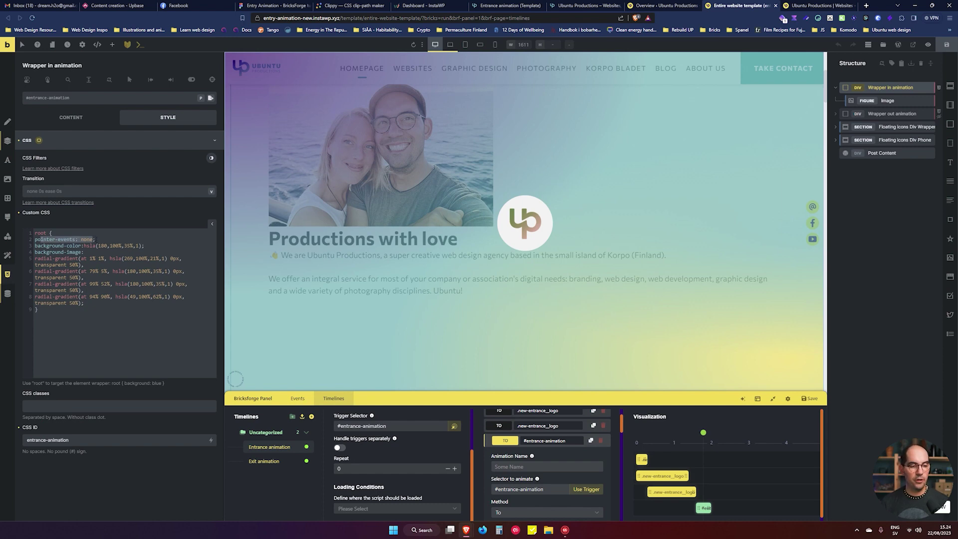
{"action": "left_click_drag", "start_coordinate": [85, 303], "coordinate": [35, 245]}
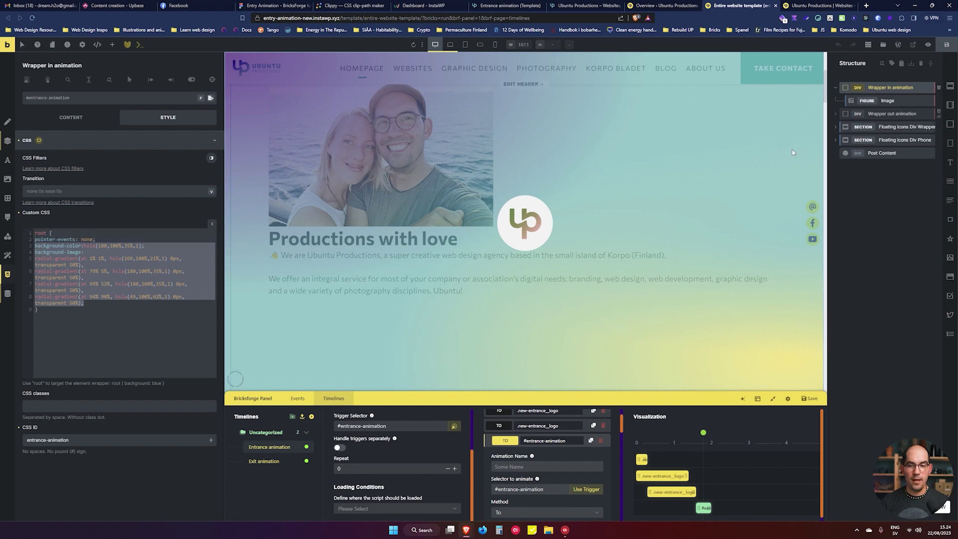
{"action": "left_click", "coordinate": [6, 294]}
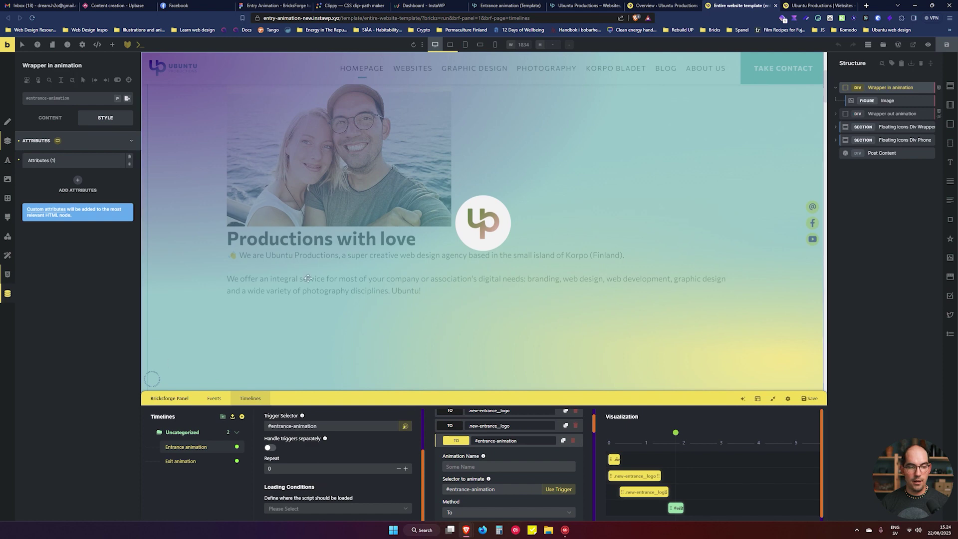
- Check the #entrance-animation animation's opacity setting and scrub the timeline to about 1.9 seconds
{"action": "scroll", "coordinate": [519, 477], "scroll_direction": "down", "scroll_amount": 1}
{"action": "scroll", "coordinate": [519, 477], "scroll_direction": "down", "scroll_amount": 5}
{"action": "scroll", "coordinate": [531, 472], "scroll_direction": "down", "scroll_amount": 3}
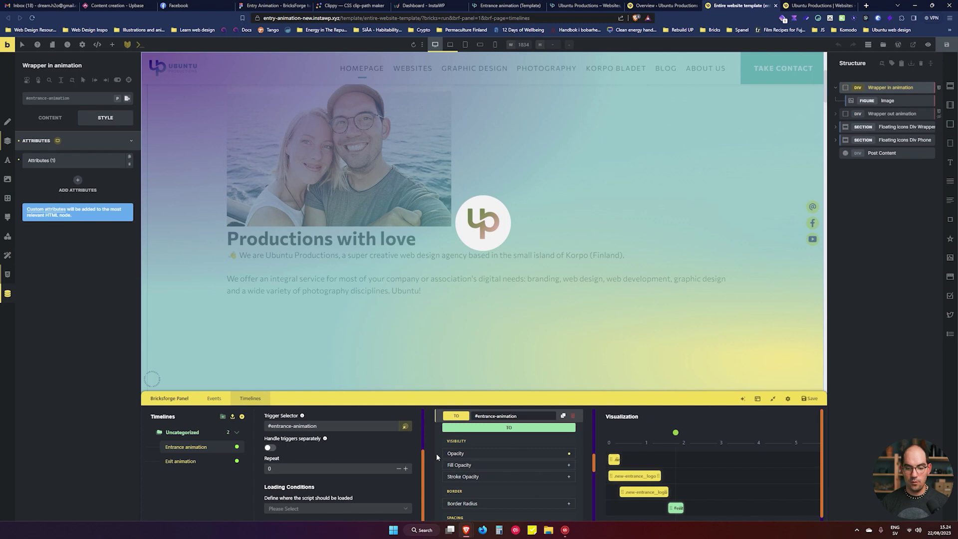
{"action": "left_click", "coordinate": [468, 455]}
{"action": "mouse_move", "coordinate": [675, 433]}
{"action": "left_mouse_down"}
{"action": "mouse_move", "coordinate": [665, 438]}
{"action": "mouse_move", "coordinate": [680, 437]}
{"action": "left_mouse_up"}
- Review the duration, delay and position settings of the #entrance-animation animation
{"action": "scroll", "coordinate": [503, 474], "scroll_direction": "up", "scroll_amount": 5}
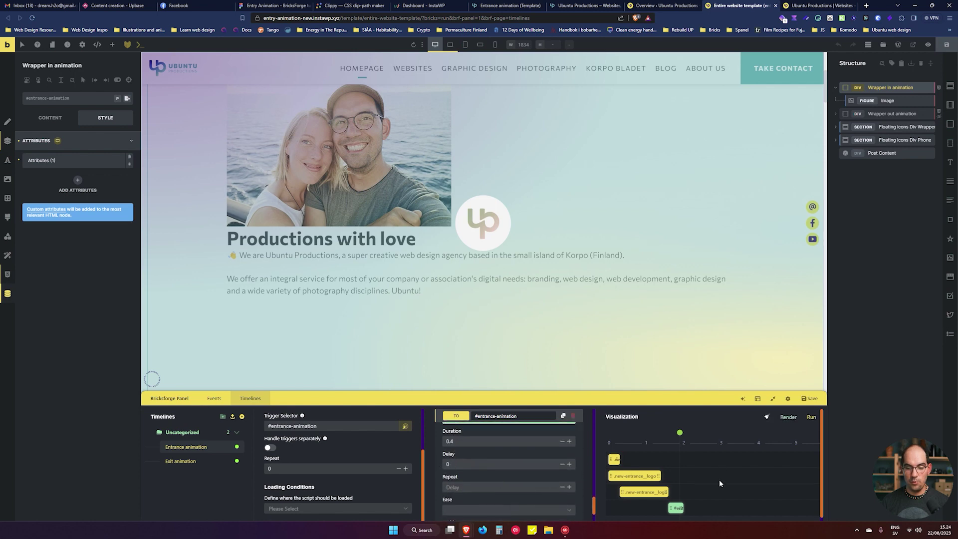
{"action": "mouse_move", "coordinate": [677, 432]}
{"action": "left_mouse_down"}
{"action": "mouse_move", "coordinate": [666, 441]}
{"action": "mouse_move", "coordinate": [680, 435]}
{"action": "left_mouse_up"}
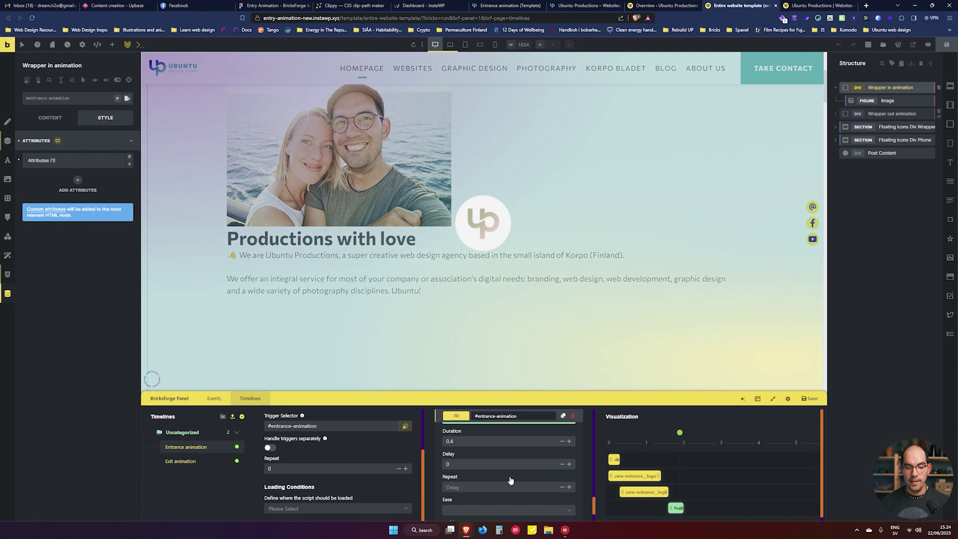
{"action": "scroll", "coordinate": [485, 464], "scroll_direction": "down", "scroll_amount": 3}
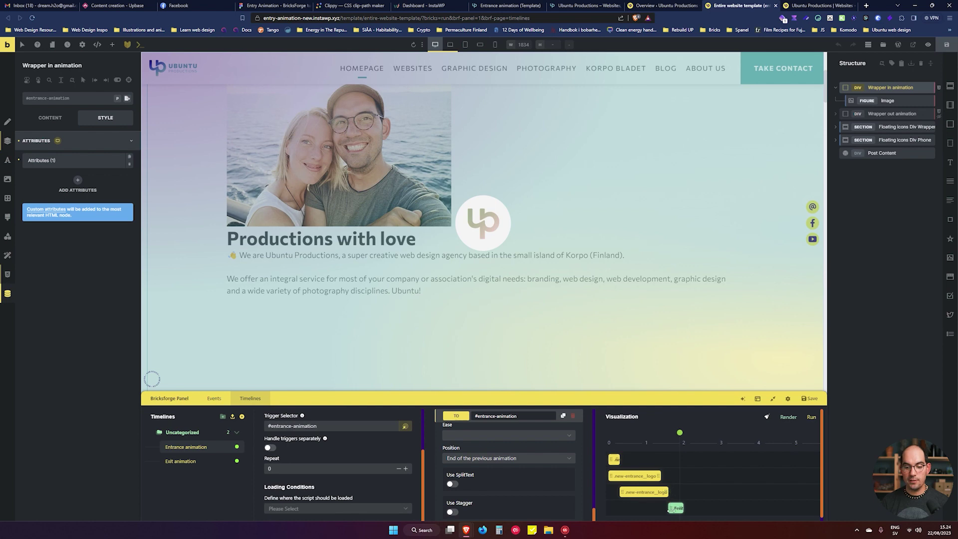
- Go back over the timing settings of the timeline's last animation
{"action": "scroll", "coordinate": [535, 481], "scroll_direction": "up", "scroll_amount": 1}
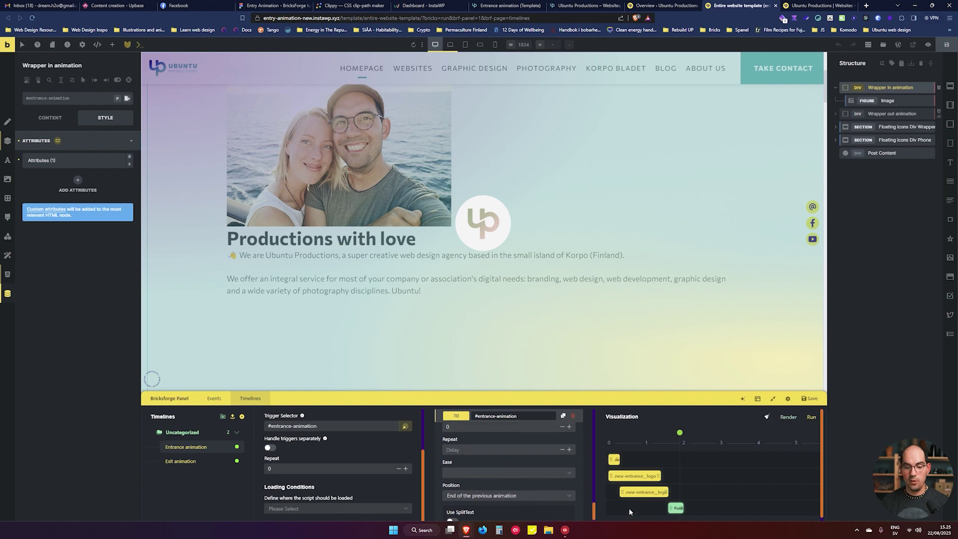
{"action": "scroll", "coordinate": [479, 481], "scroll_direction": "up", "scroll_amount": 2}
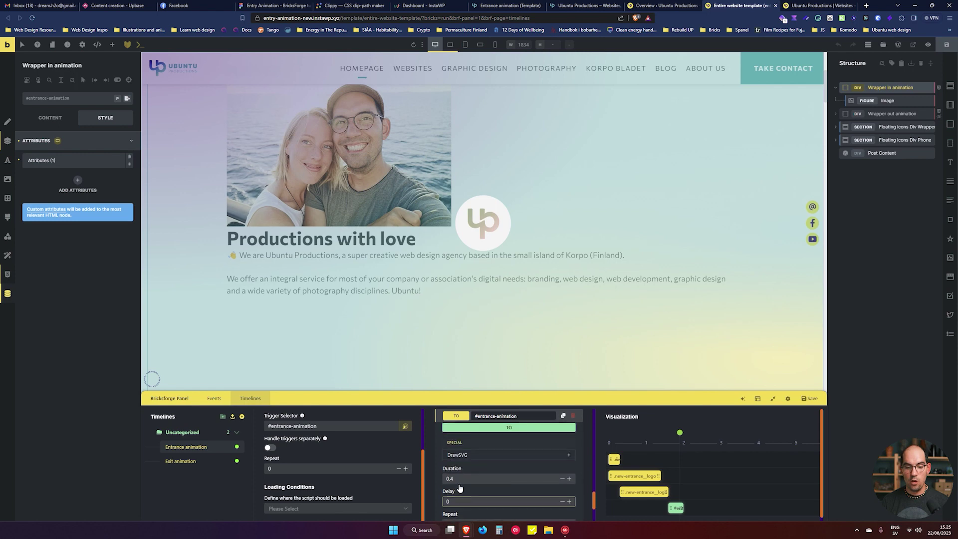
{"action": "scroll", "coordinate": [468, 500], "scroll_direction": "down", "scroll_amount": 2}
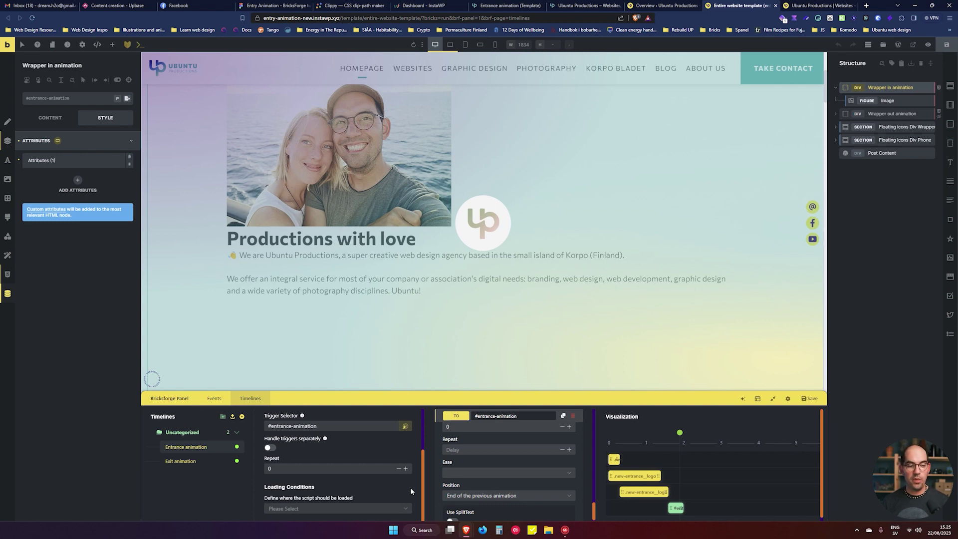
- Open the Bricksforge events and inspect the trigger selector of the Start fade out animation event
{"action": "left_click", "coordinate": [214, 399]}
{"action": "scroll", "coordinate": [230, 466], "scroll_direction": "down", "scroll_amount": 1}
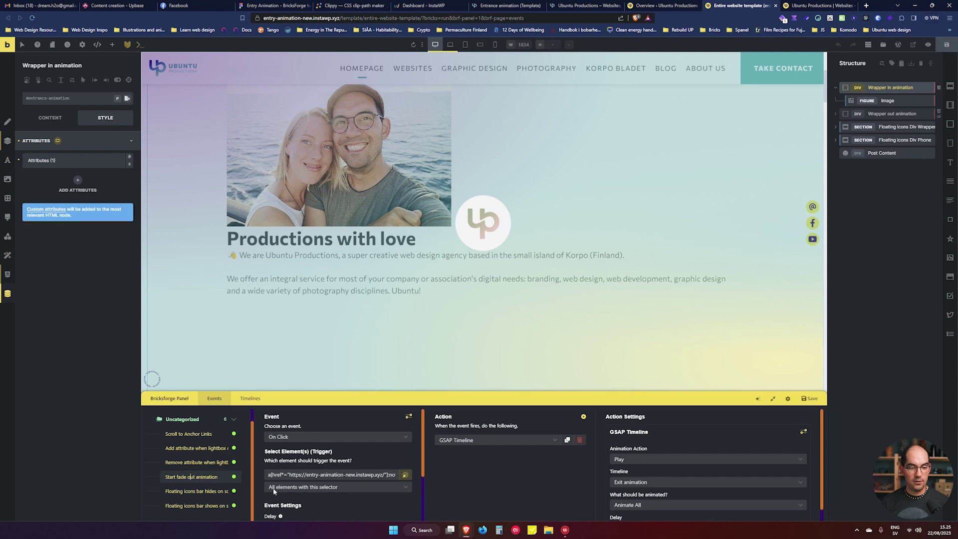
{"action": "left_click", "coordinate": [299, 474]}
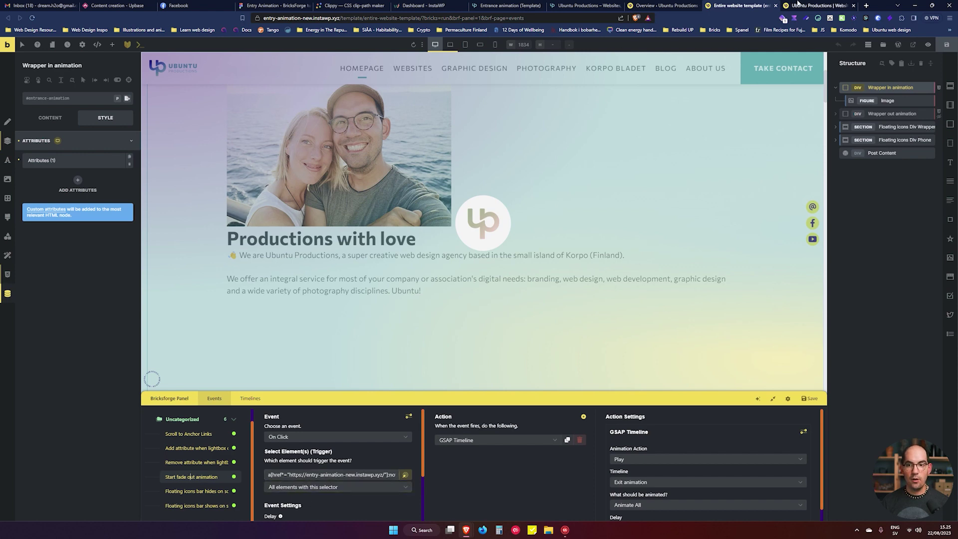
- Switch to the live site and preview the page transitions by visiting the Websites page and returning to the Homepage
{"action": "left_click", "coordinate": [818, 5]}
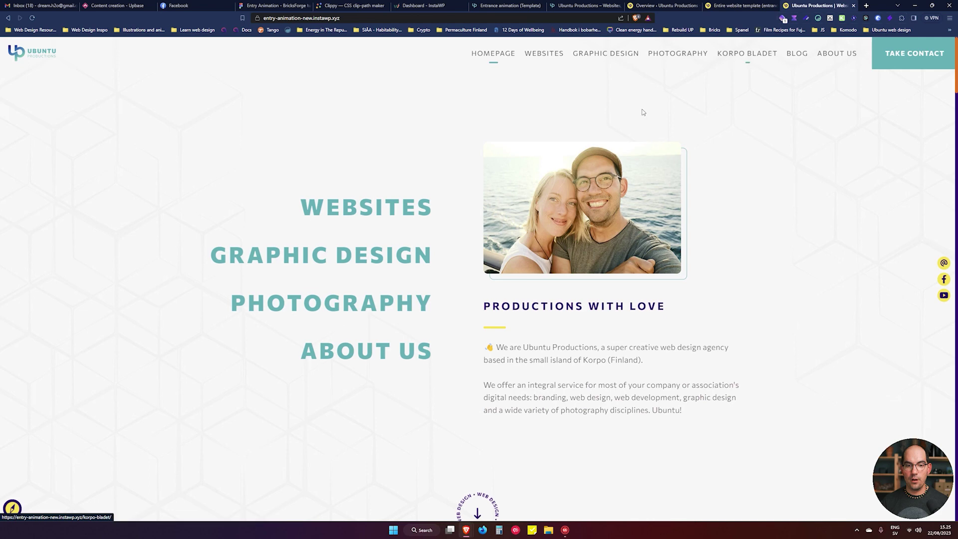
{"action": "left_click", "coordinate": [548, 55]}
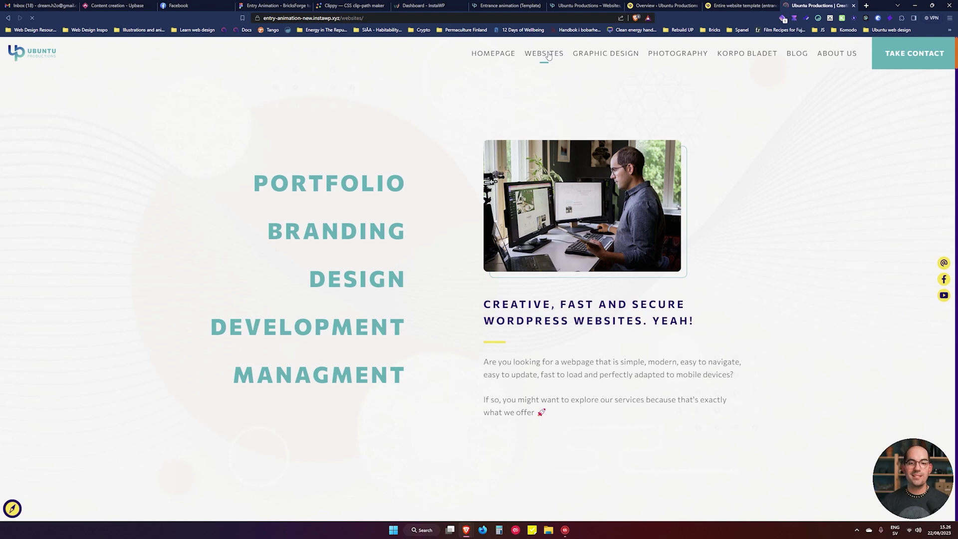
{"action": "left_click", "coordinate": [496, 60]}
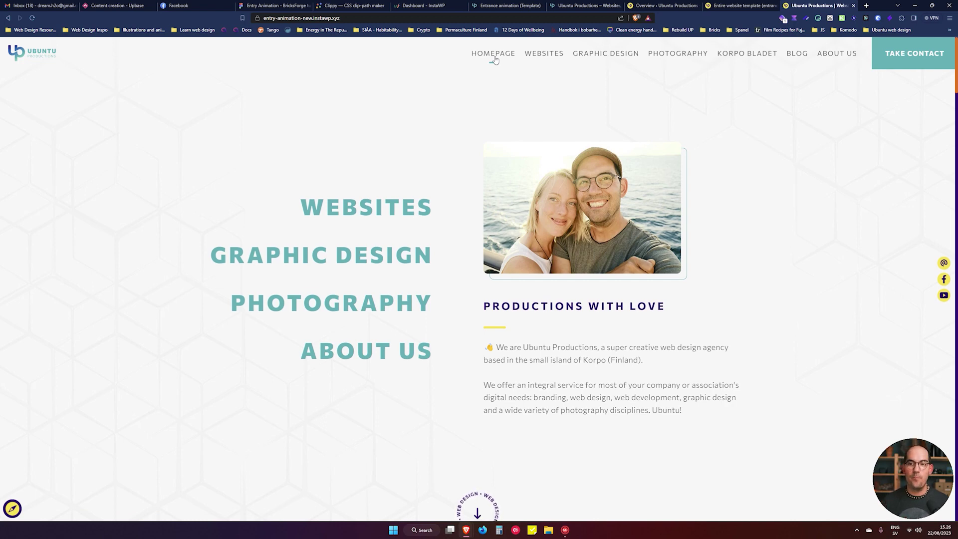
- Return to the Bricks template and copy the fade out event's full trigger selector into a blank Notepad document
{"action": "left_click", "coordinate": [749, 5]}
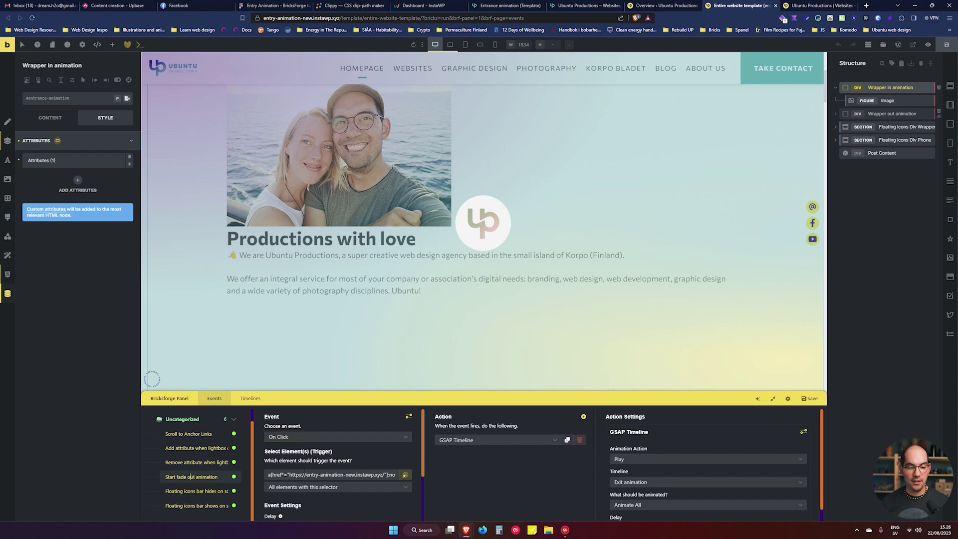
{"action": "scroll", "coordinate": [303, 469], "scroll_direction": "down", "scroll_amount": 1}
{"action": "type", "text": "wp-content/uploads"}
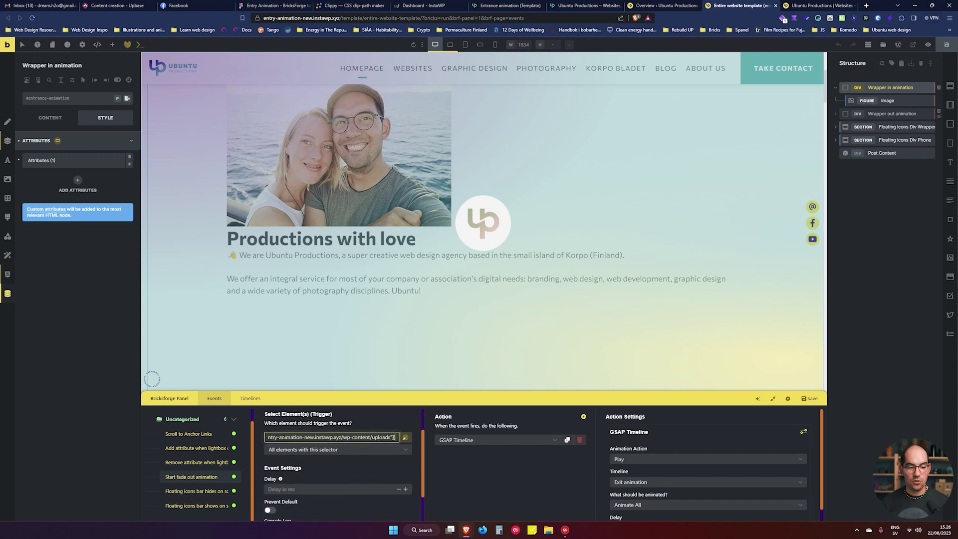
{"action": "key", "text": "ctrl+a"}
{"action": "key", "text": "ctrl+c"}
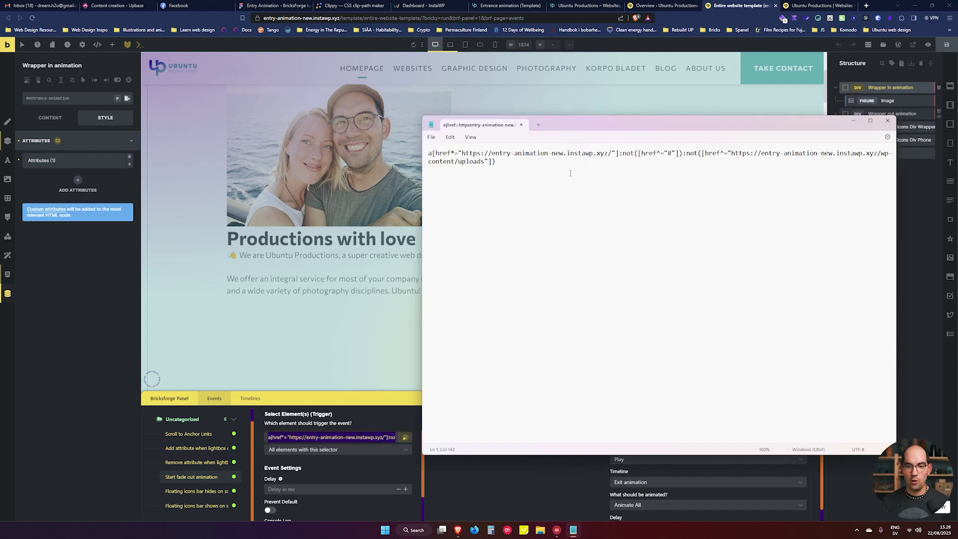
{"action": "key", "text": "ctrl+v"}
- Examine the pasted link selector in Notepad, highlighting its whole code
{"action": "left_click_drag", "start_coordinate": [497, 163], "coordinate": [451, 155]}
{"action": "left_click", "coordinate": [595, 160]}
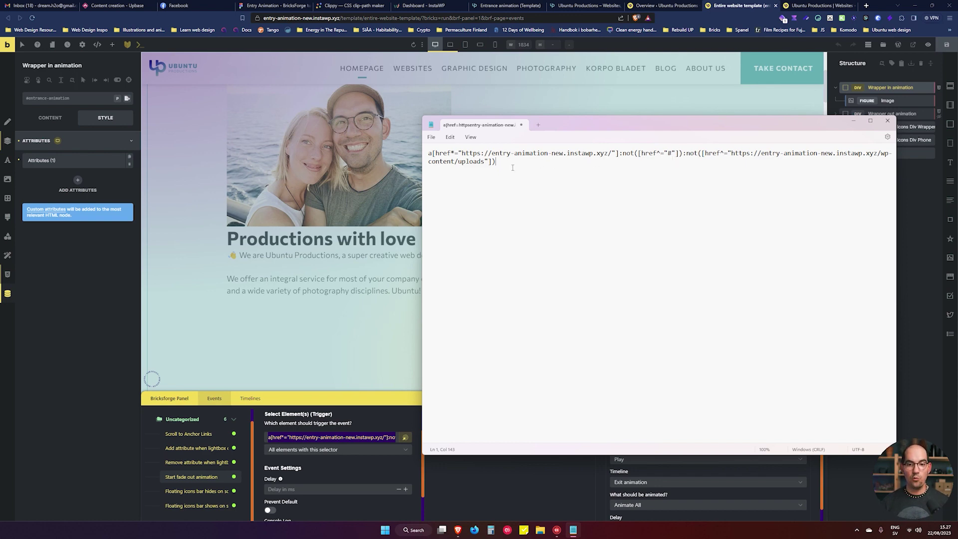
{"action": "left_click_drag", "start_coordinate": [505, 167], "coordinate": [424, 153]}
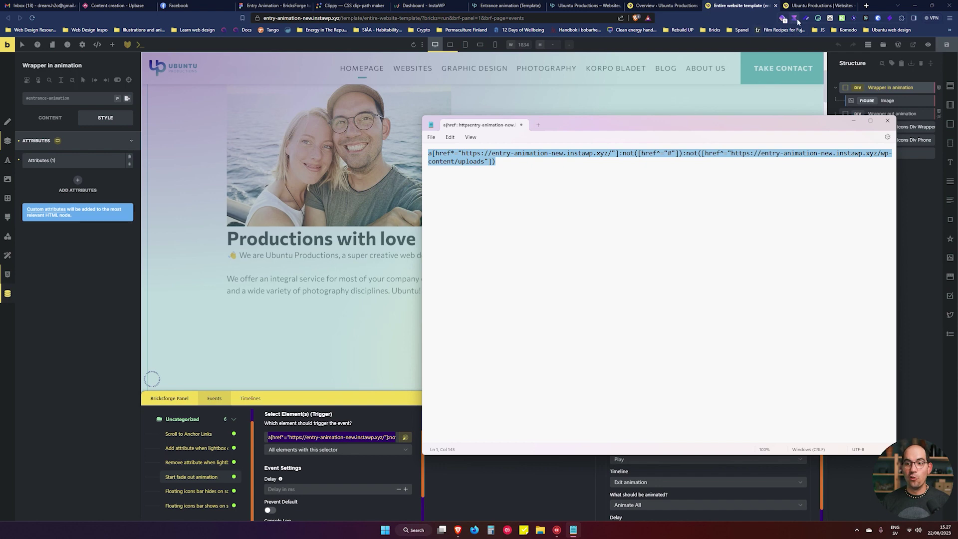
{"action": "triple_click", "coordinate": [480, 161]}
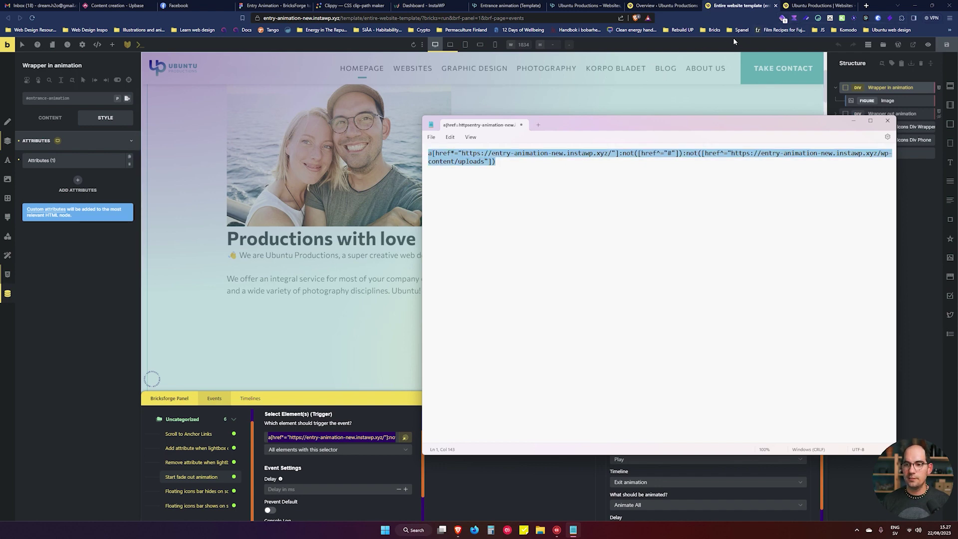
- Ask the Voilà AI assistant about the selected selector: "Can you explain me what this codes does?"
{"action": "left_click", "coordinate": [795, 20]}
{"action": "left_click", "coordinate": [795, 20]}
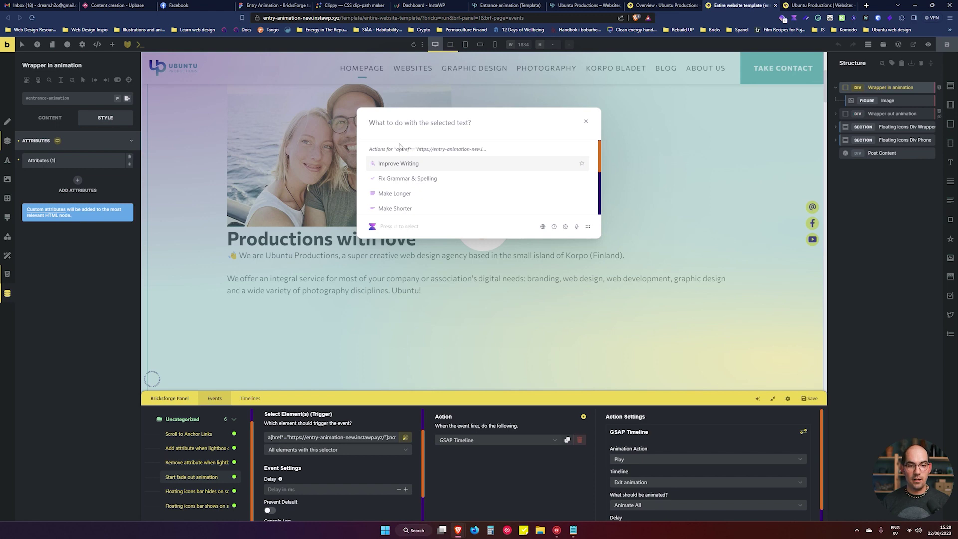
{"action": "type", "text": "Can"}
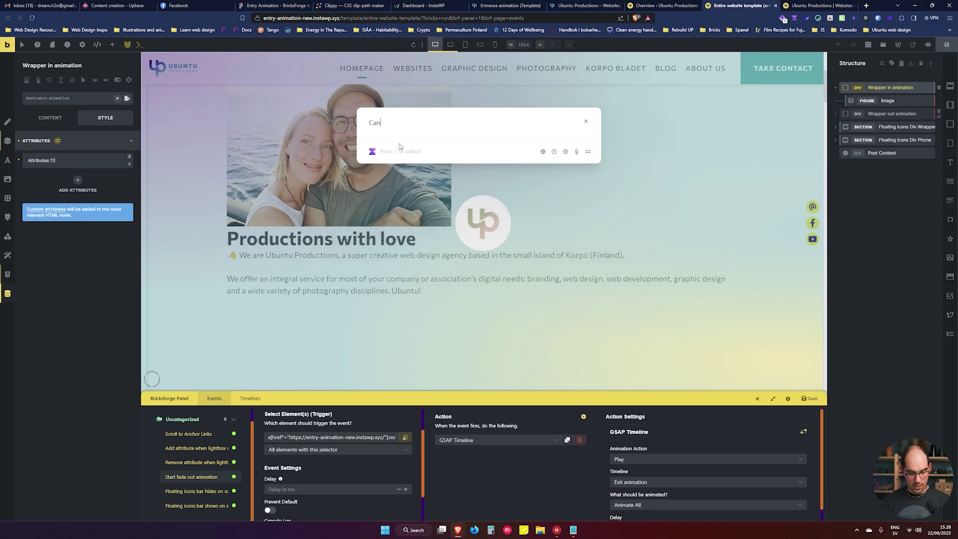
{"action": "type", "text": " you explain "}
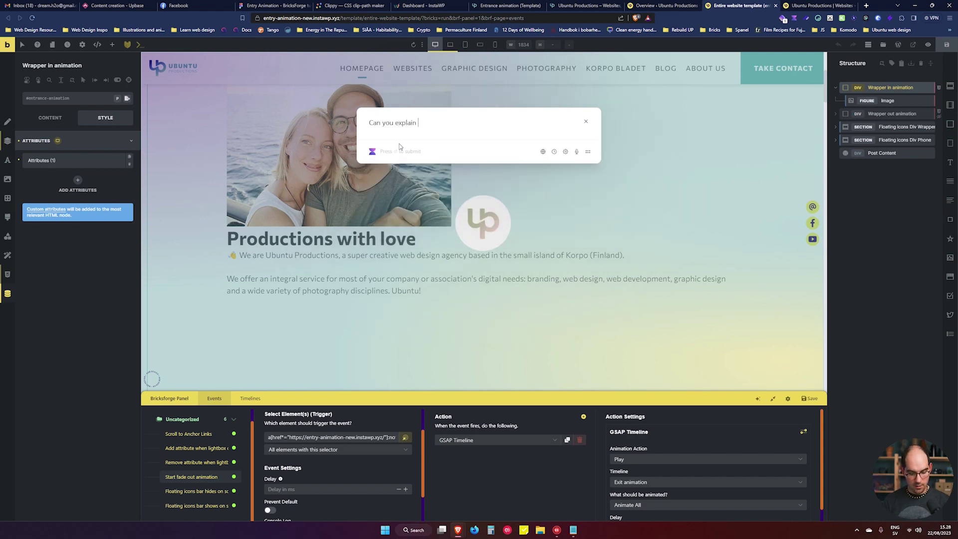
{"action": "type", "text": "me what this codes does?"}
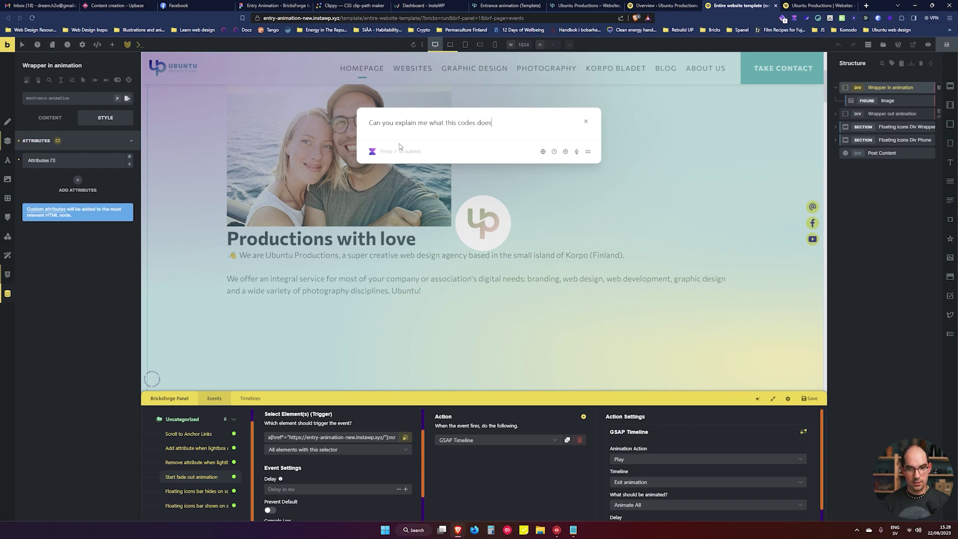
{"action": "key", "text": "Return"}
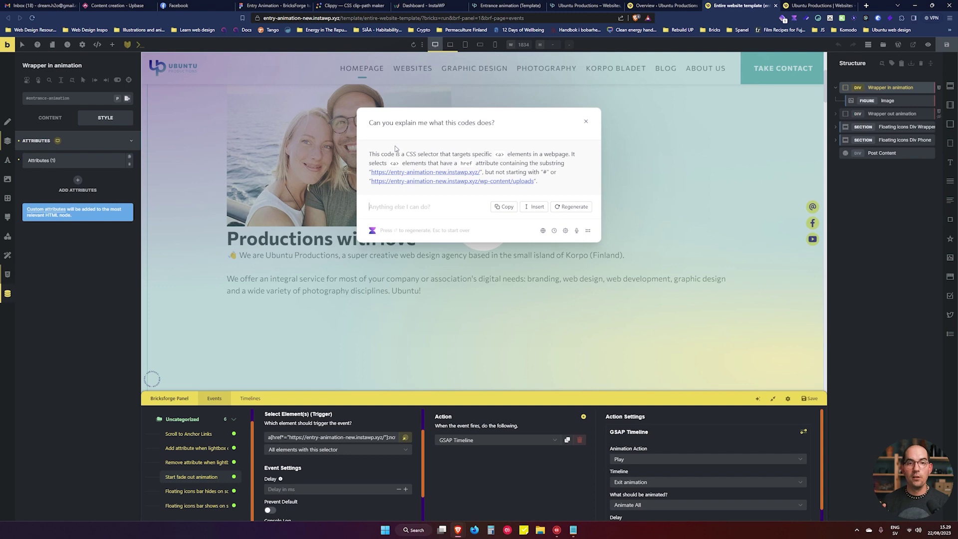
- Ask the assistant the follow-up question "Can you explain it step by step?"
{"action": "type", "text": "Can "}
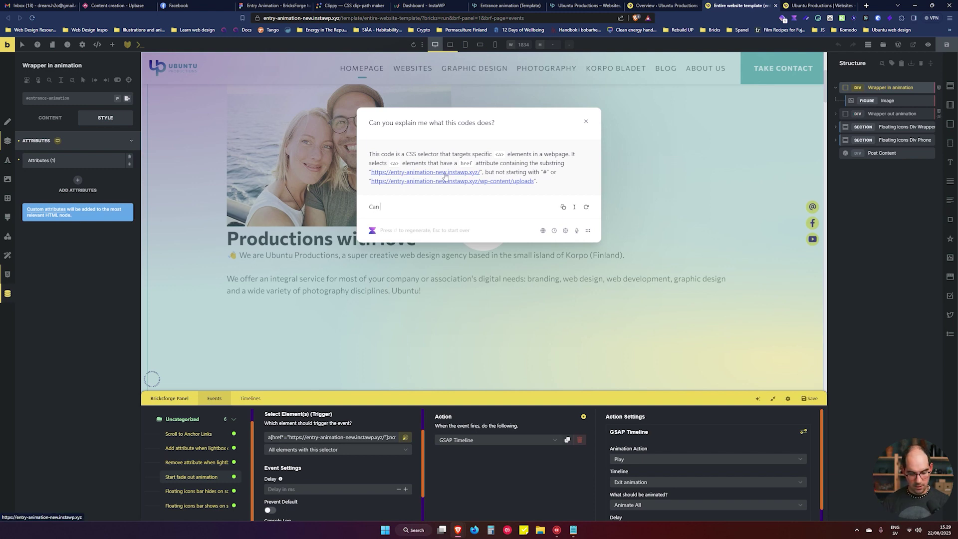
{"action": "type", "text": "you explain it step by step?"}
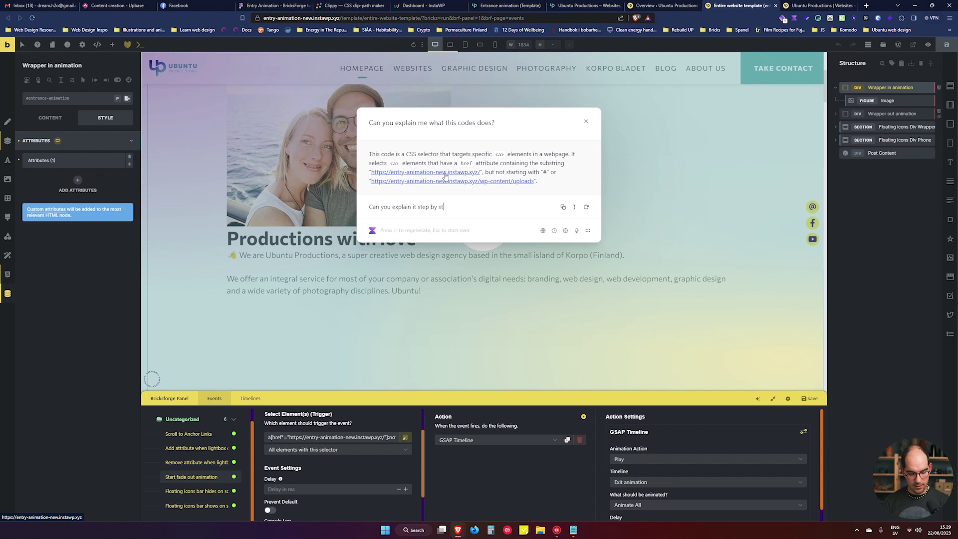
{"action": "key", "text": "Return"}
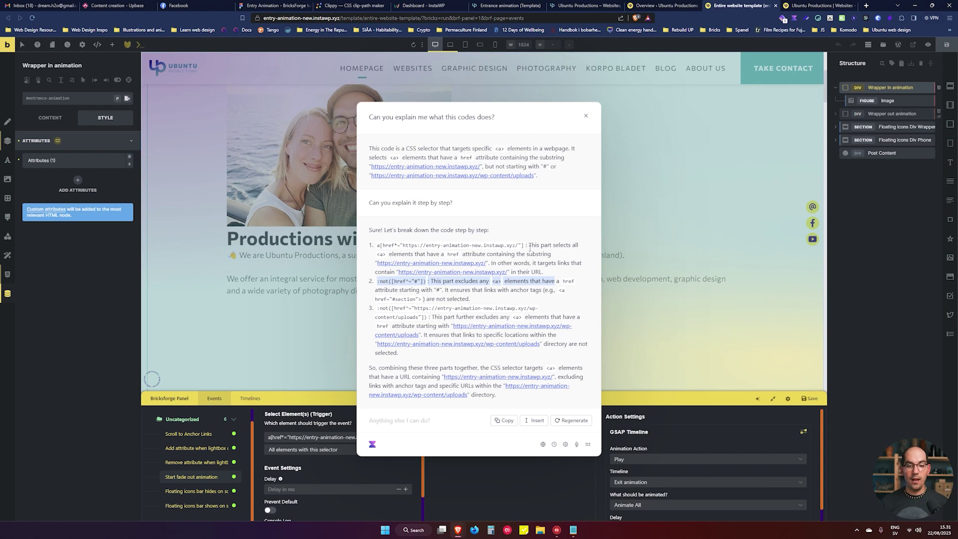
- Read the step-by-step explanation, highlighting the site URL, "#" and uploads exclusion parts and the summary, and close the assistant
{"action": "left_click", "coordinate": [498, 265]}
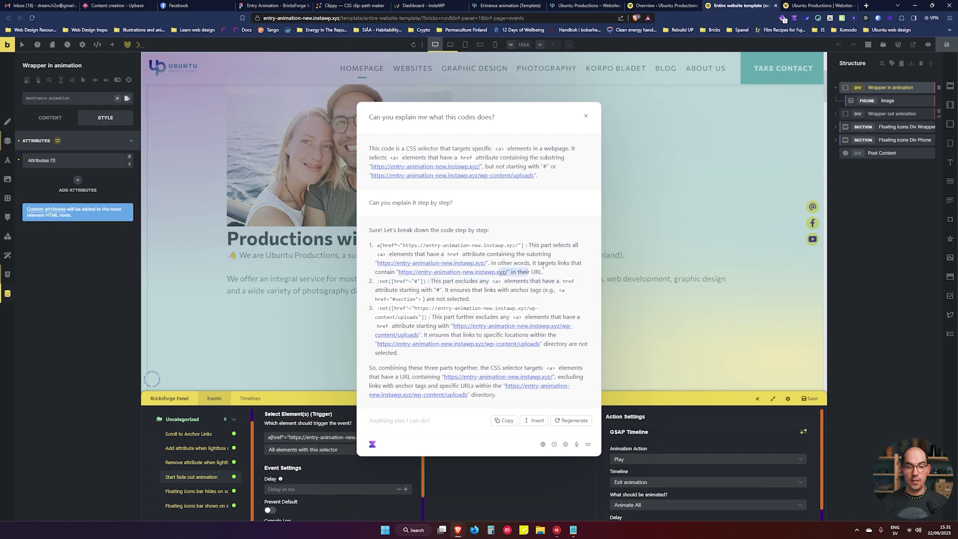
{"action": "left_click_drag", "start_coordinate": [551, 264], "coordinate": [565, 277]}
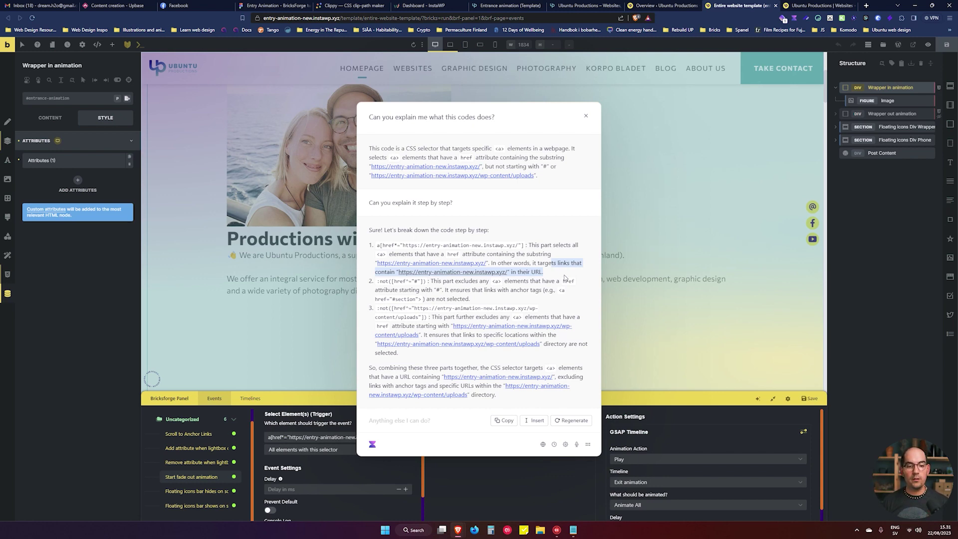
{"action": "left_click", "coordinate": [378, 284]}
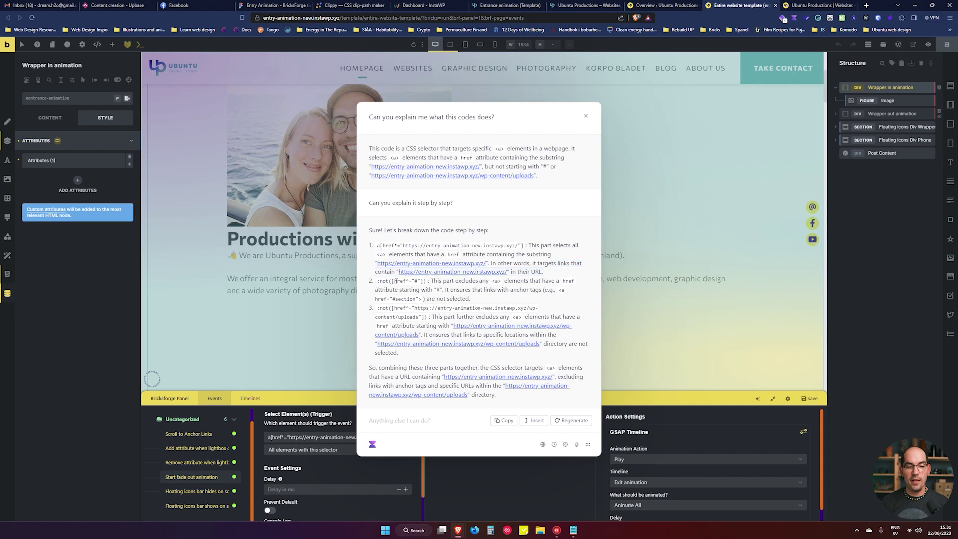
{"action": "left_click_drag", "start_coordinate": [395, 281], "coordinate": [416, 283]}
{"action": "left_click", "coordinate": [418, 282]}
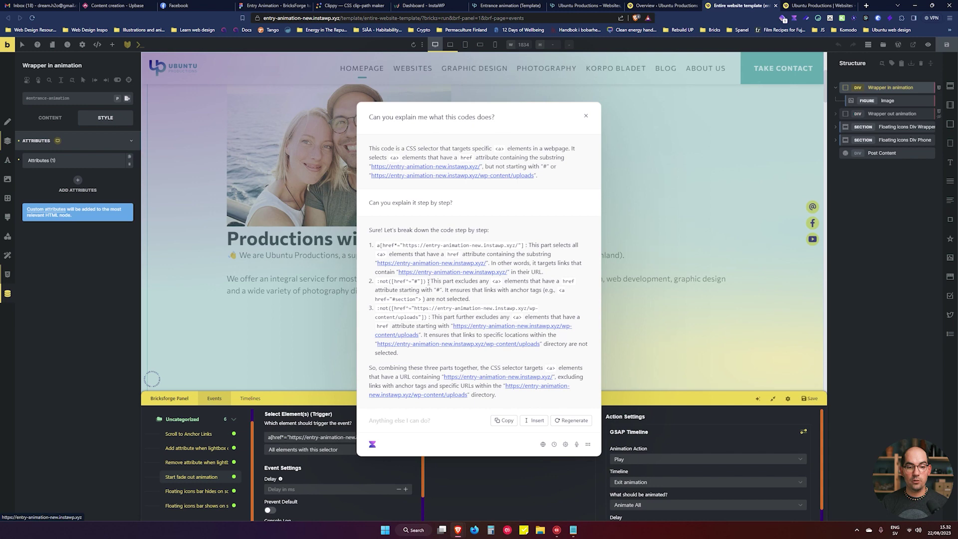
{"action": "left_click_drag", "start_coordinate": [427, 280], "coordinate": [378, 282]}
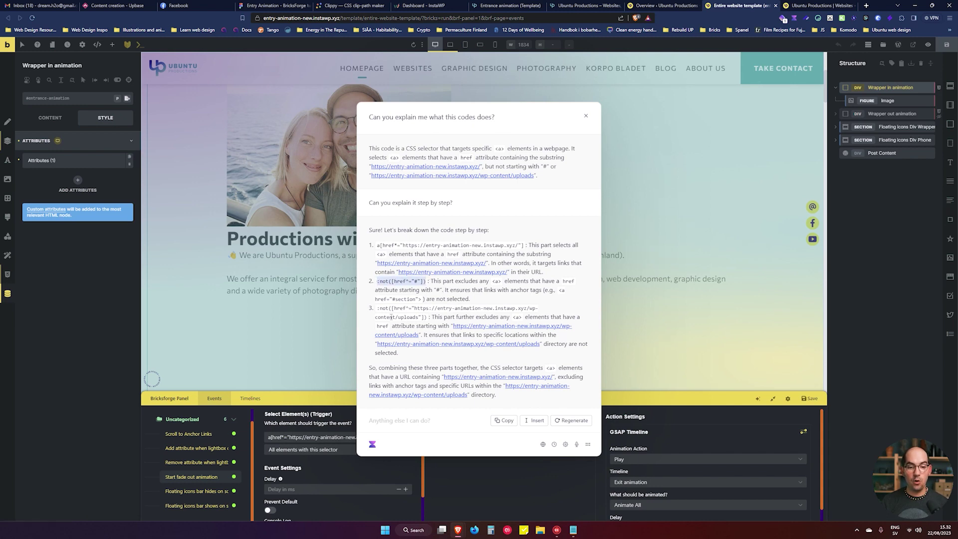
{"action": "left_click_drag", "start_coordinate": [378, 308], "coordinate": [390, 309]}
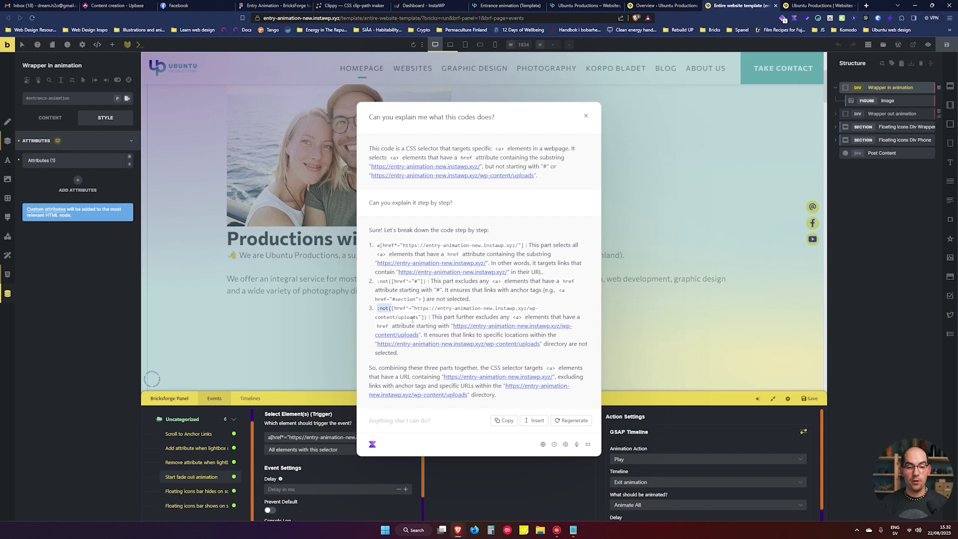
{"action": "left_click_drag", "start_coordinate": [418, 317], "coordinate": [400, 317]}
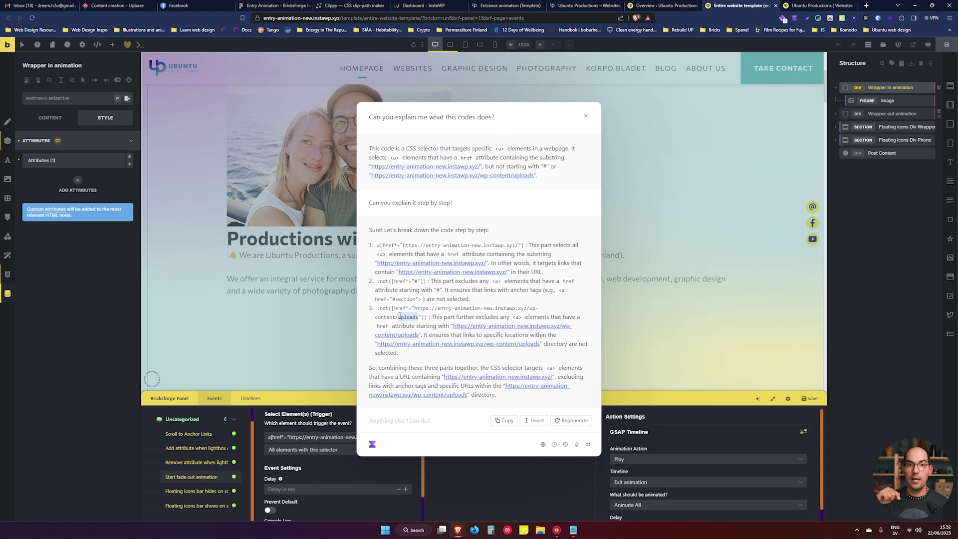
{"action": "left_click_drag", "start_coordinate": [384, 367], "coordinate": [543, 368]}
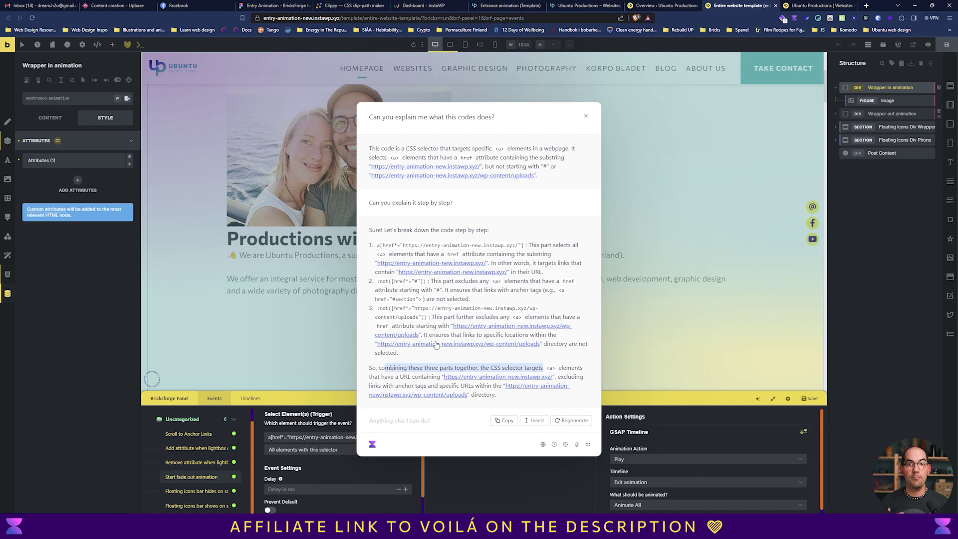
{"action": "left_click", "coordinate": [585, 115]}
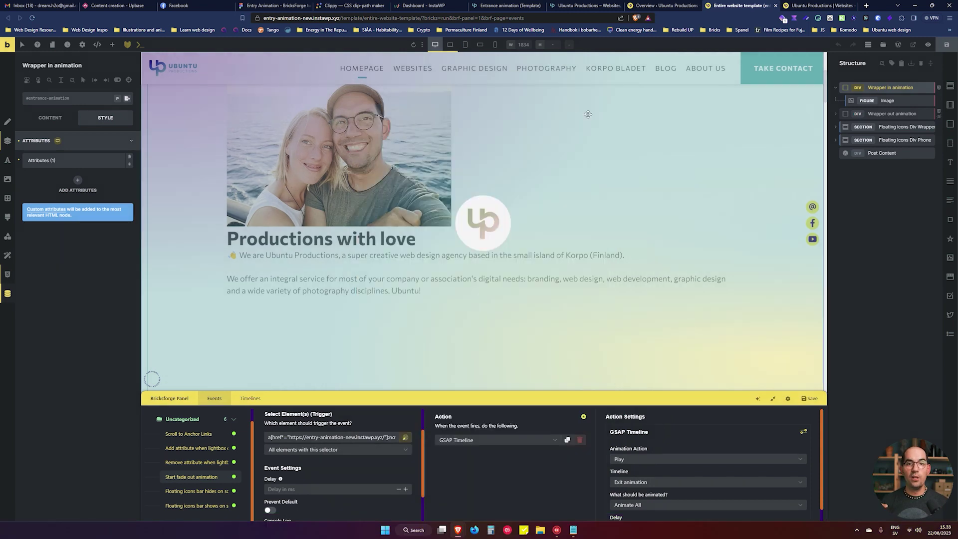